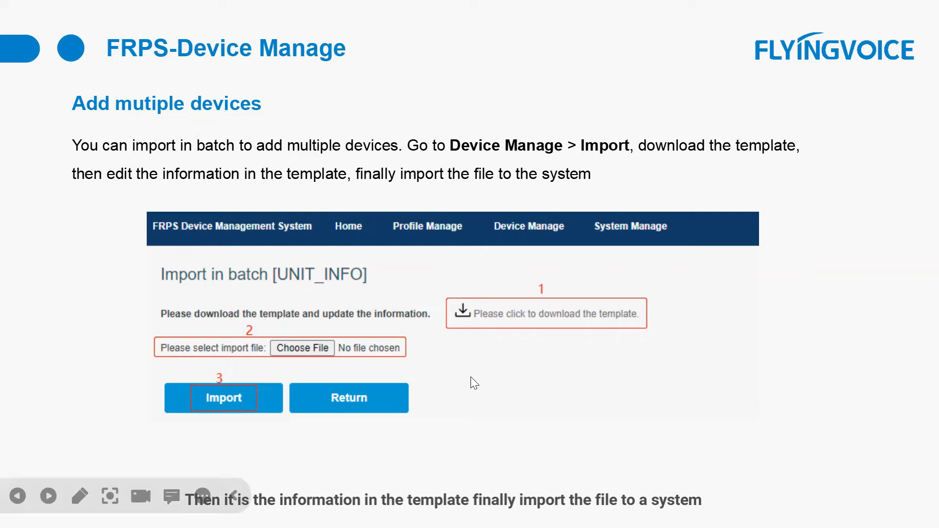
pyautogui.click(503, 352)
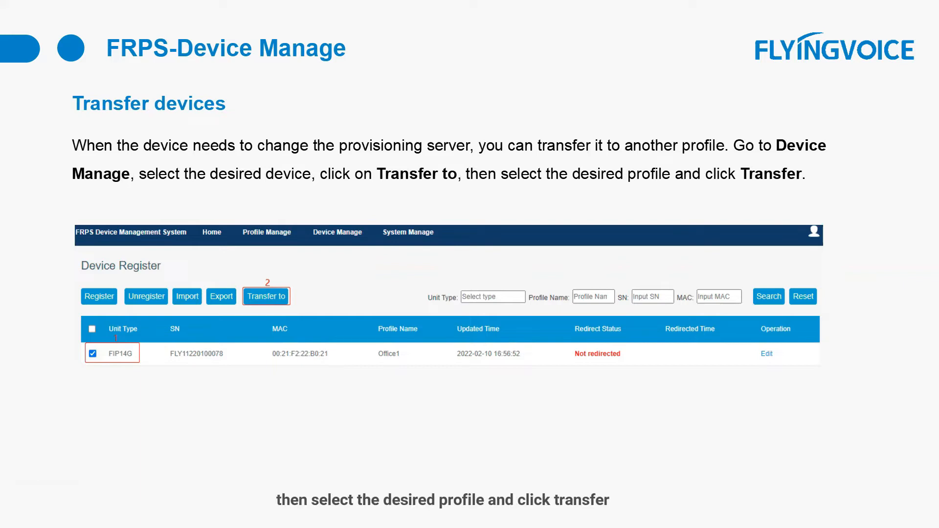
pyautogui.click(285, 295)
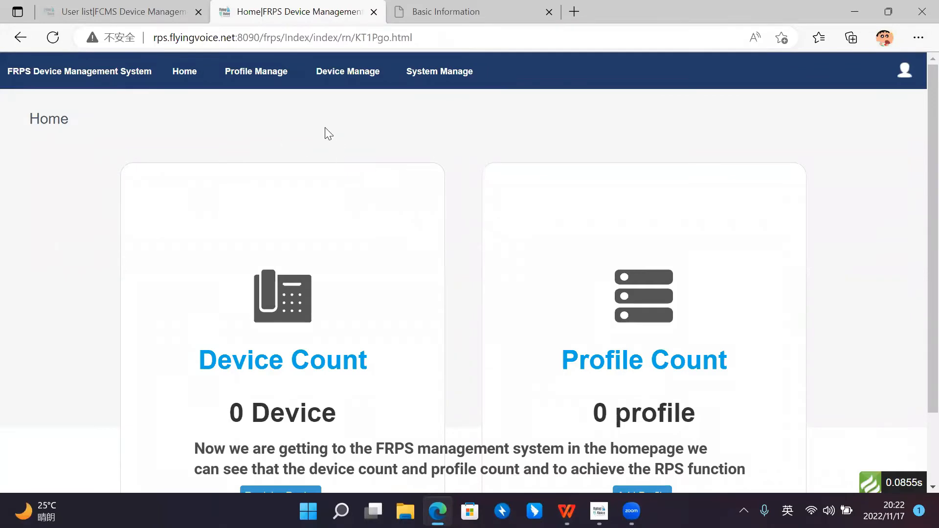
# Step: Examine the device count and profile count cards on the FRPS home page
pyautogui.scroll(-1, 367, 203)
pyautogui.scroll(1, 369, 206)
pyautogui.scroll(-1, 415, 234)
pyautogui.scroll(1, 428, 241)
pyautogui.scroll(-1, 477, 222)
pyautogui.scroll(1, 440, 195)
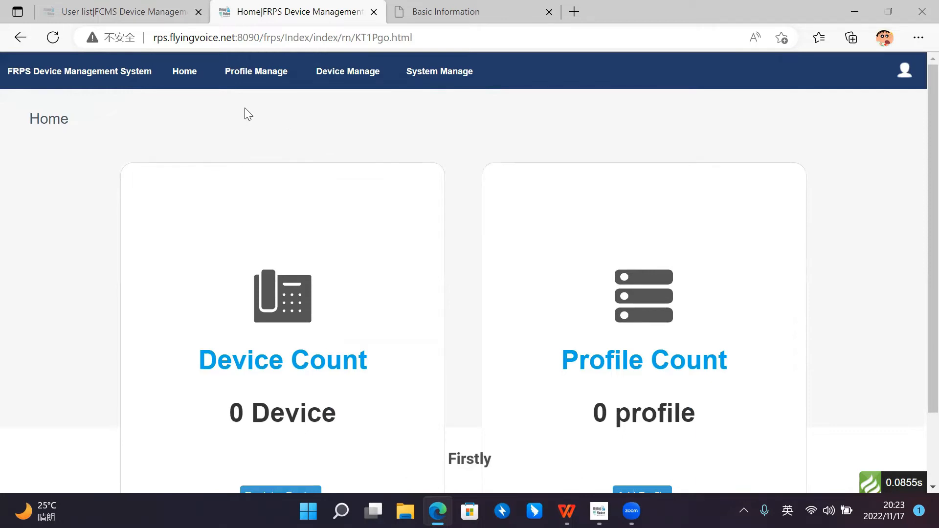
# Step: Start a new profile in Profile Manage and name it Support_Test
pyautogui.click(269, 79)
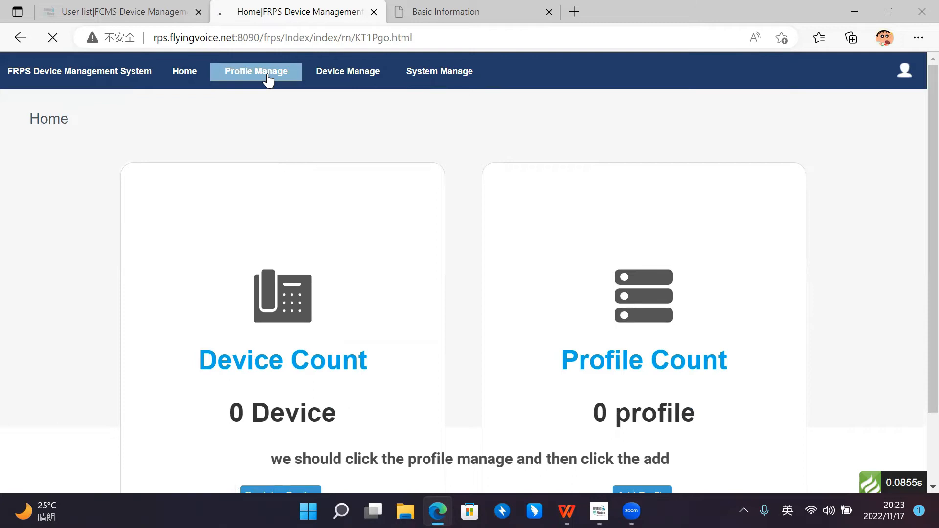
pyautogui.click(757, 59)
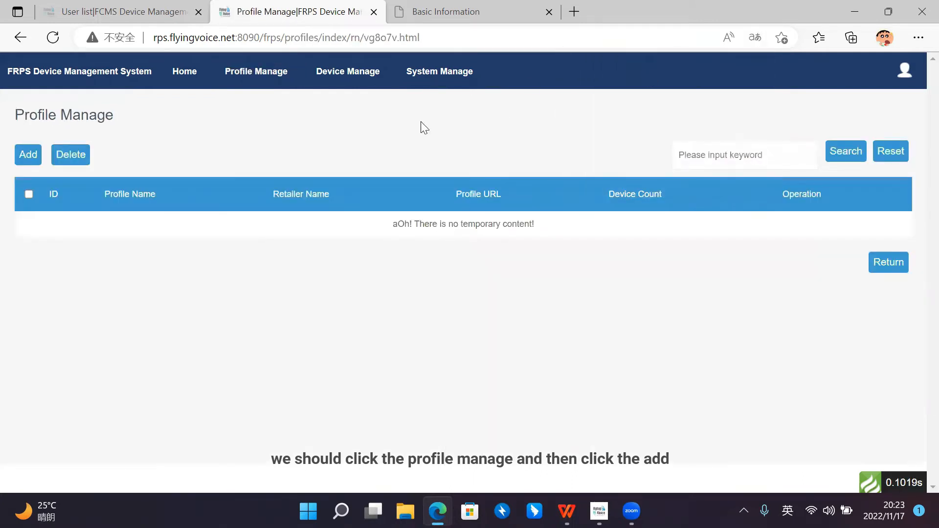
pyautogui.click(38, 164)
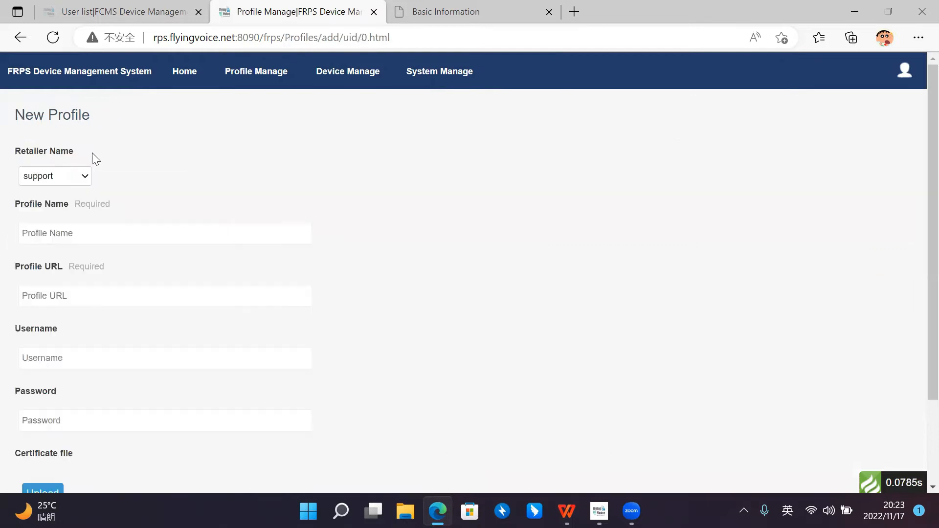
pyautogui.scroll(-1, 127, 161)
pyautogui.scroll(1, 132, 164)
pyautogui.click(141, 225)
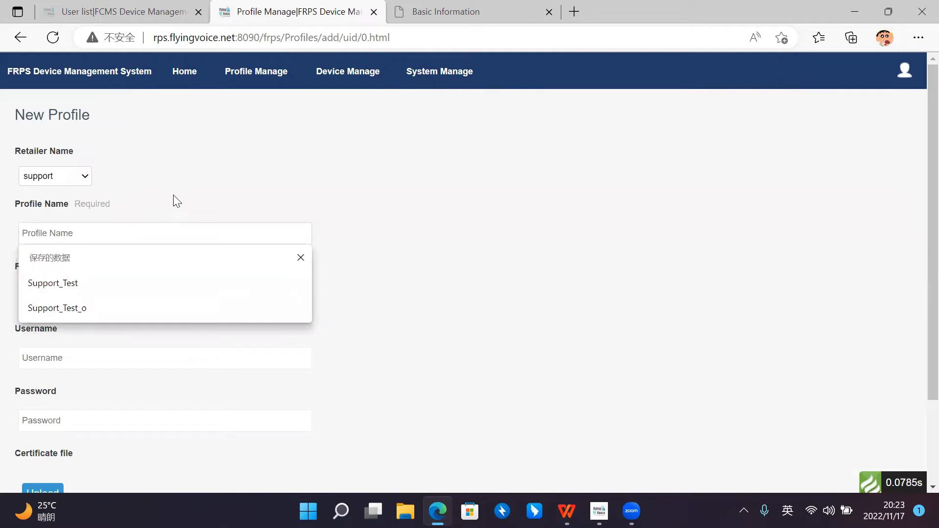
pyautogui.click(125, 207)
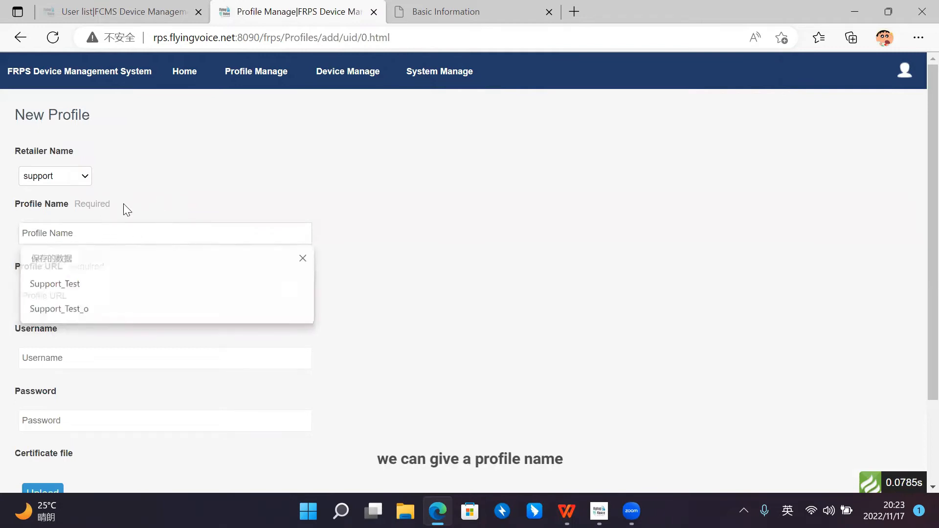
pyautogui.click(139, 226)
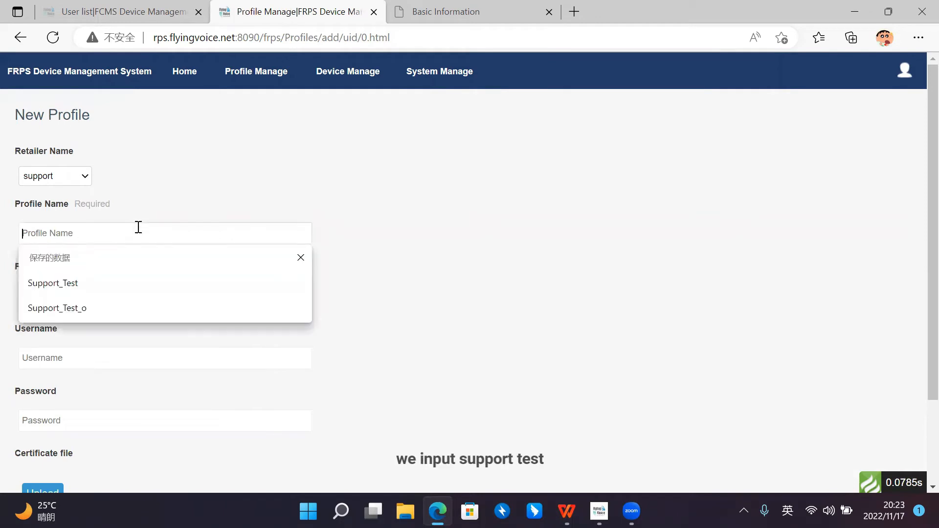
pyautogui.click(133, 281)
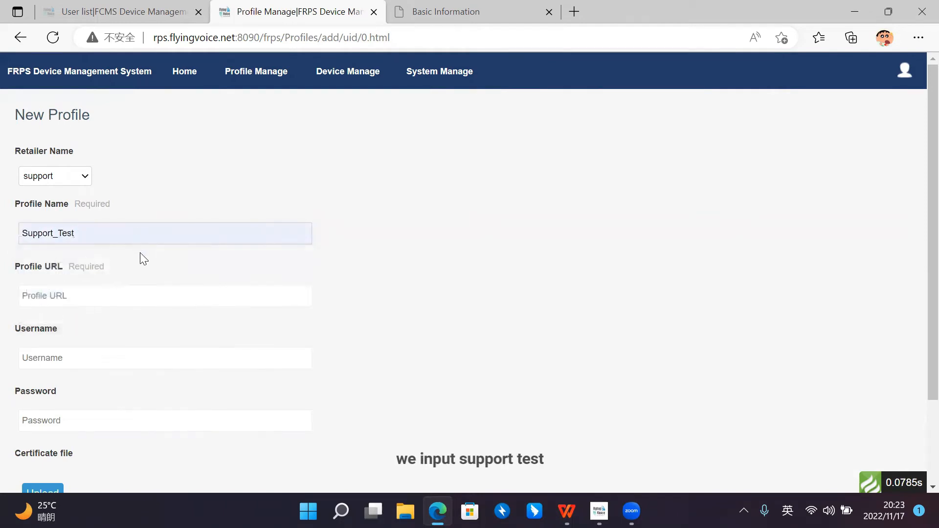
# Step: Copy the complete provisioning URL from the desktop file acs5.txt in Notepad
pyautogui.scroll(-1, 140, 256)
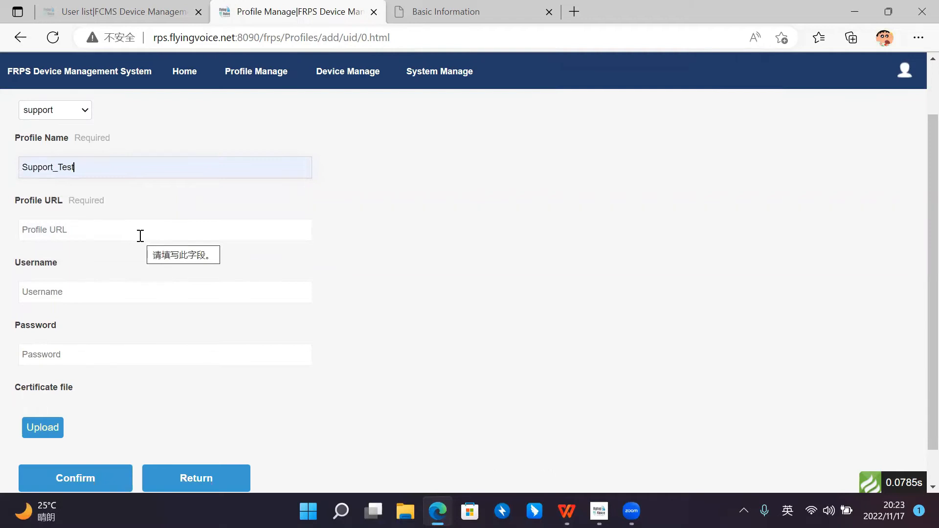
pyautogui.click(854, 12)
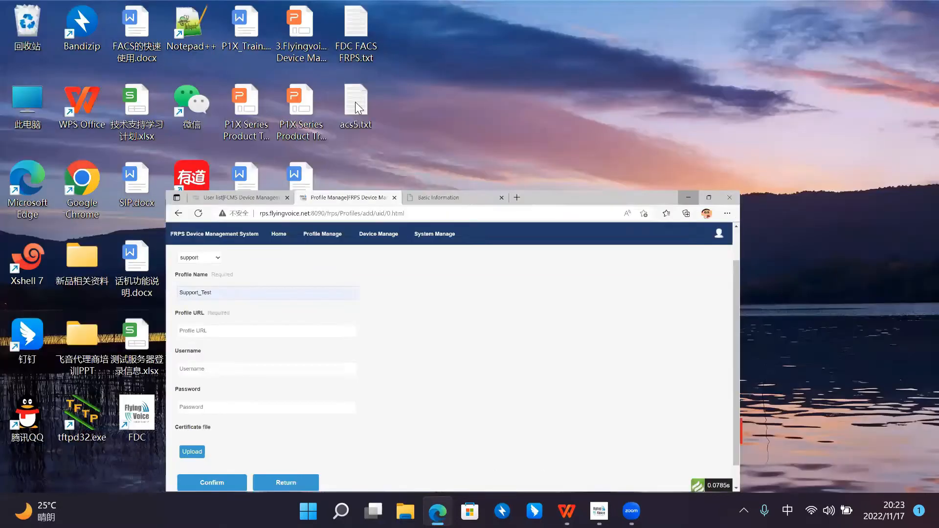
pyautogui.doubleClick(394, 174)
pyautogui.moveTo(366, 168); pyautogui.dragTo(313, 167)
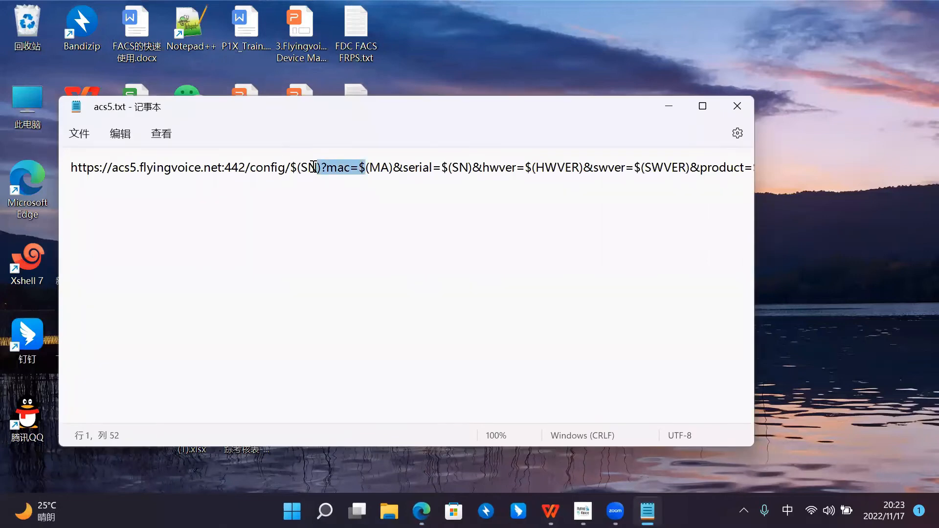
pyautogui.hotkey('ctrl', 'a')
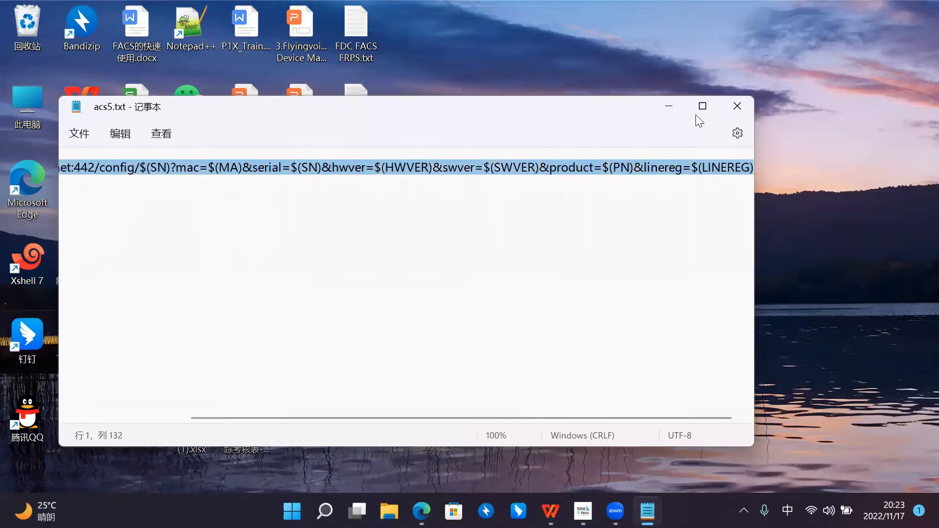
pyautogui.click(647, 511)
pyautogui.click(421, 511)
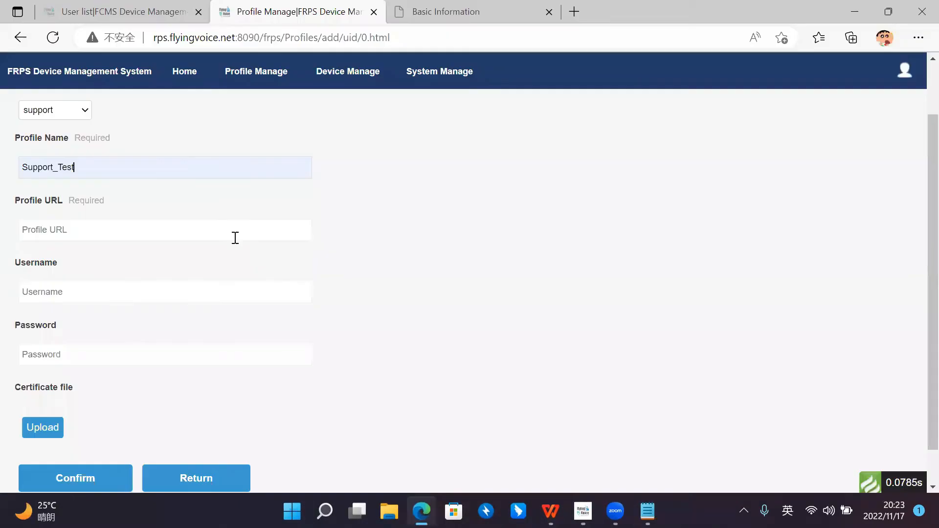
pyautogui.click(158, 236)
pyautogui.write('https://acs5.flyingvoice.net:442/config/$(SN)?mac=$(MA)&serial=$(SN)&hwver=$(HWVER)&swver=$(SWVER)&product=$(PN)&hmeng=$(LINEREG)')
pyautogui.moveTo(143, 230); pyautogui.dragTo(3, 240)
pyautogui.click(300, 295)
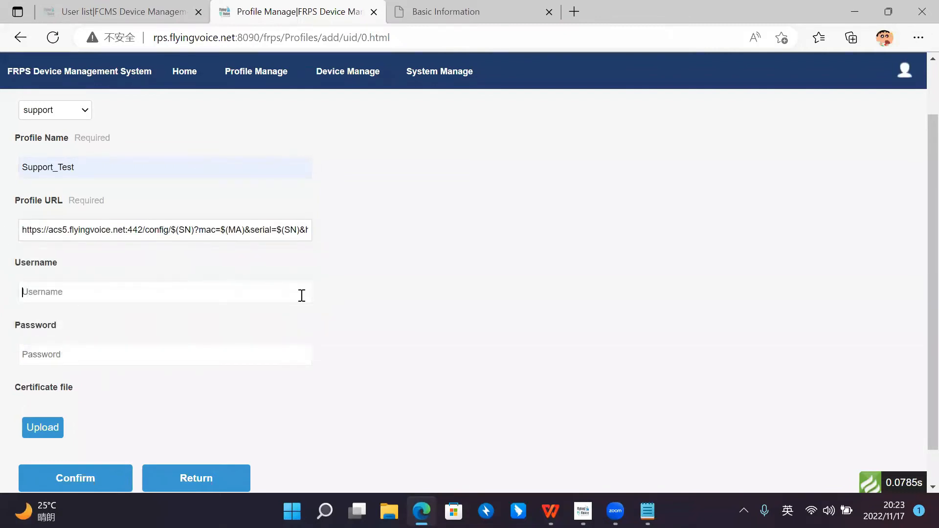
# Step: Set the profile's username to admin and fill in its password with the saved entry
pyautogui.click(173, 261)
pyautogui.click(165, 283)
pyautogui.click(352, 281)
pyautogui.scroll(-1, 172, 289)
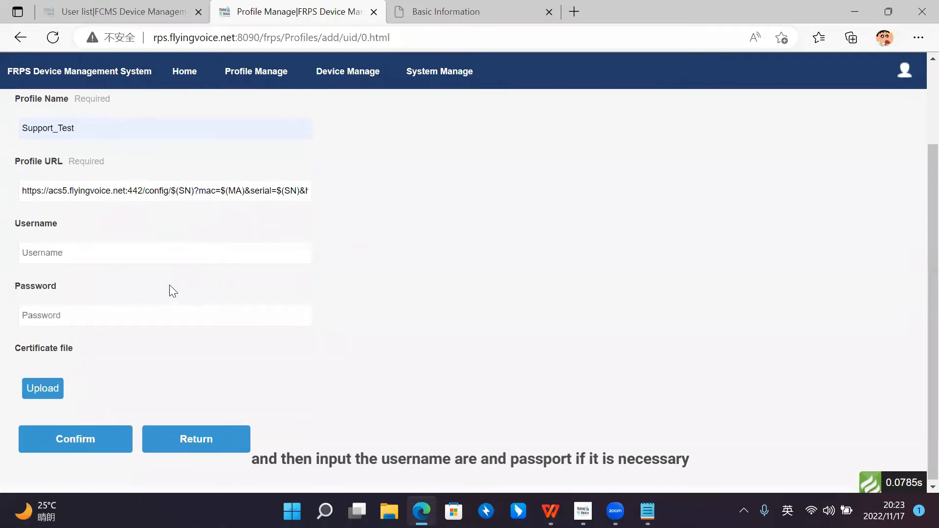
pyautogui.click(151, 307)
pyautogui.click(142, 252)
pyautogui.click(187, 240)
pyautogui.click(187, 250)
pyautogui.click(184, 239)
pyautogui.click(156, 250)
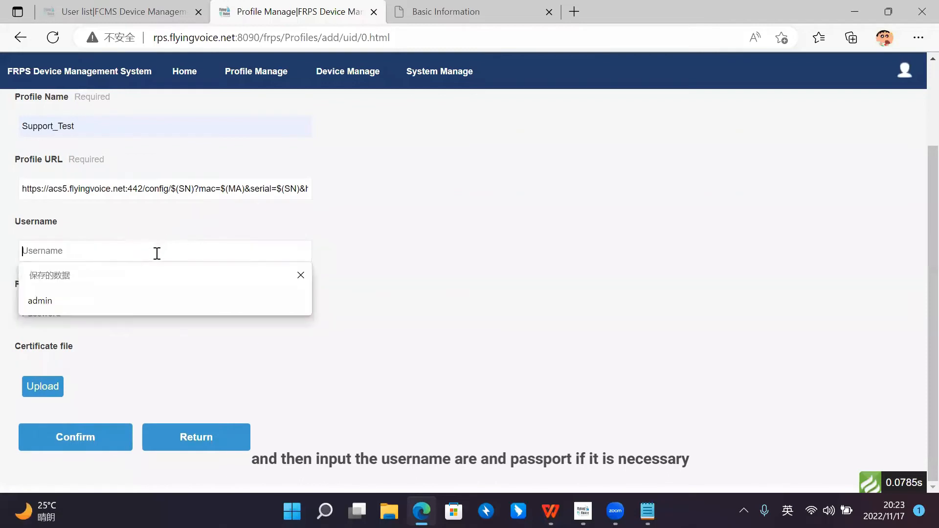
pyautogui.click(150, 232)
pyautogui.click(136, 253)
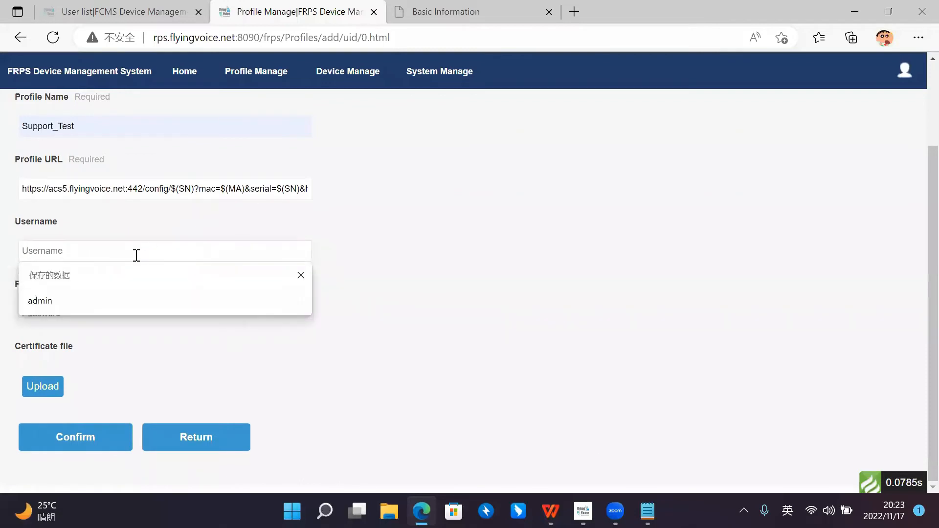
pyautogui.click(109, 299)
pyautogui.click(124, 318)
pyautogui.click(99, 362)
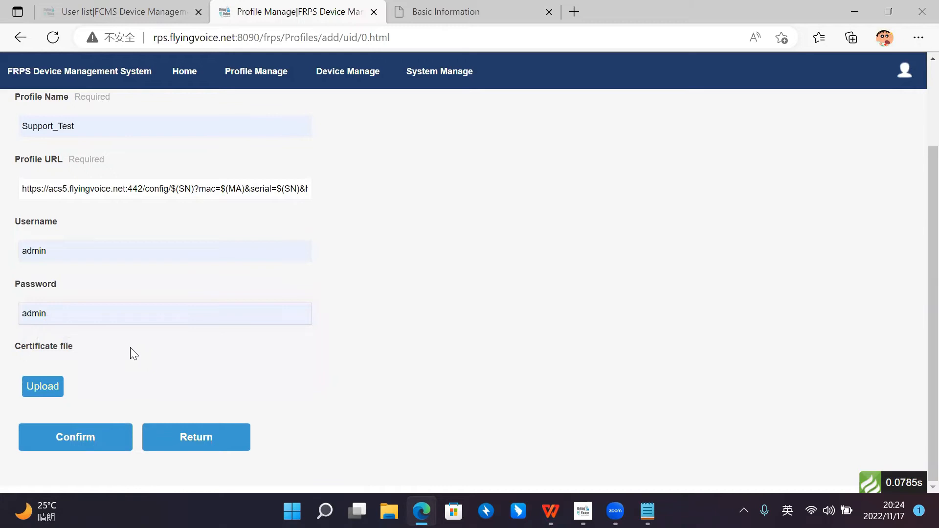
# Step: Save the Support_Test profile and choose never to translate English pages in the browser's translation prompt
pyautogui.scroll(2, 336, 287)
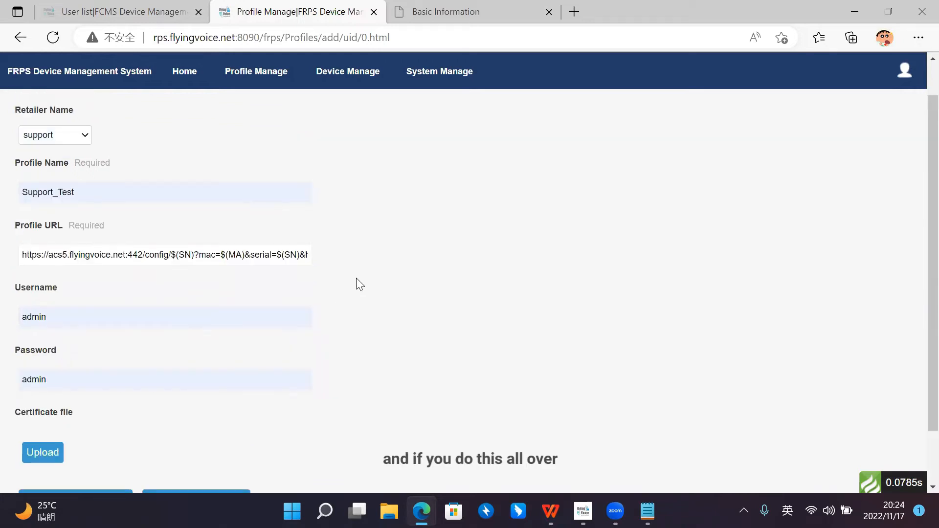
pyautogui.scroll(-2, 359, 286)
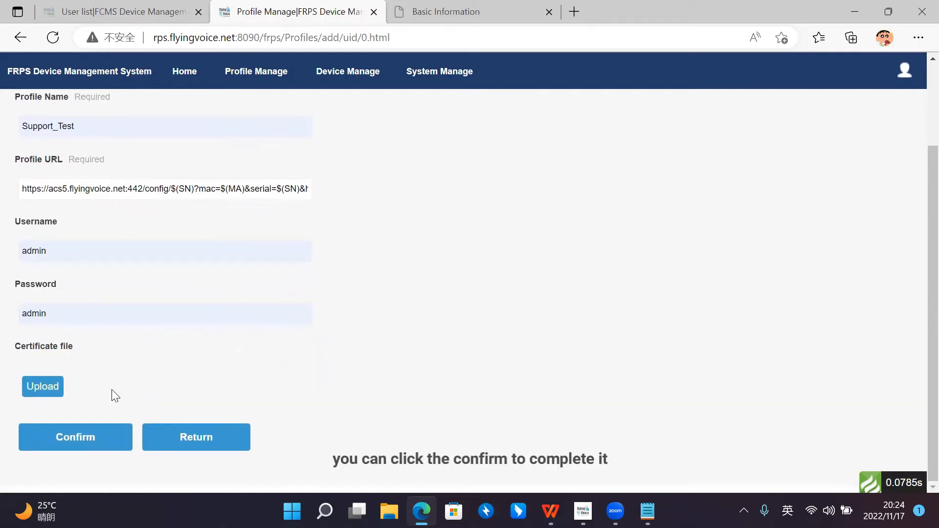
pyautogui.scroll(1, 115, 409)
pyautogui.scroll(-1, 115, 409)
pyautogui.click(103, 432)
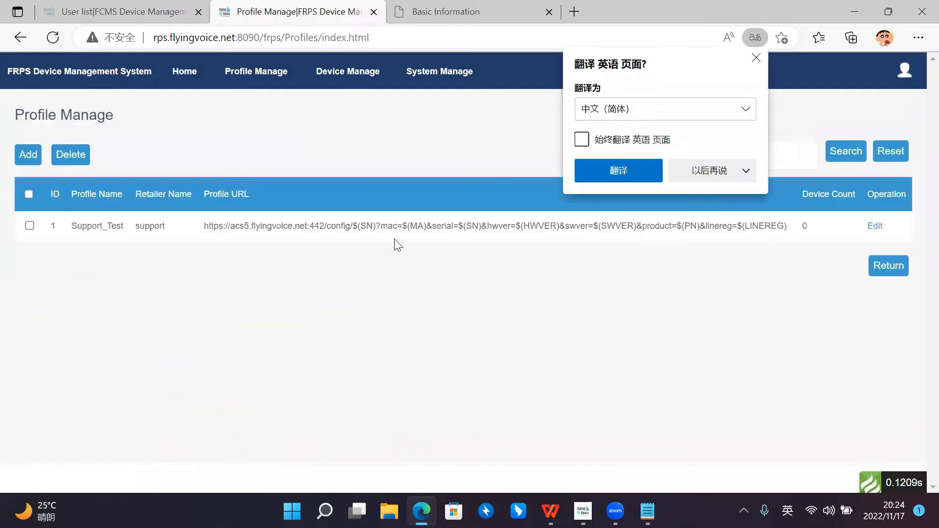
pyautogui.click(704, 168)
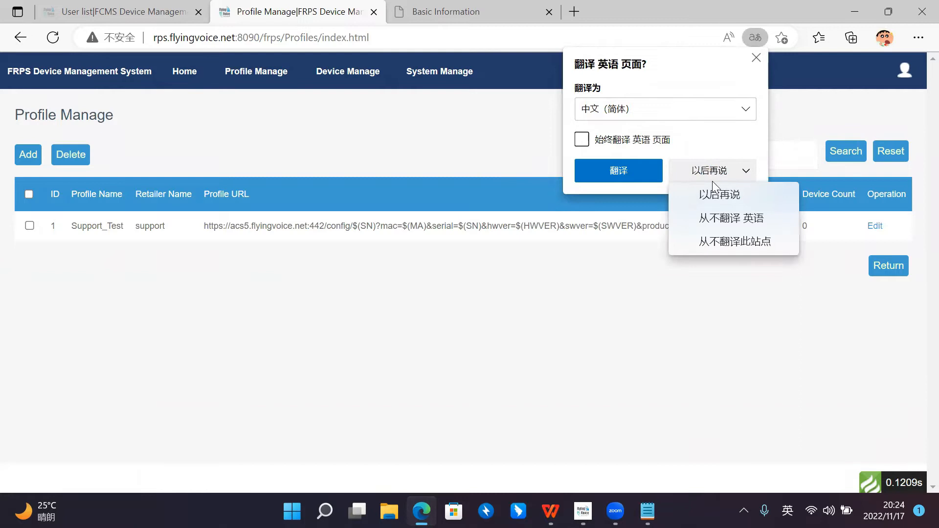
pyautogui.click(725, 219)
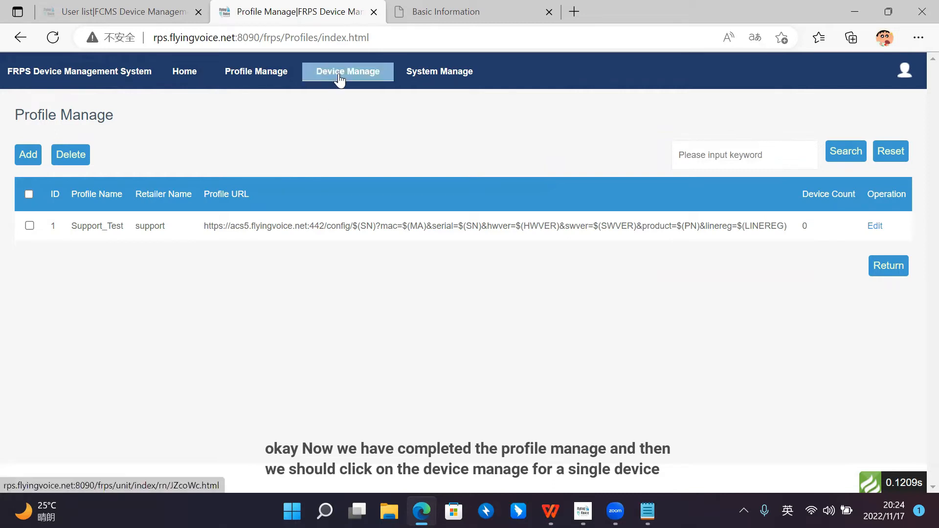
# Step: Start registering a single device in Device Manage with FIP14G as its unit type
pyautogui.click(365, 81)
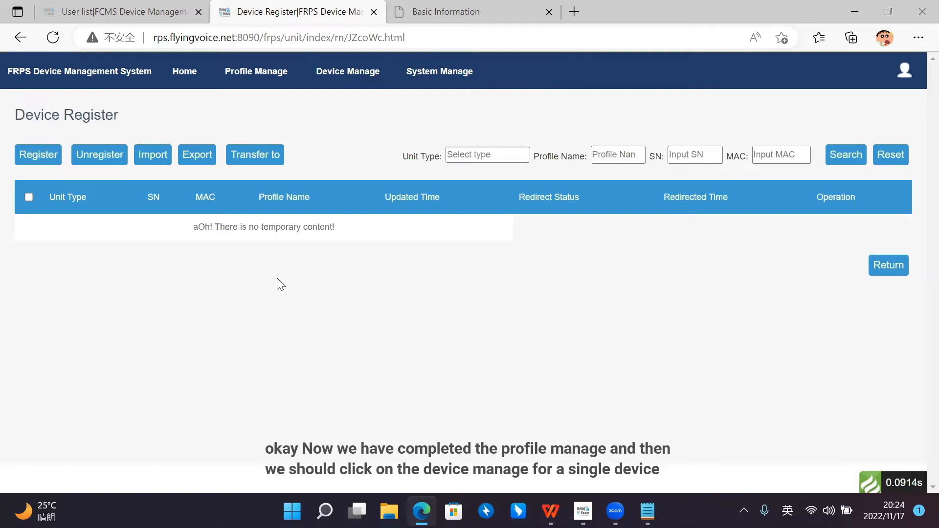
pyautogui.click(51, 166)
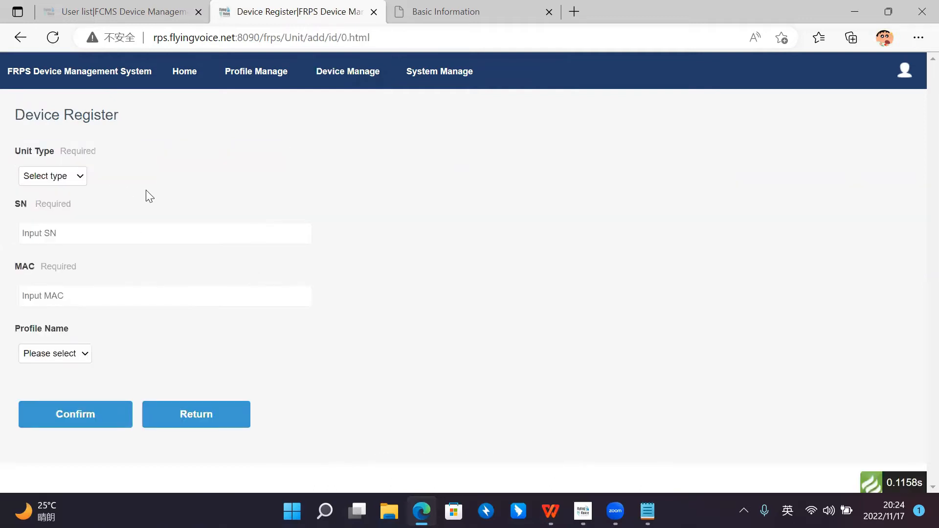
pyautogui.click(83, 180)
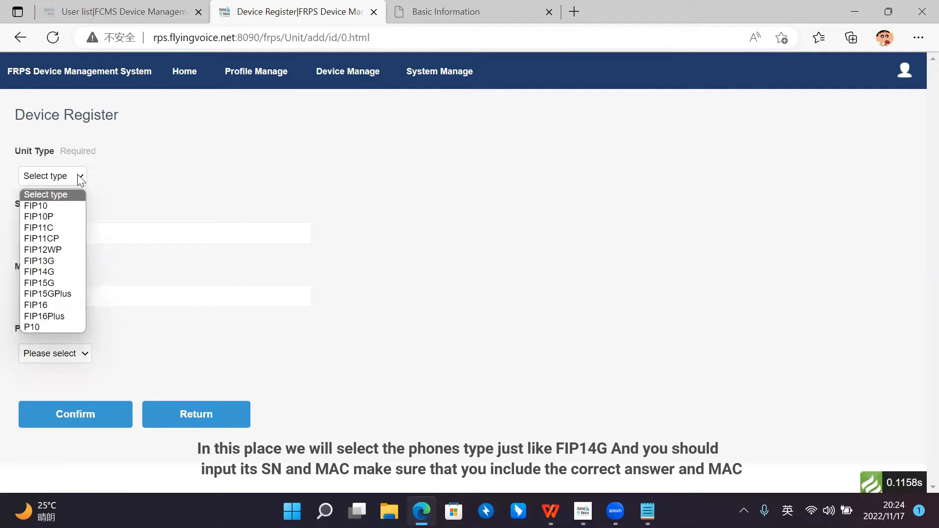
pyautogui.click(70, 272)
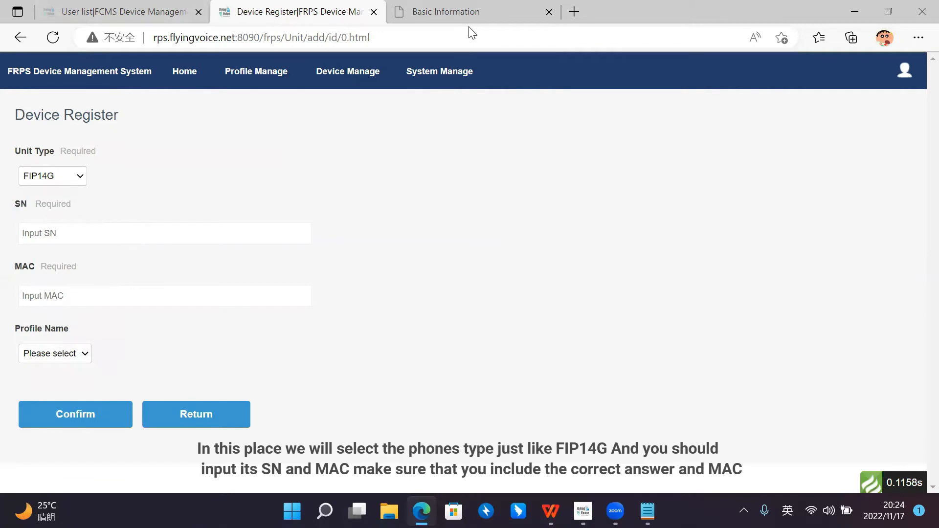
pyautogui.click(65, 234)
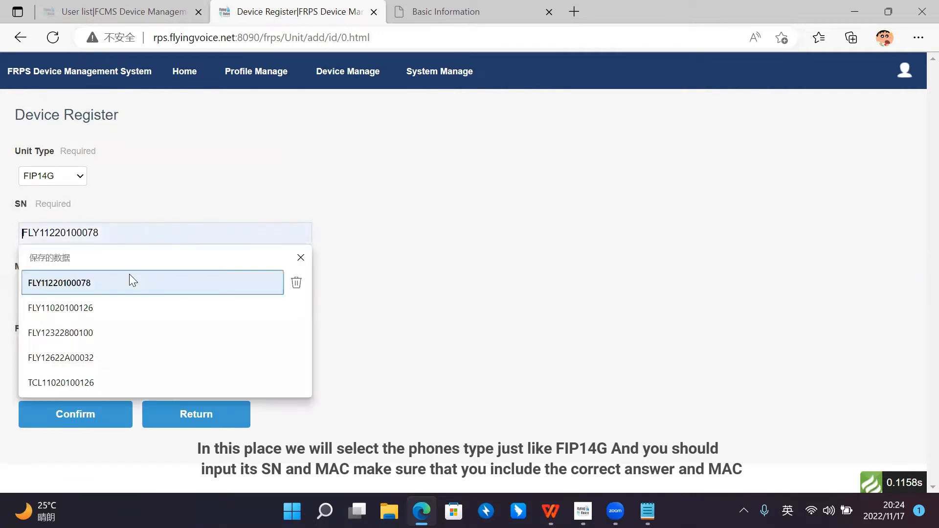
pyautogui.click(131, 282)
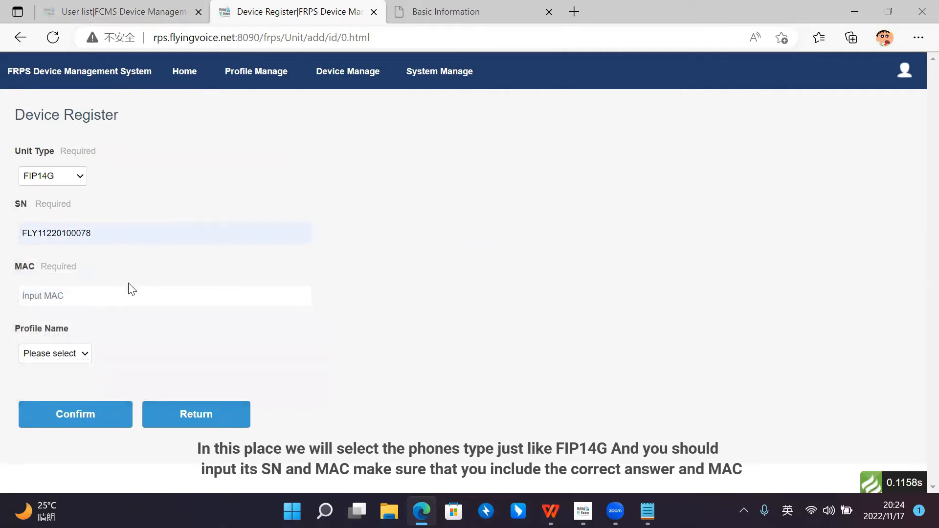
pyautogui.click(125, 294)
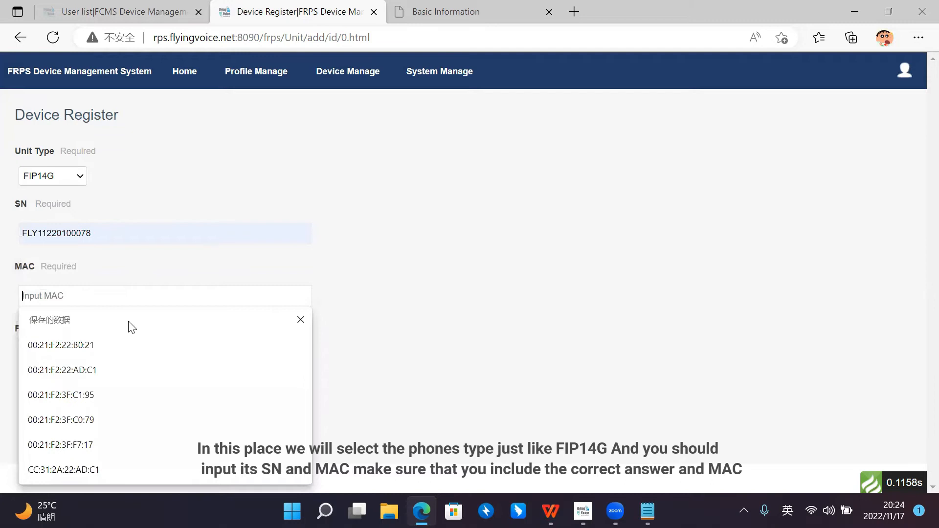
pyautogui.click(131, 344)
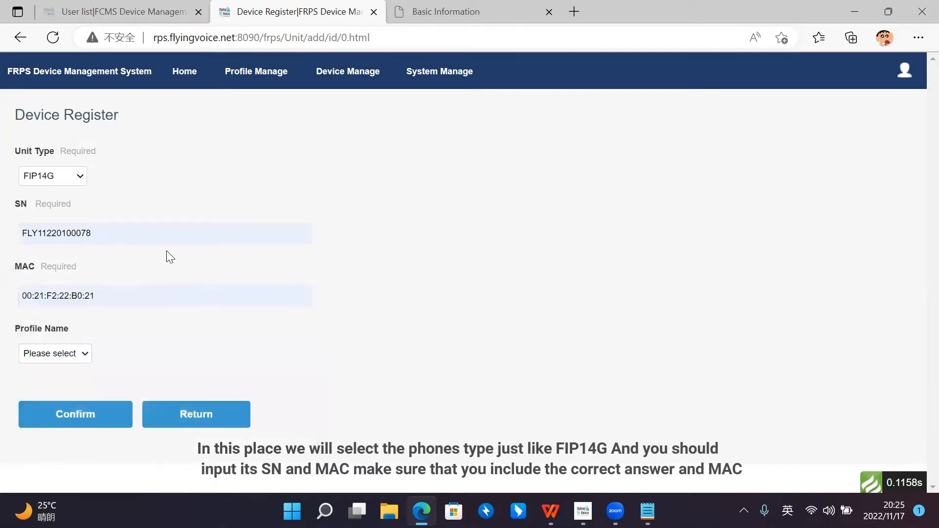
# Step: Assign the Support_Test profile to the device and confirm its registration
pyautogui.click(91, 354)
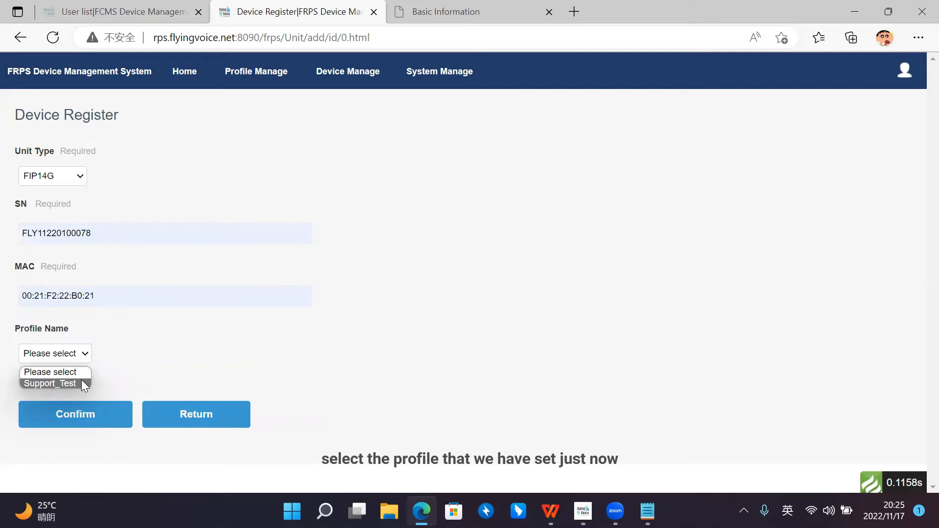
pyautogui.click(82, 382)
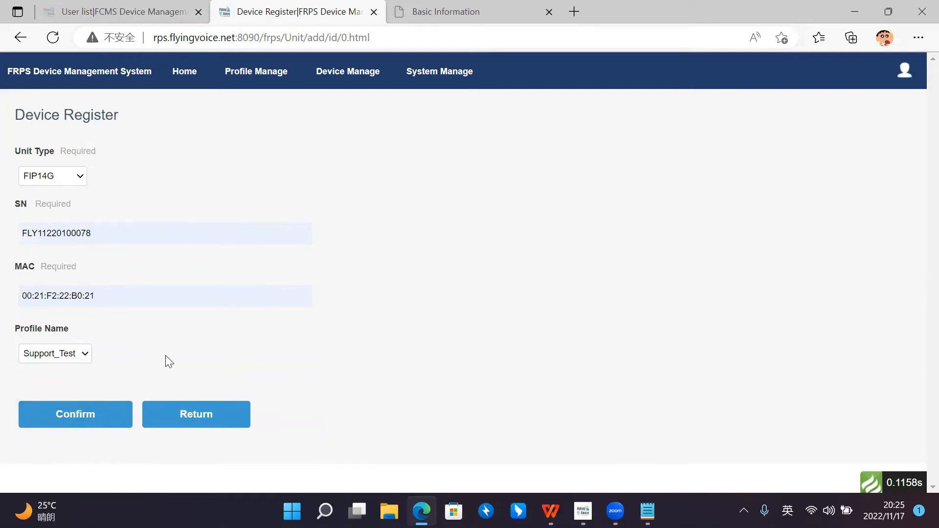
pyautogui.click(93, 424)
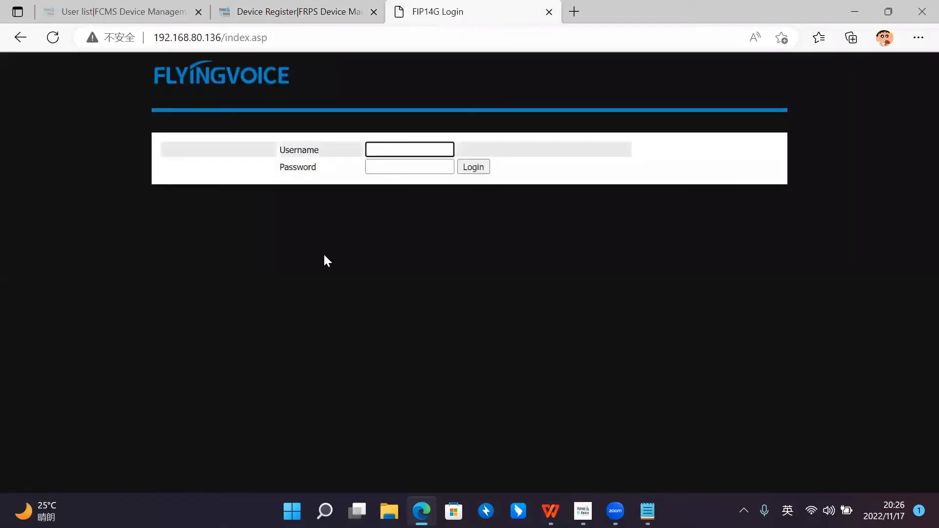
# Step: Log in to the FIP14G phone's web interface with the username admin and the account password
pyautogui.click(412, 148)
pyautogui.write('admin')
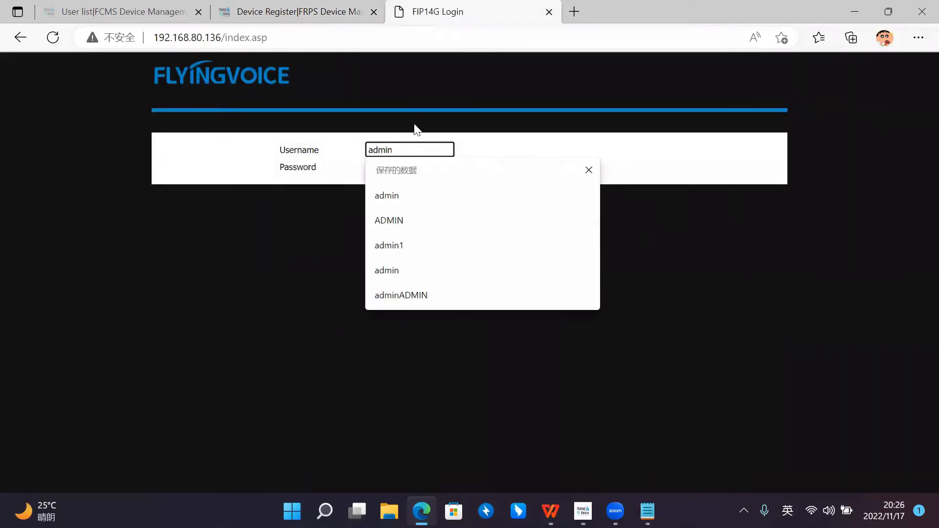
pyautogui.press('Tab')
pyautogui.write('admin')
pyautogui.press('Return')
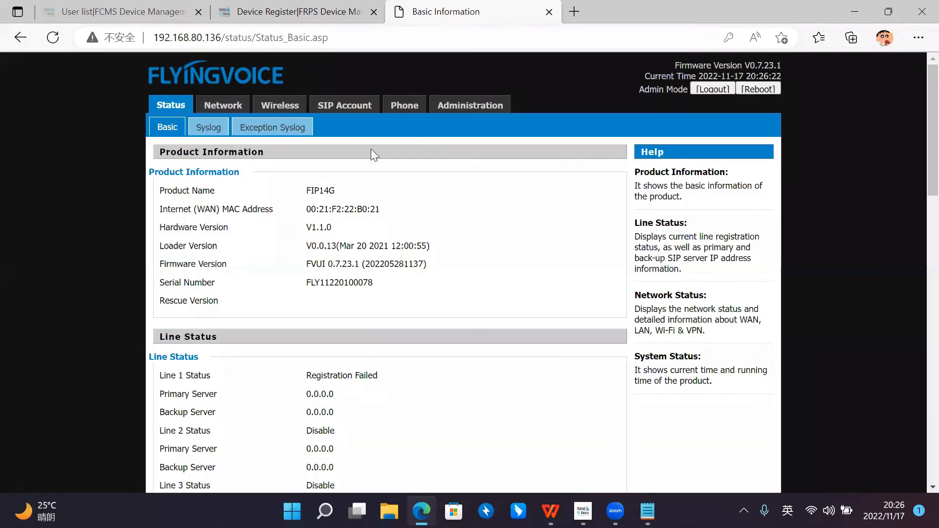
# Step: Examine the phone's original provision settings, including the profile rules of both configuration profiles
pyautogui.click(438, 111)
pyautogui.click(395, 127)
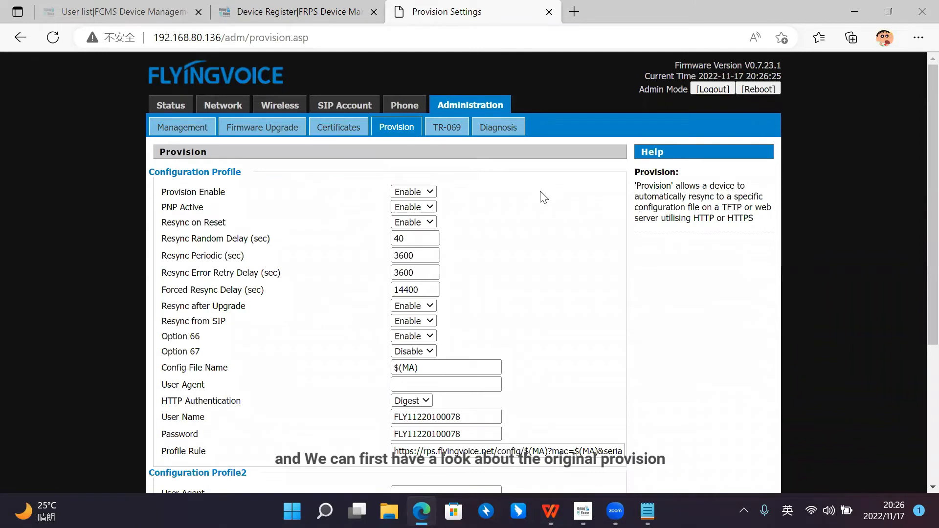
pyautogui.scroll(-2, 577, 193)
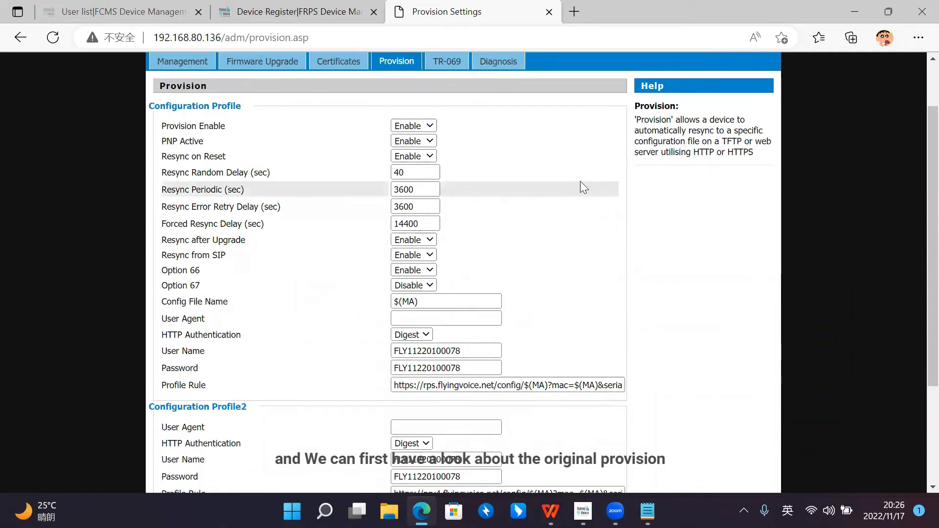
pyautogui.scroll(2, 580, 181)
pyautogui.scroll(-3, 567, 183)
pyautogui.scroll(-2, 489, 293)
pyautogui.scroll(2, 425, 279)
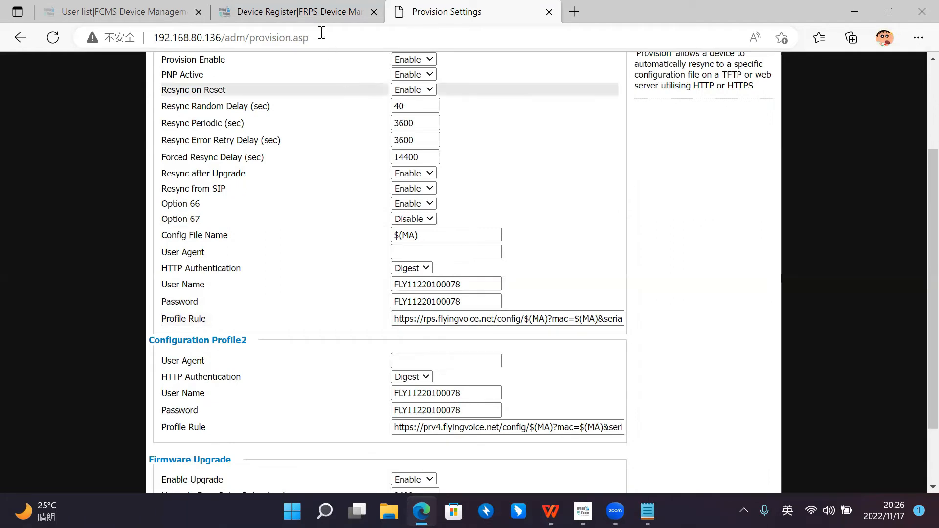
# Step: Check the phone's redirect status in the FRPS device list and open the FCMS home page's device overview
pyautogui.click(307, 7)
pyautogui.click(122, 11)
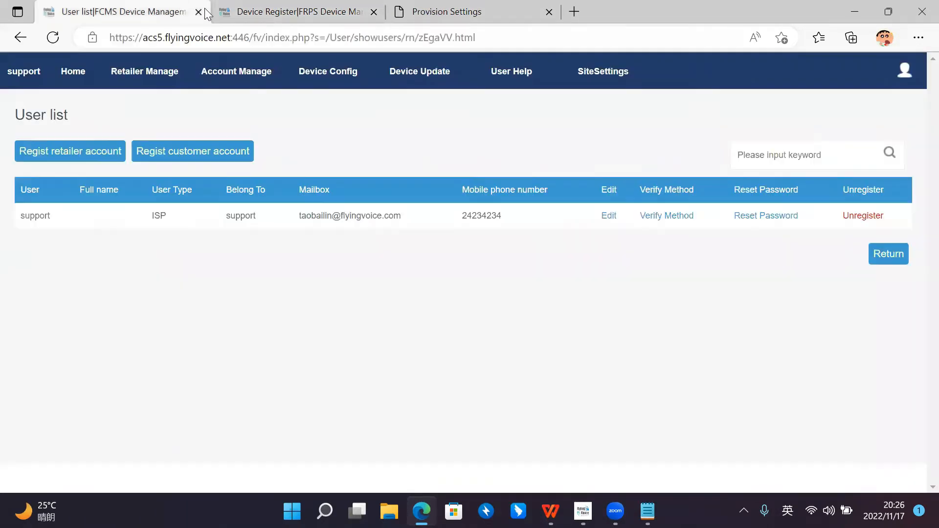
pyautogui.click(300, 6)
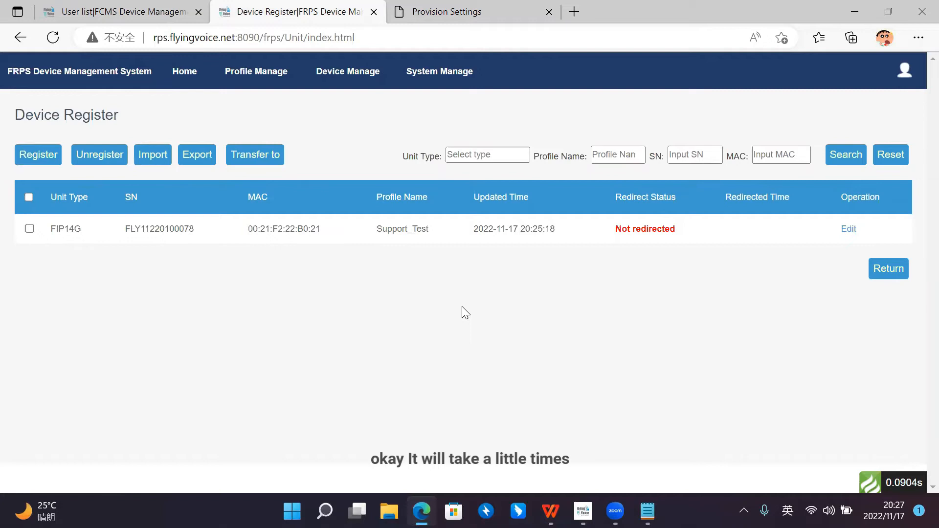
pyautogui.click(435, 12)
pyautogui.click(301, 12)
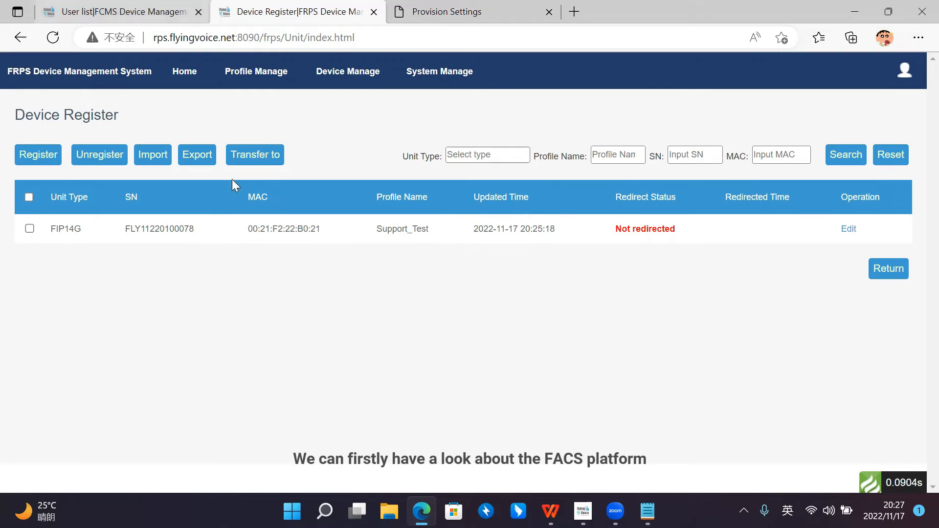
pyautogui.click(151, 10)
pyautogui.click(73, 72)
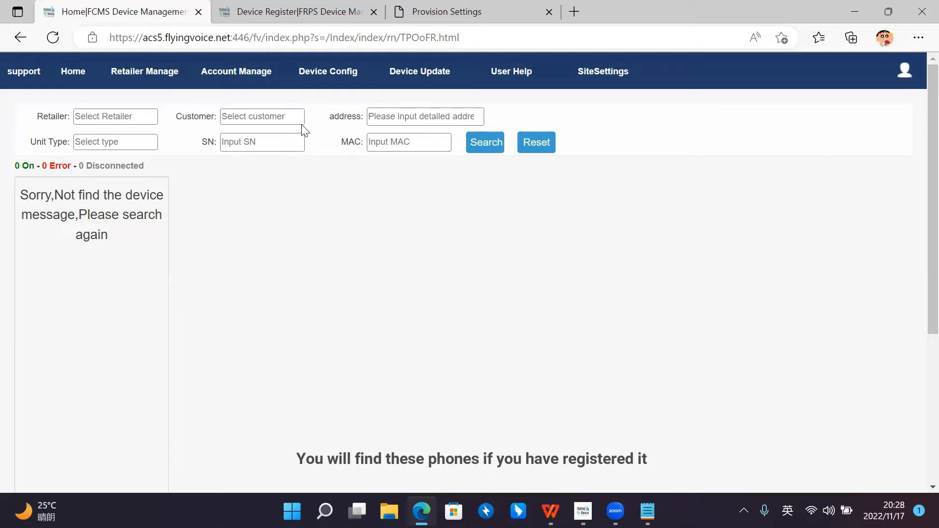
# Step: View the new retailer registration form and its ISP choices, and return to the retailer list without registering one
pyautogui.moveTo(146, 73)
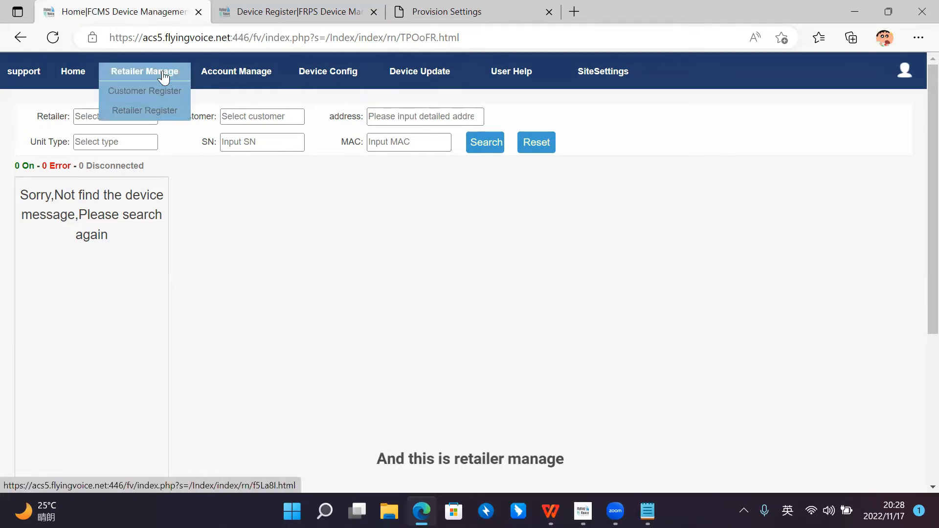
pyautogui.click(168, 110)
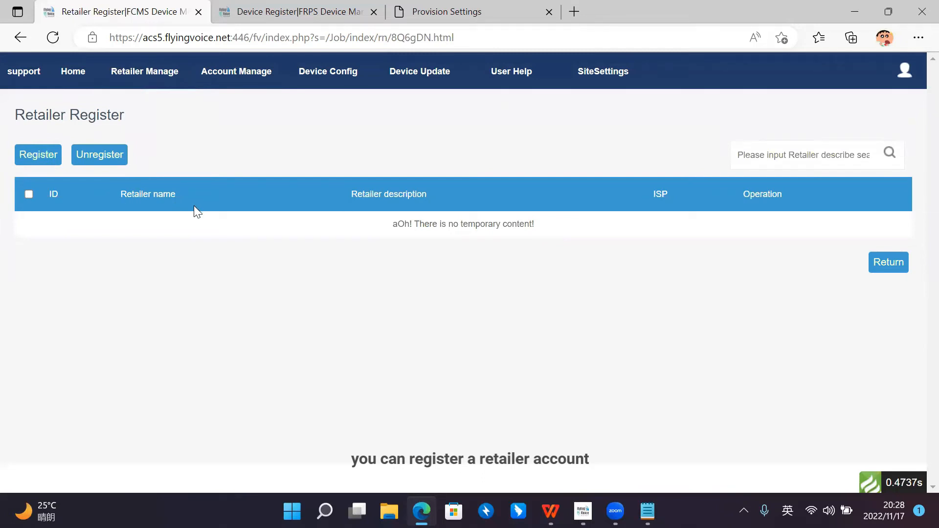
pyautogui.click(38, 155)
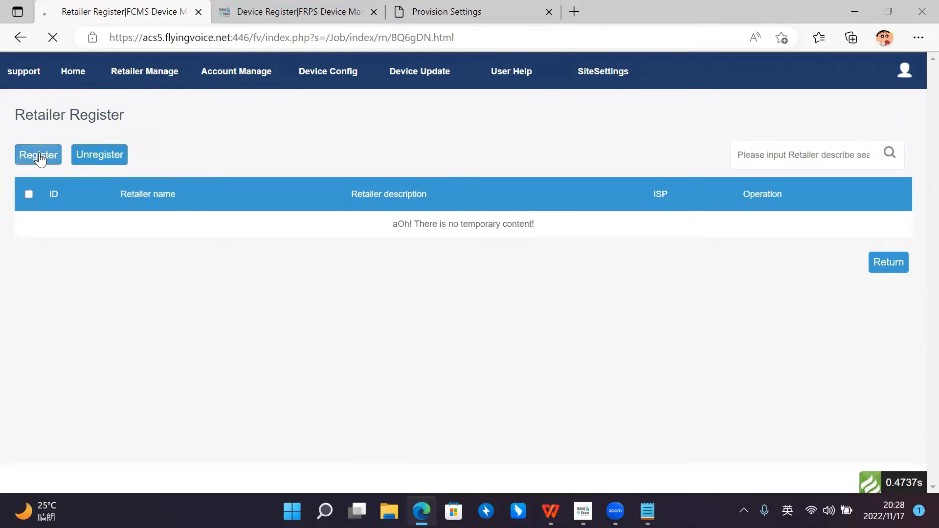
pyautogui.click(157, 180)
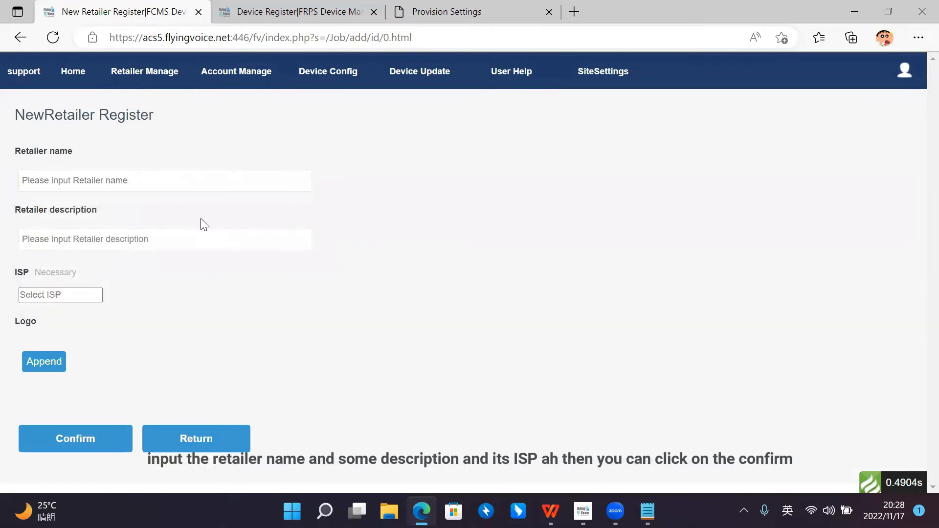
pyautogui.click(94, 298)
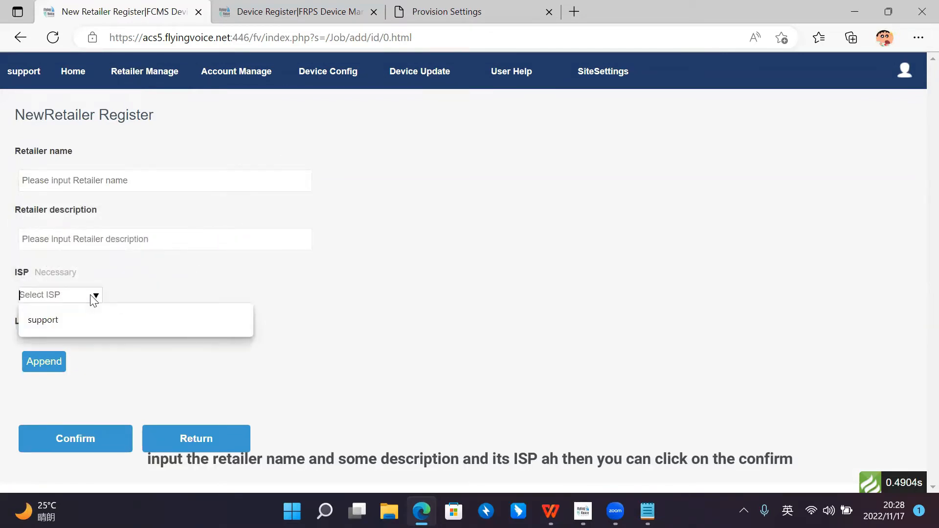
pyautogui.click(111, 275)
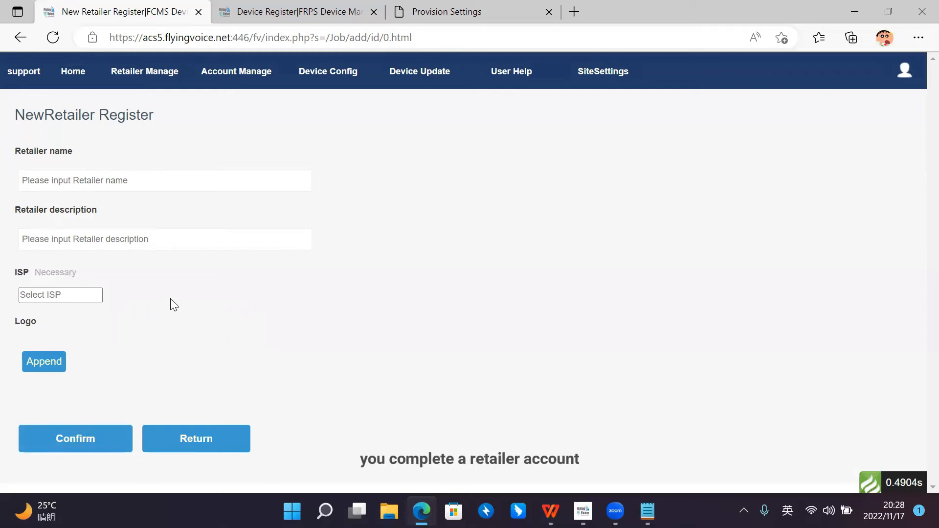
pyautogui.click(214, 422)
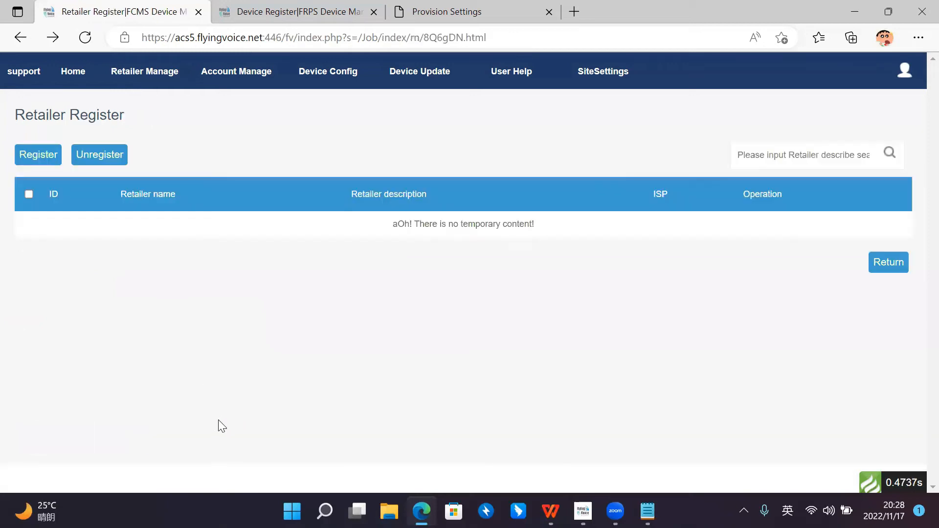
# Step: Examine the fields of the retailer account registration form in the user management area and return to the user list
pyautogui.moveTo(241, 73)
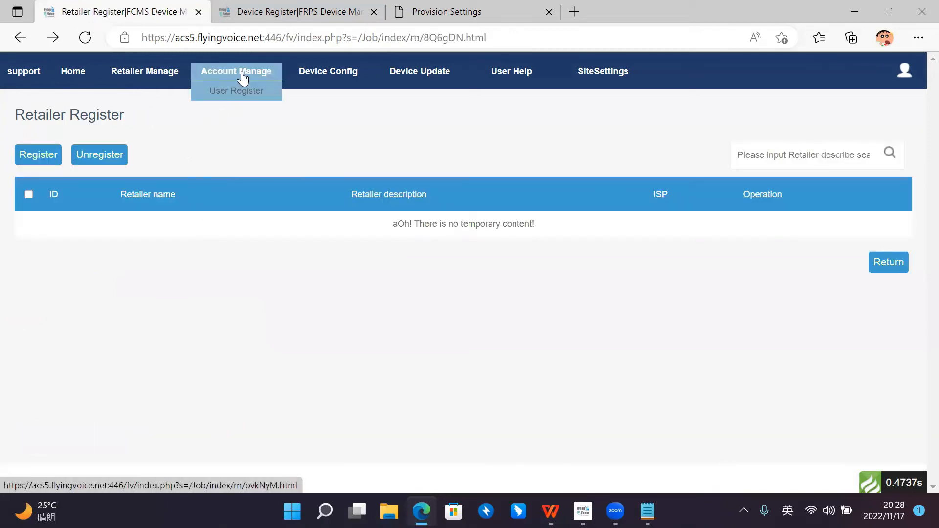
pyautogui.click(237, 92)
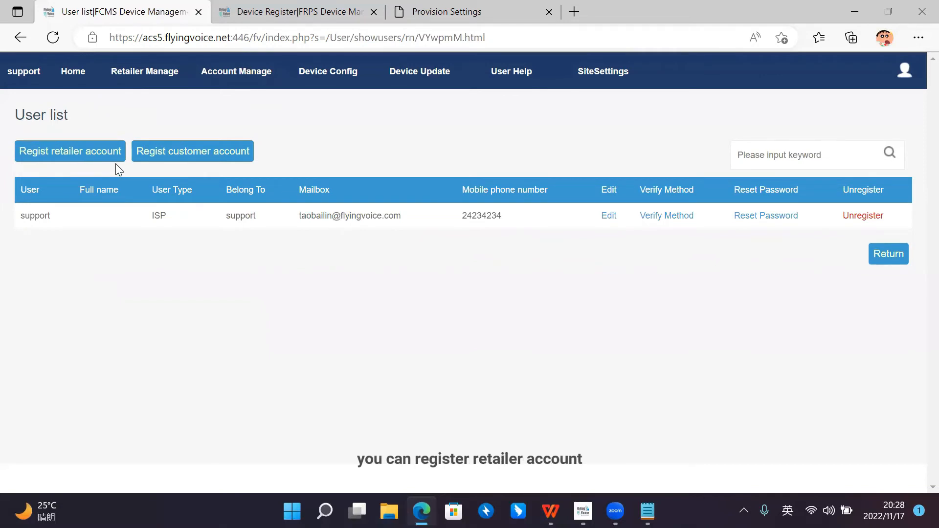
pyautogui.click(100, 158)
pyautogui.scroll(-3, 210, 194)
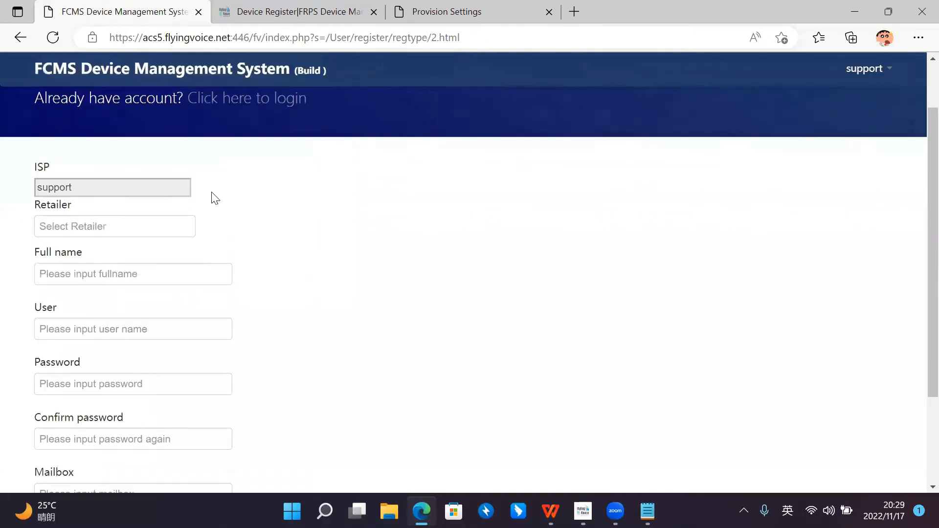
pyautogui.click(172, 159)
pyautogui.scroll(1, 255, 181)
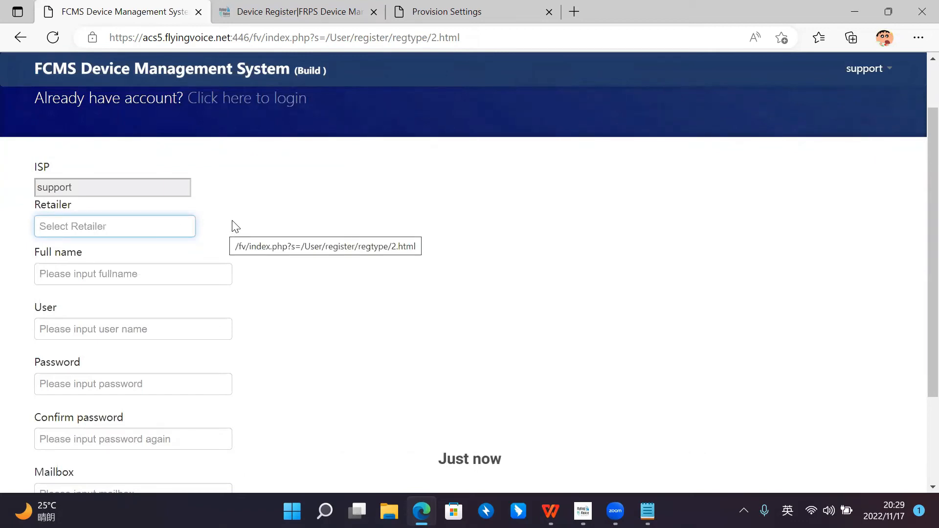
pyautogui.scroll(-1, 219, 212)
pyautogui.click(220, 210)
pyautogui.scroll(-1, 305, 222)
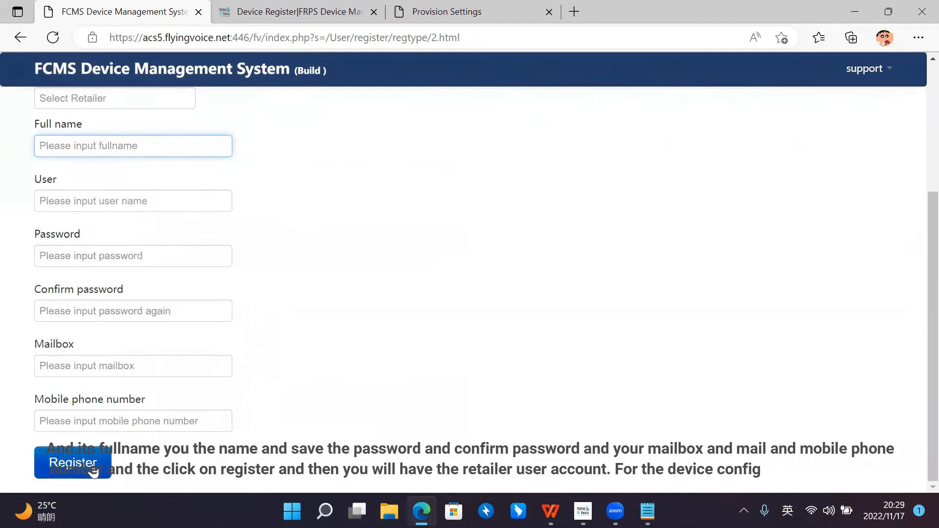
pyautogui.scroll(4, 303, 318)
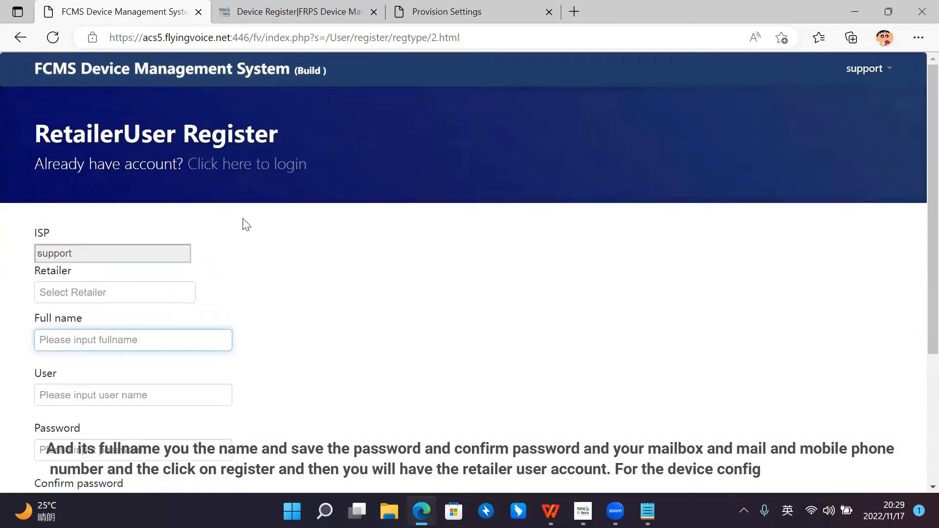
pyautogui.click(26, 38)
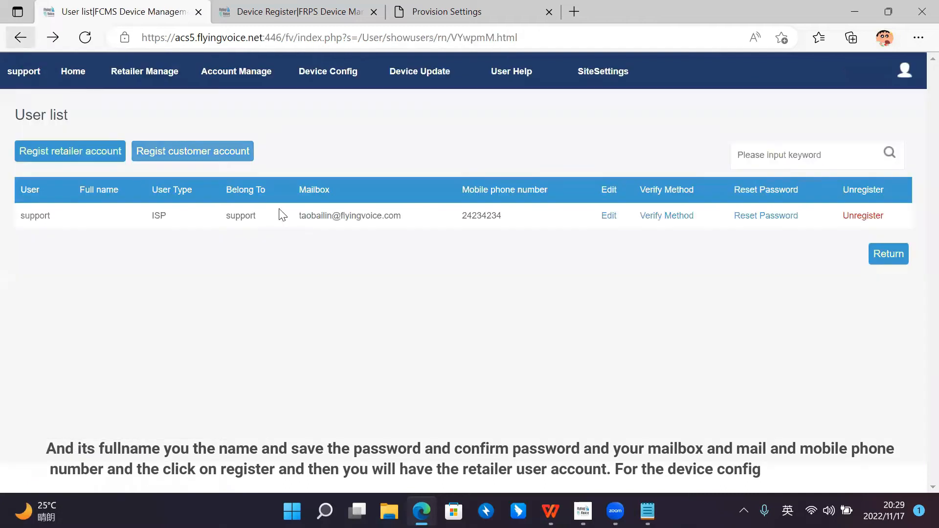
pyautogui.click(341, 72)
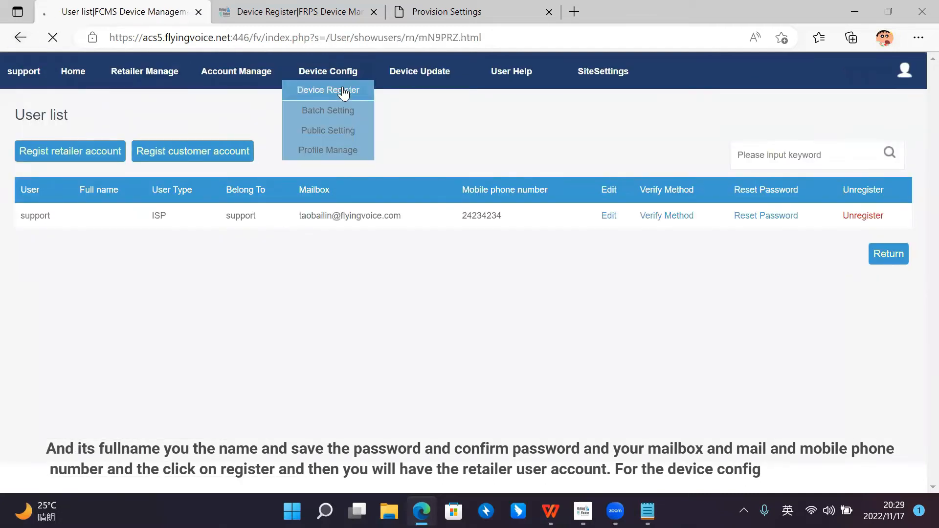
pyautogui.click(343, 91)
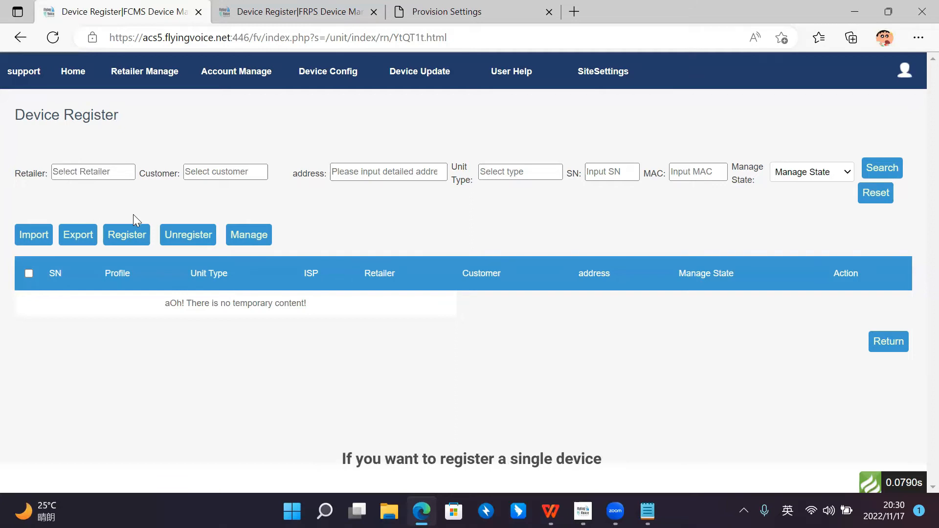
pyautogui.click(131, 245)
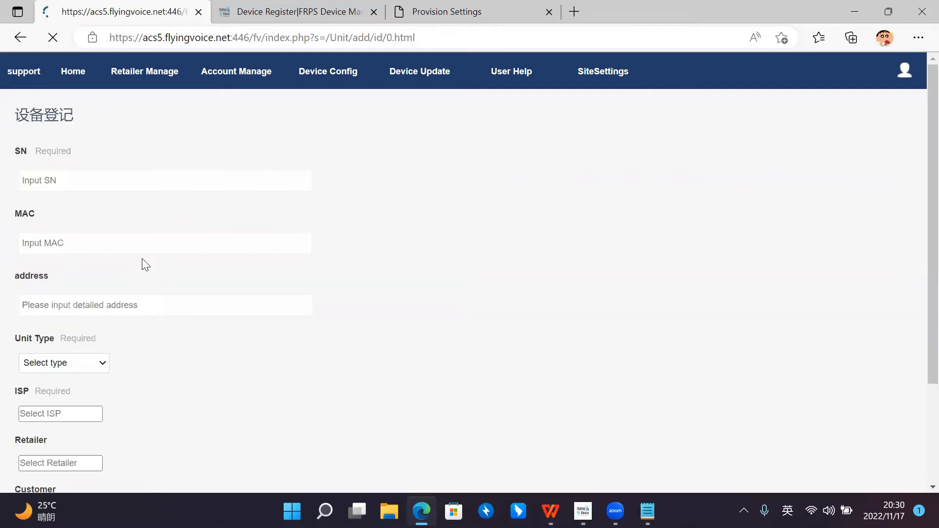
pyautogui.click(124, 185)
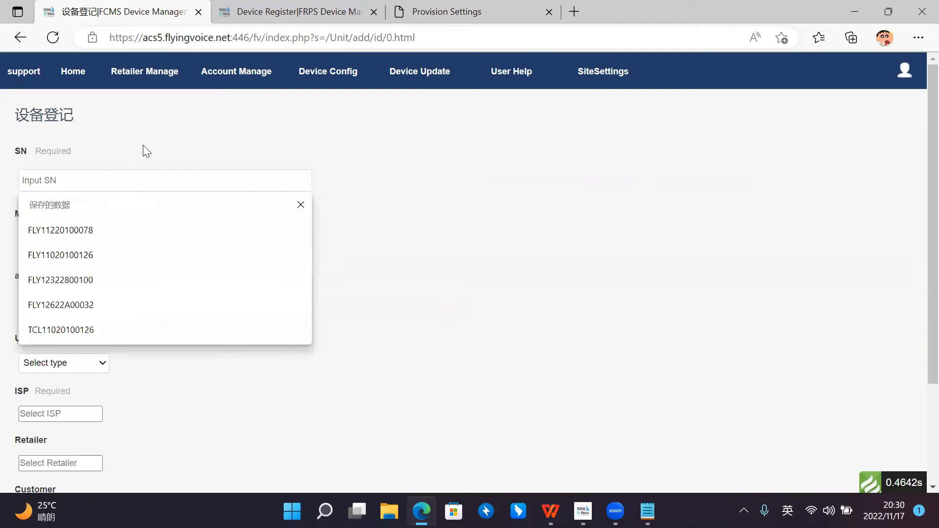
pyautogui.click(146, 152)
pyautogui.click(102, 175)
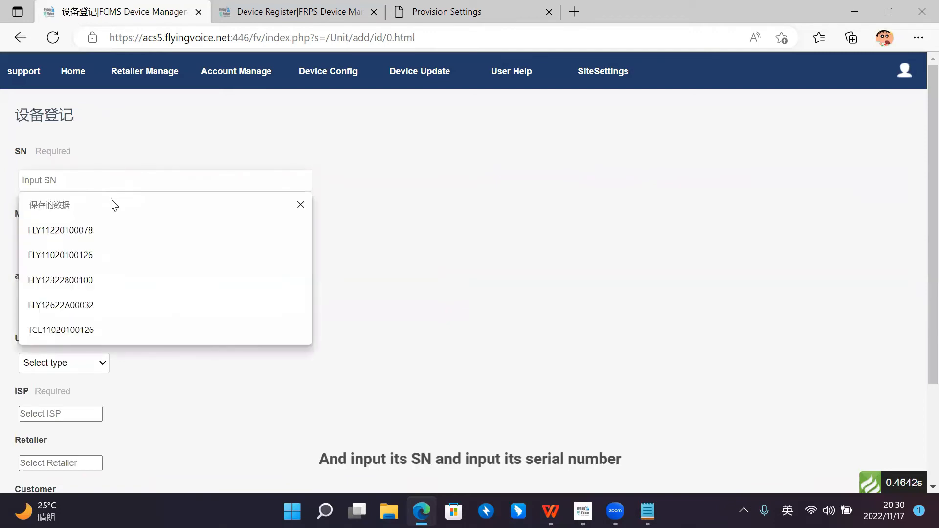
pyautogui.click(111, 166)
pyautogui.click(111, 175)
pyautogui.click(113, 226)
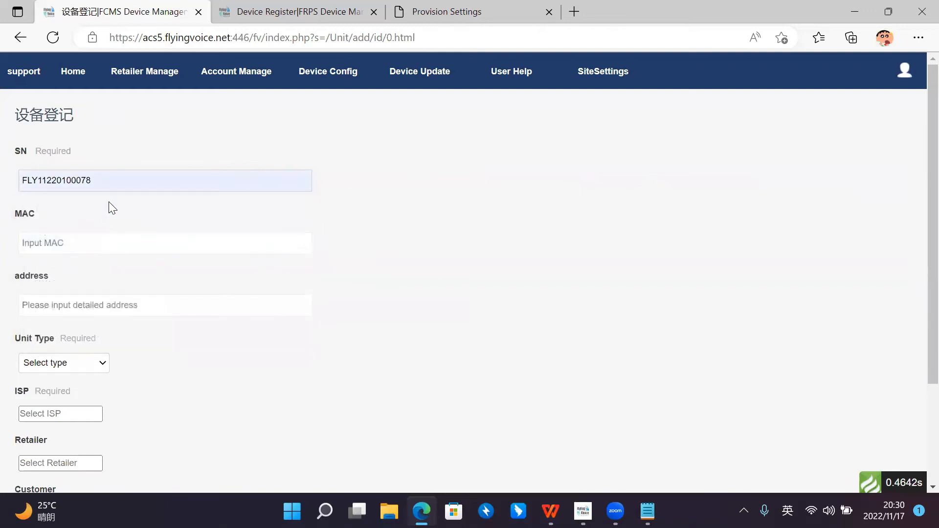
# Step: Set the device's MAC to 00:21:F2:22:B0:21 and its address to Shenzhen from the saved entries
pyautogui.click(107, 236)
pyautogui.click(112, 291)
pyautogui.scroll(-1, 132, 266)
pyautogui.click(132, 238)
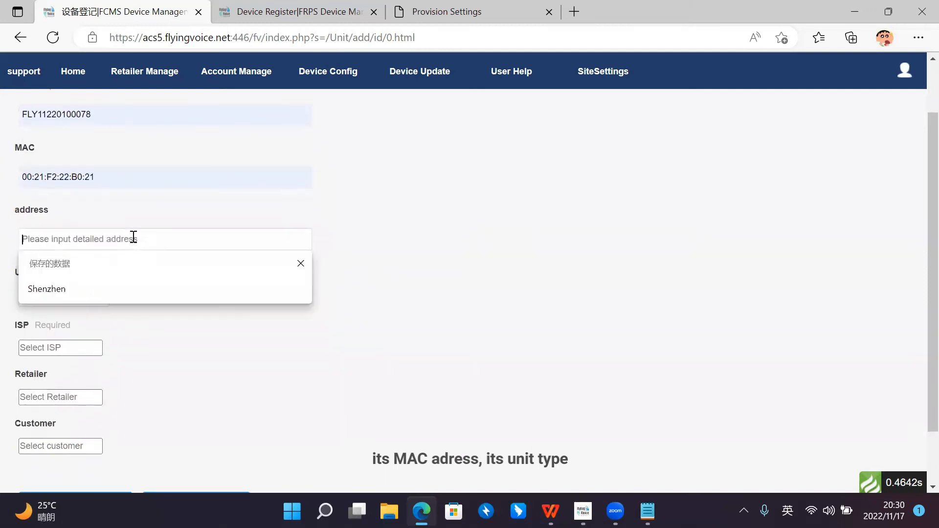
pyautogui.click(138, 288)
# Step: Select FIP14G as the unit type of the device being registered
pyautogui.scroll(-2, 128, 274)
pyautogui.click(103, 232)
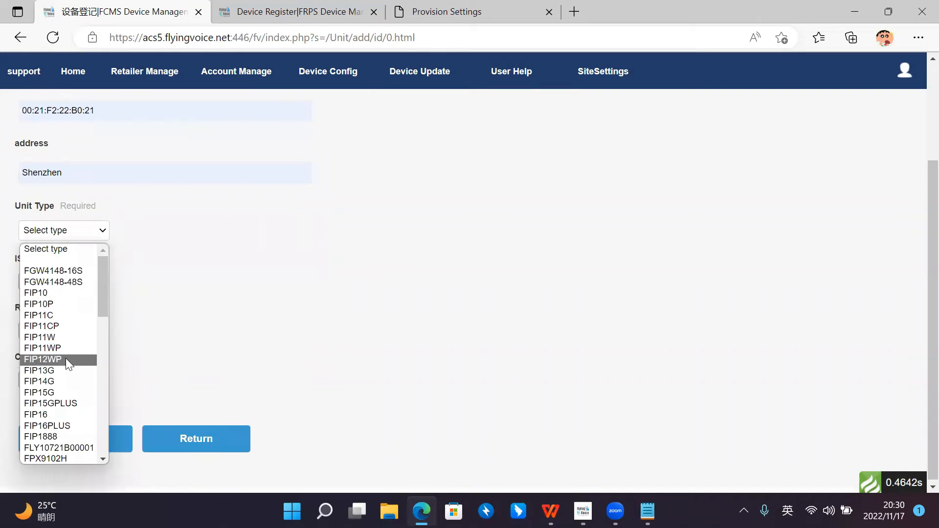
pyautogui.click(65, 378)
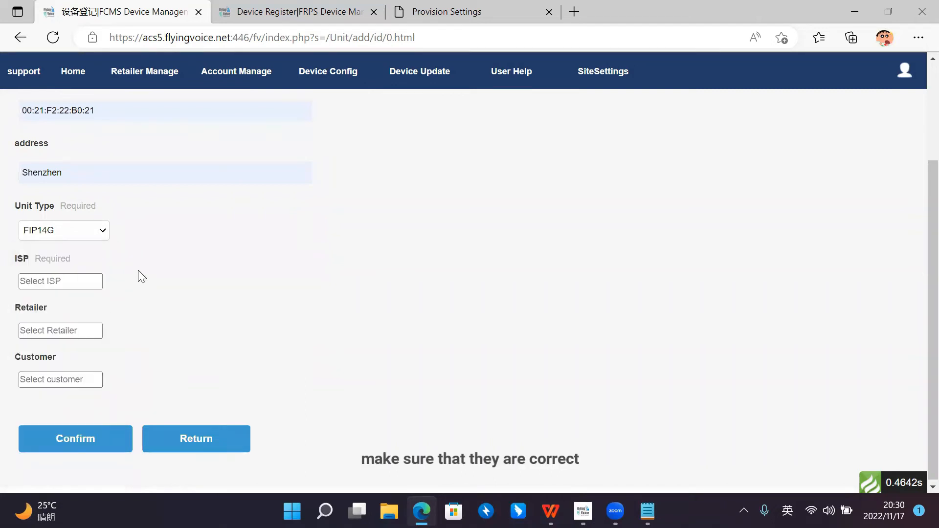
# Step: Register the device with support as its ISP and switch its manage state to manageable
pyautogui.scroll(1, 141, 276)
pyautogui.scroll(-1, 166, 315)
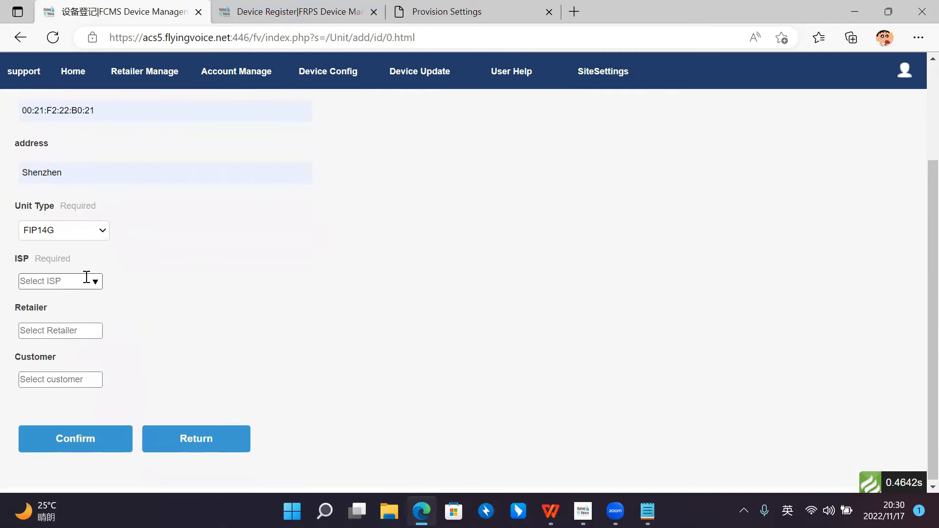
pyautogui.click(86, 278)
pyautogui.click(108, 304)
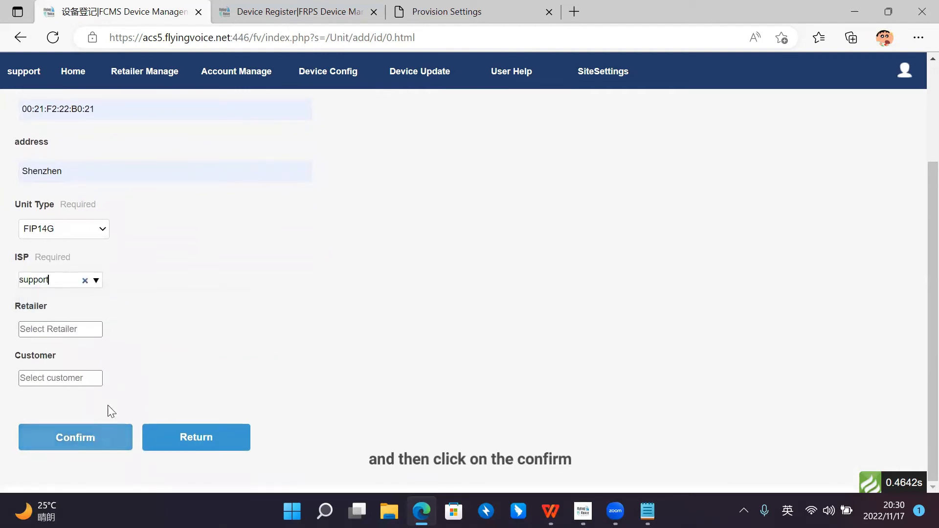
pyautogui.click(105, 438)
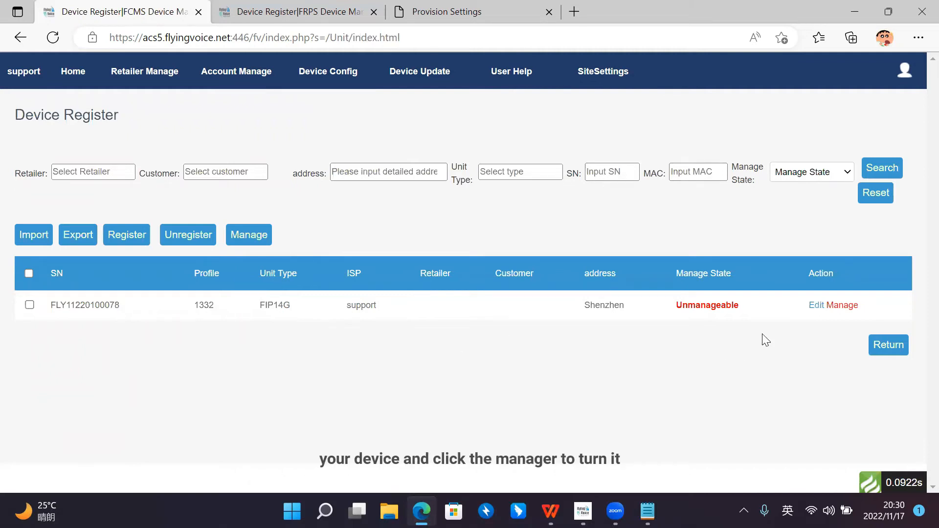
pyautogui.click(847, 307)
pyautogui.click(543, 117)
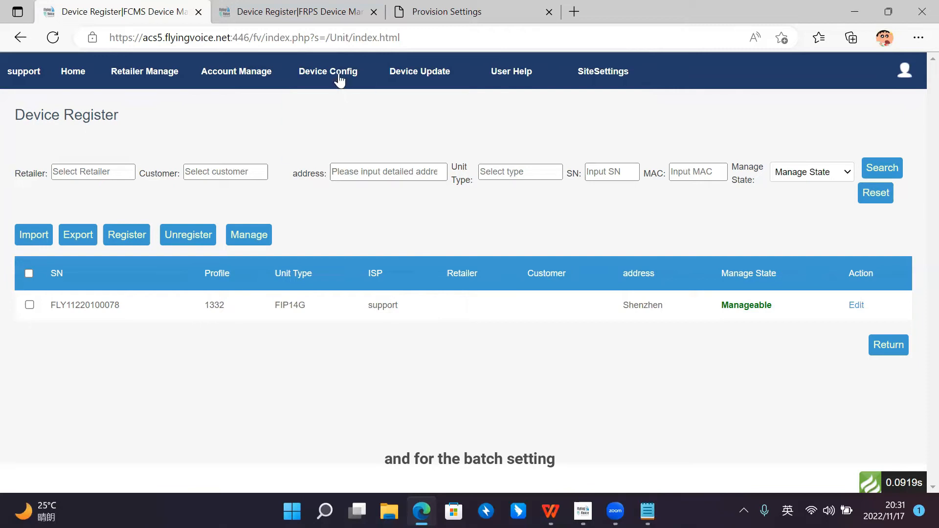
# Step: Examine the batch setting import options for profile 1332 and leave them without importing a file
pyautogui.moveTo(339, 80)
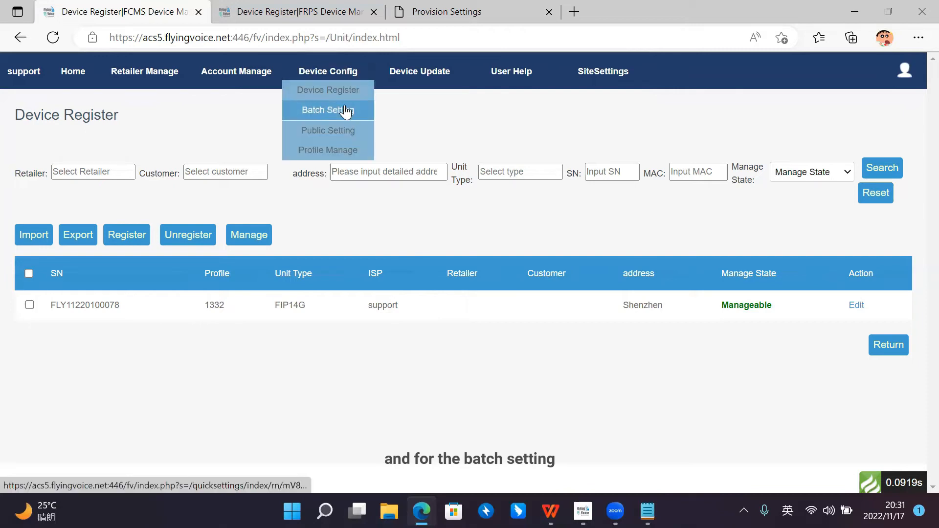
pyautogui.click(345, 111)
pyautogui.moveTo(335, 77)
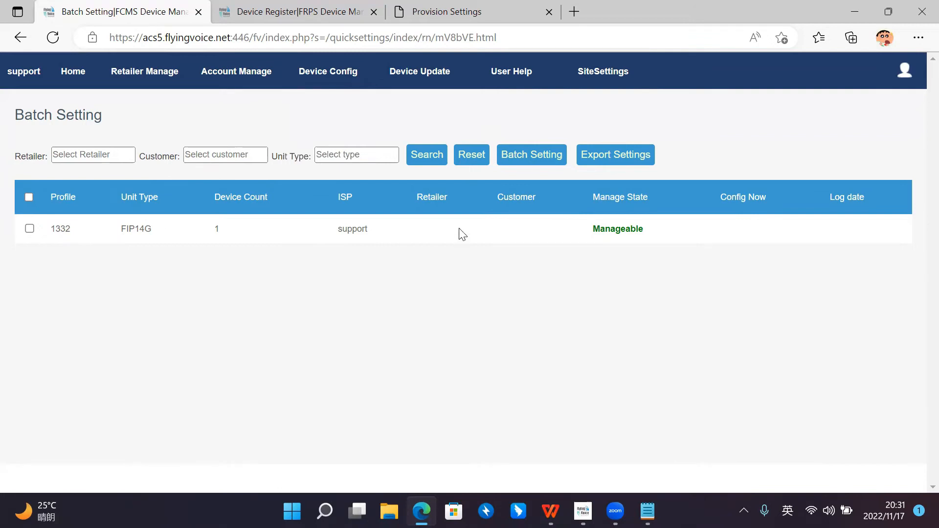
pyautogui.click(29, 229)
pyautogui.click(548, 156)
pyautogui.moveTo(403, 126); pyautogui.dragTo(387, 128)
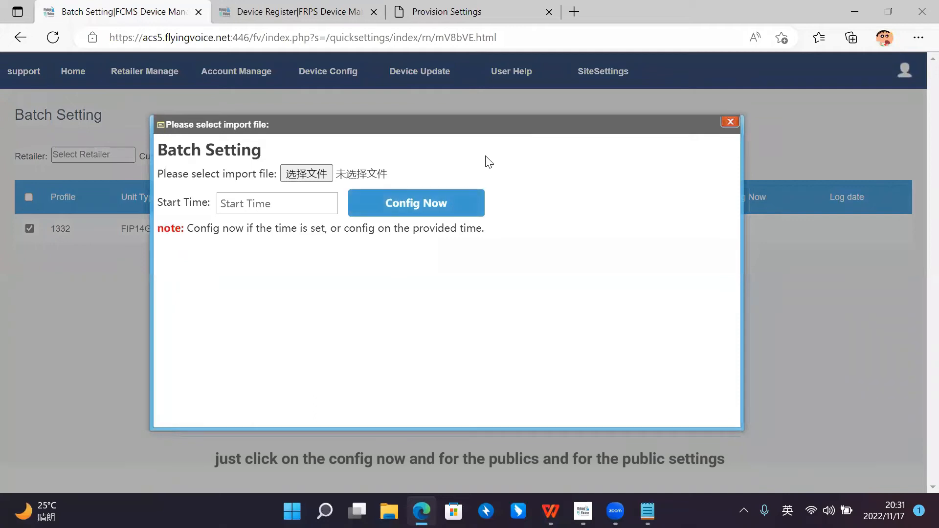
pyautogui.click(726, 125)
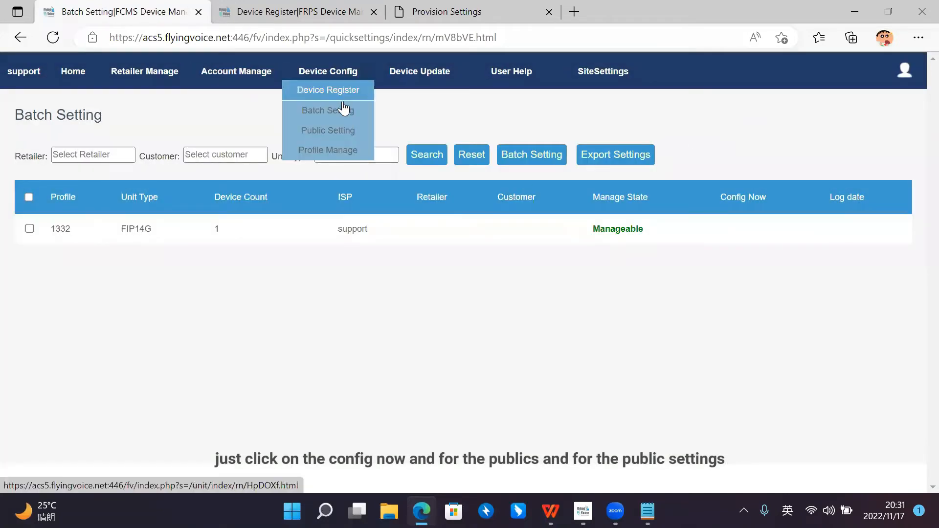
# Step: Examine the TR069 and Sip 1 registration parameters in the public settings of profile 1332, then close them without applying
pyautogui.click(348, 131)
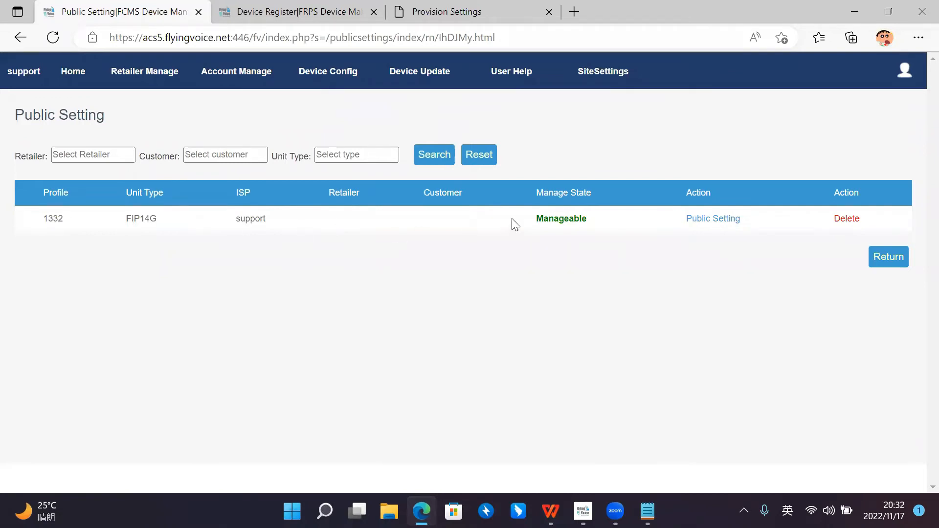
pyautogui.click(719, 219)
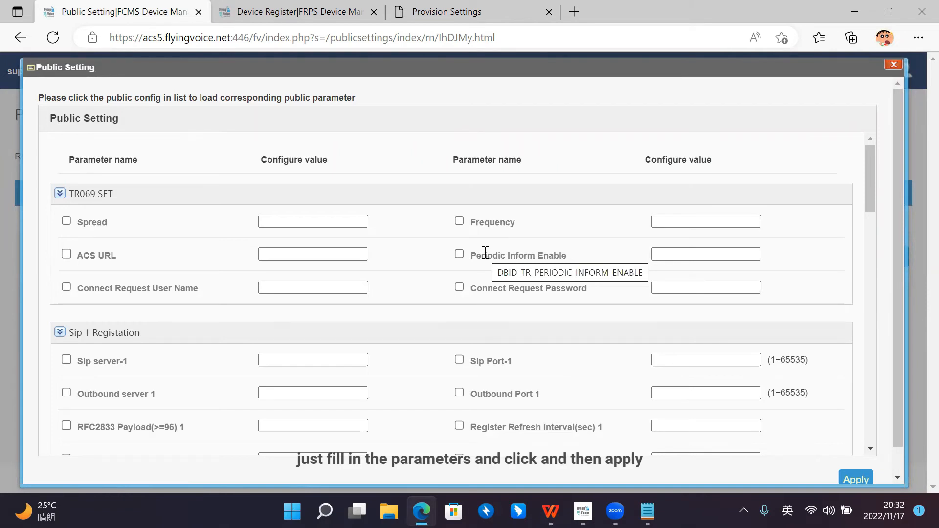
pyautogui.scroll(-2, 428, 277)
pyautogui.scroll(-3, 806, 419)
pyautogui.scroll(5, 329, 303)
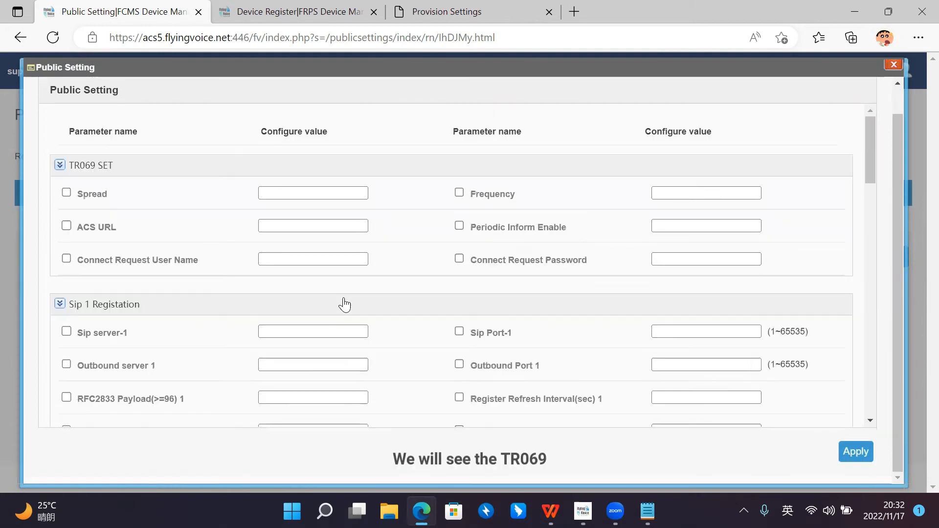
pyautogui.scroll(1, 345, 304)
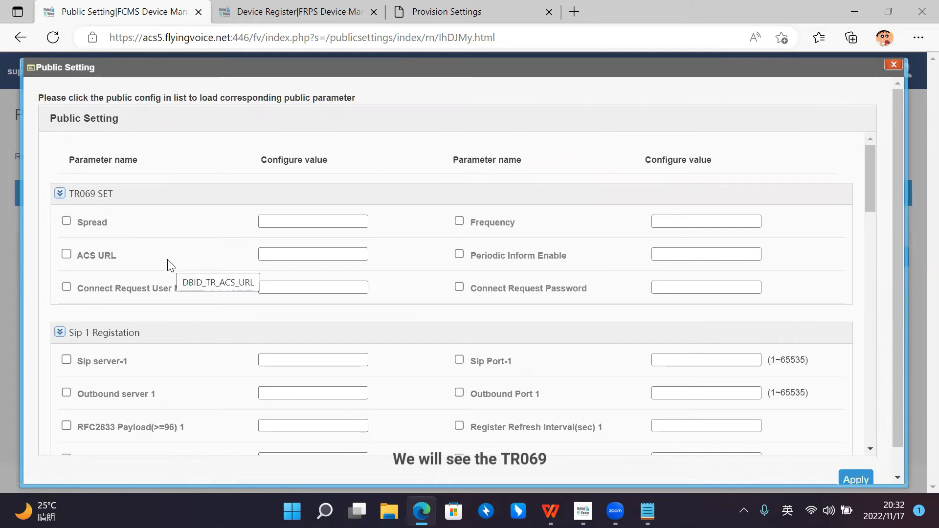
pyautogui.scroll(-1, 176, 264)
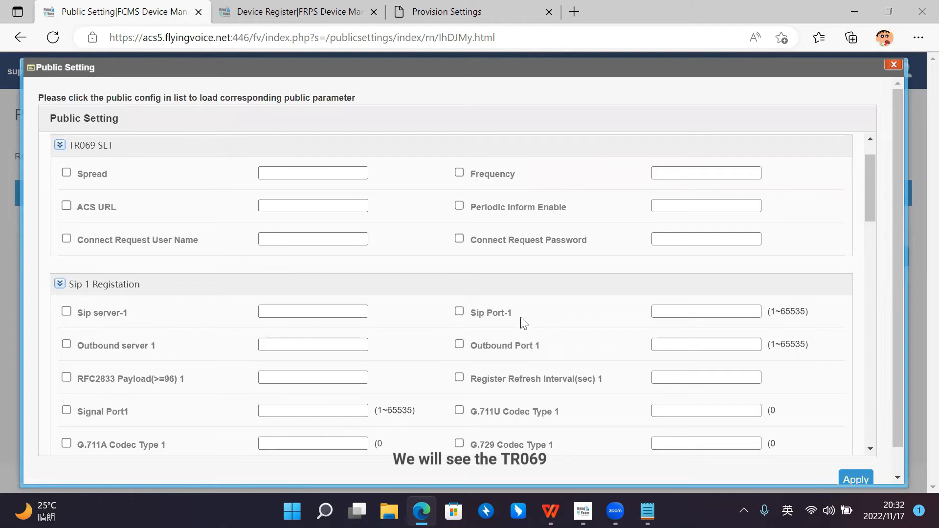
pyautogui.scroll(1, 524, 320)
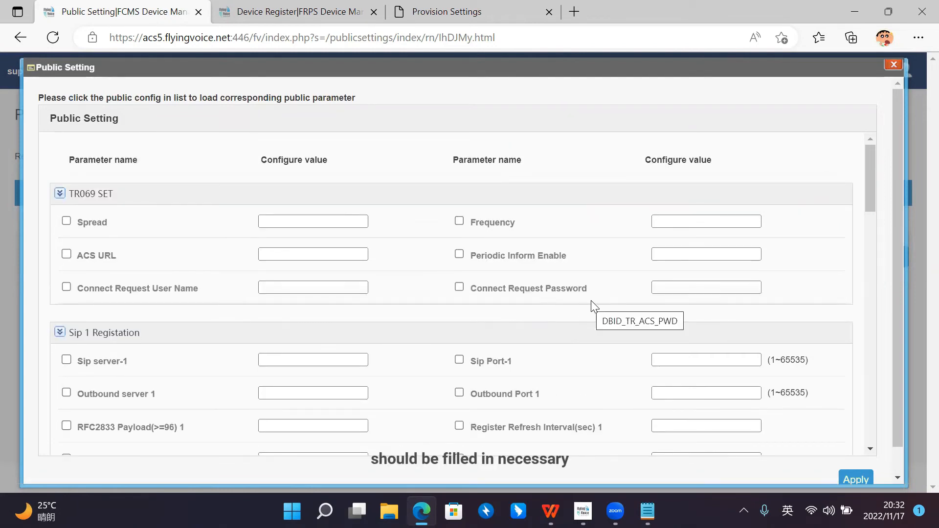
pyautogui.scroll(-2, 813, 419)
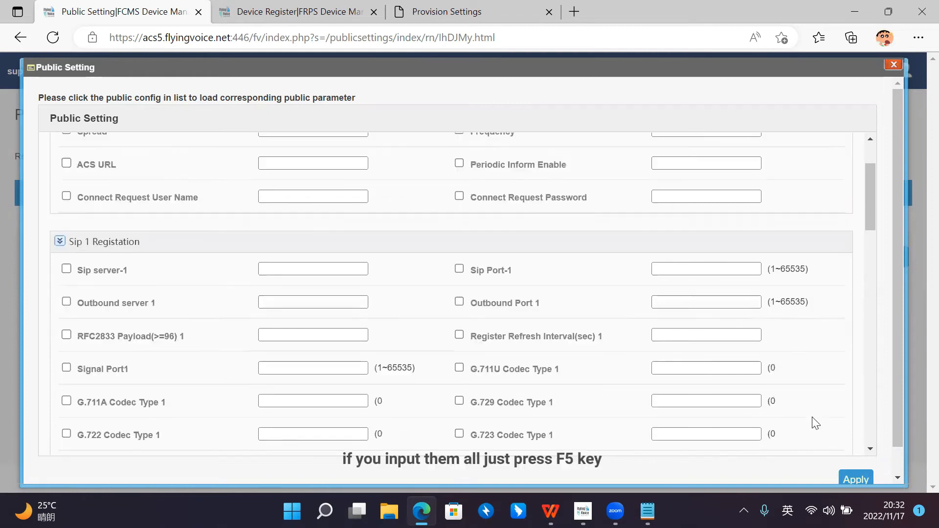
pyautogui.scroll(2, 792, 290)
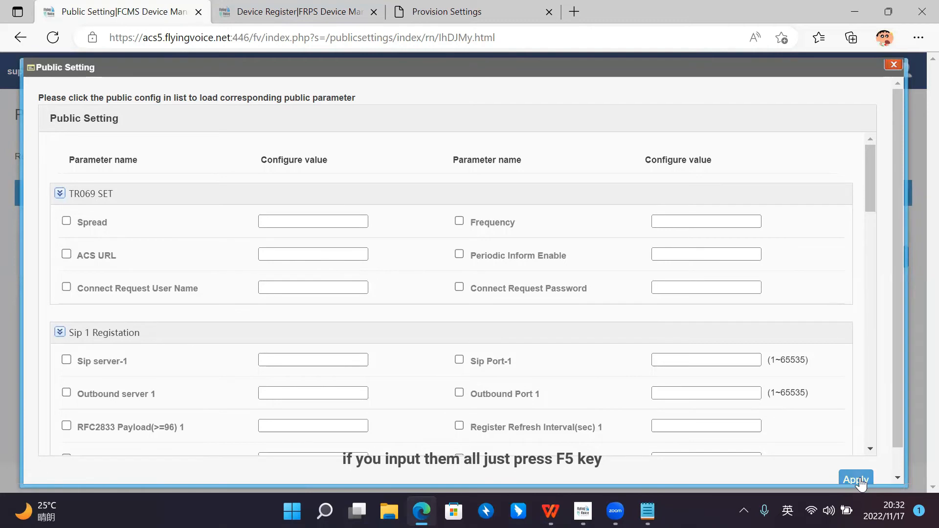
pyautogui.scroll(-2, 860, 482)
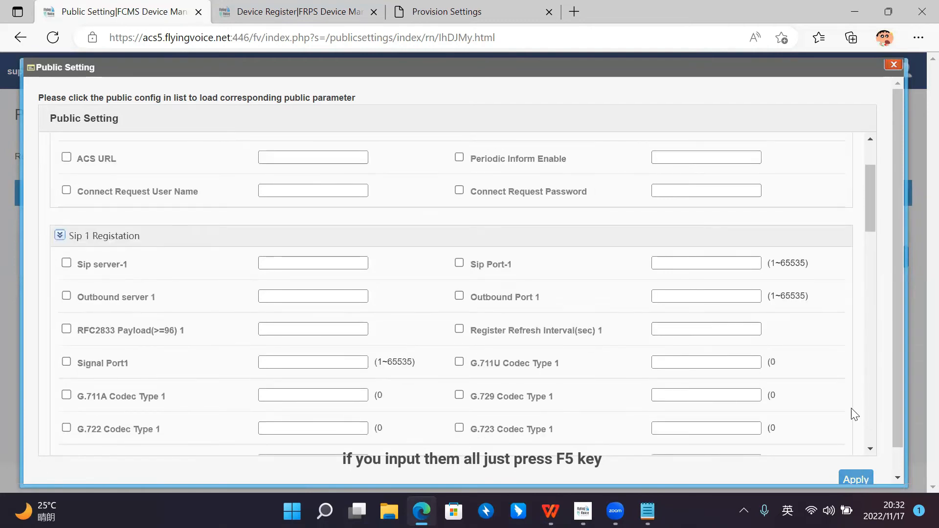
pyautogui.scroll(-1, 841, 386)
pyautogui.scroll(3, 831, 360)
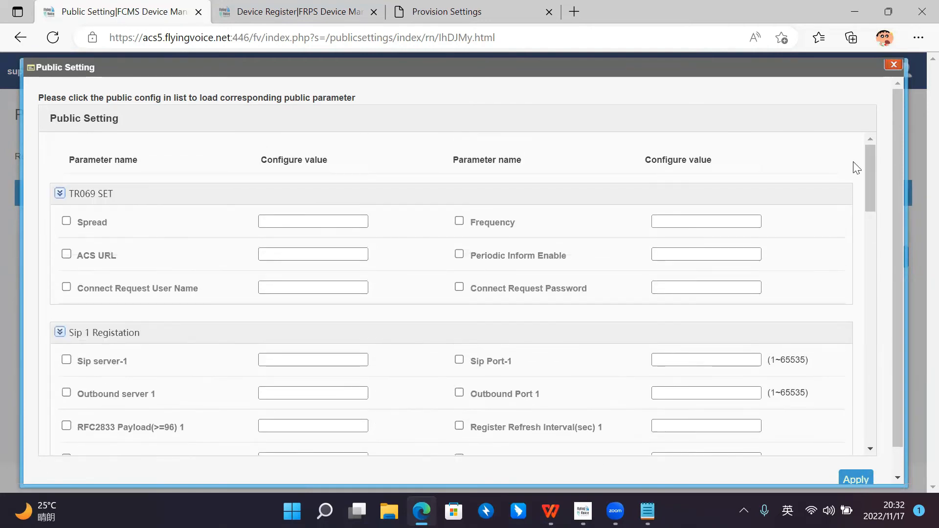
pyautogui.click(893, 65)
# Step: View the profiles listed under the support account in profile management
pyautogui.moveTo(340, 130)
pyautogui.click(337, 149)
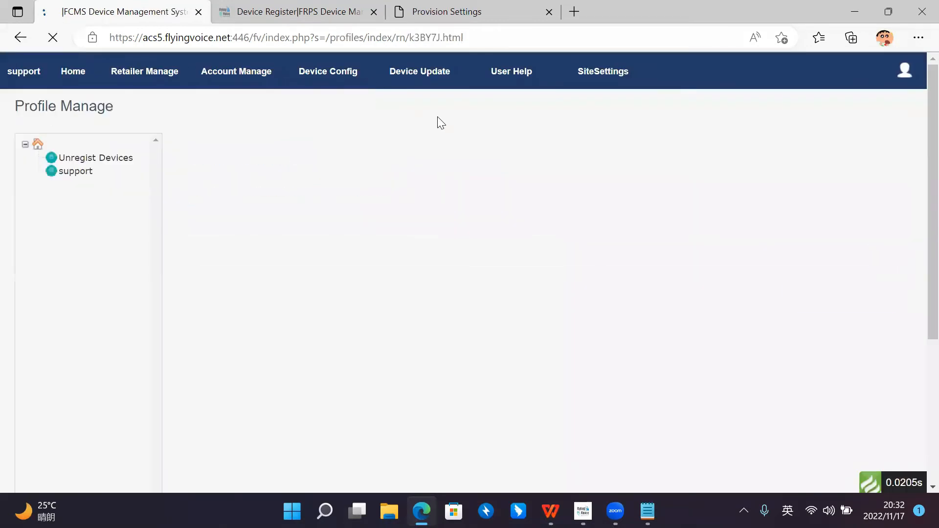
pyautogui.click(73, 171)
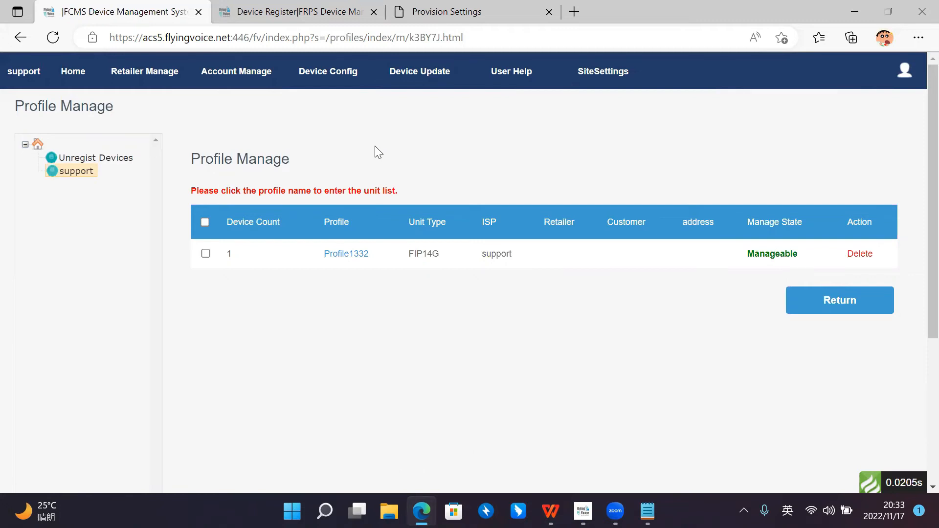
# Step: Look at how a firmware file is chosen for upload in firmware management and cancel without selecting one
pyautogui.moveTo(313, 73)
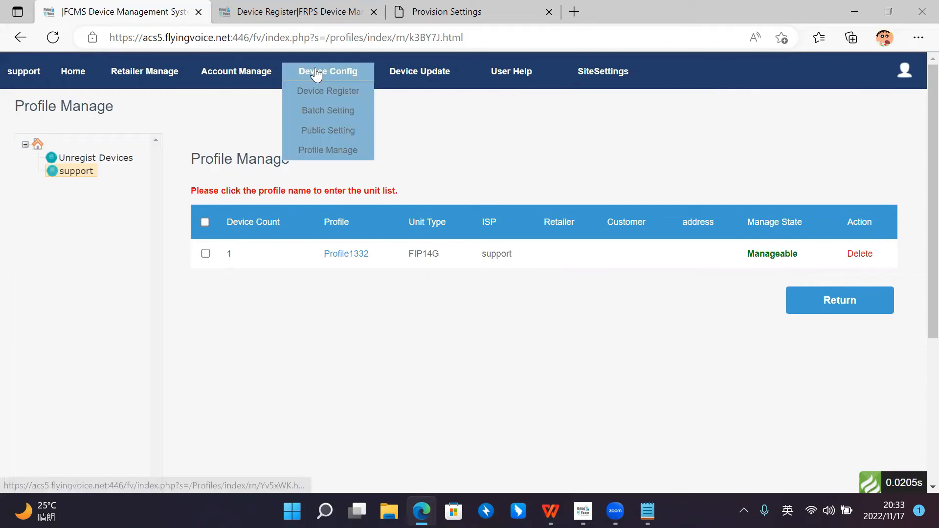
pyautogui.moveTo(419, 75)
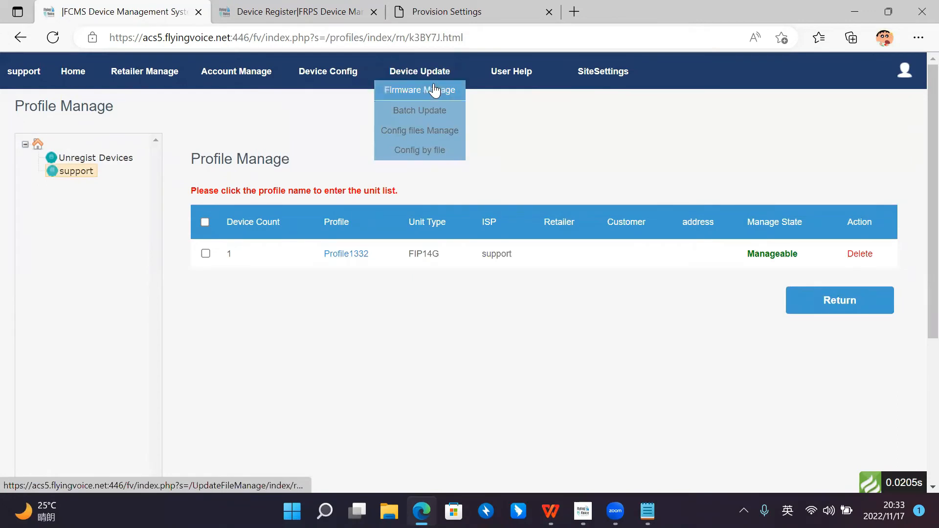
pyautogui.click(434, 90)
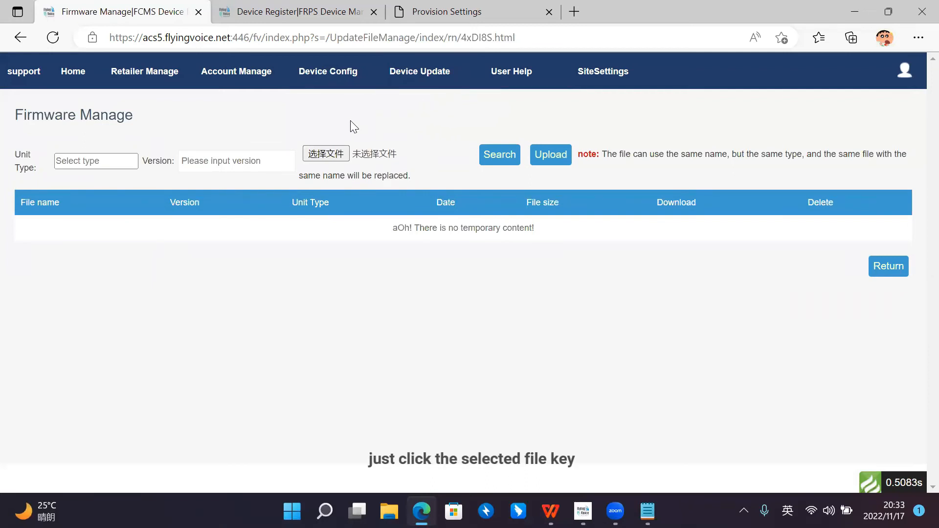
pyautogui.click(326, 153)
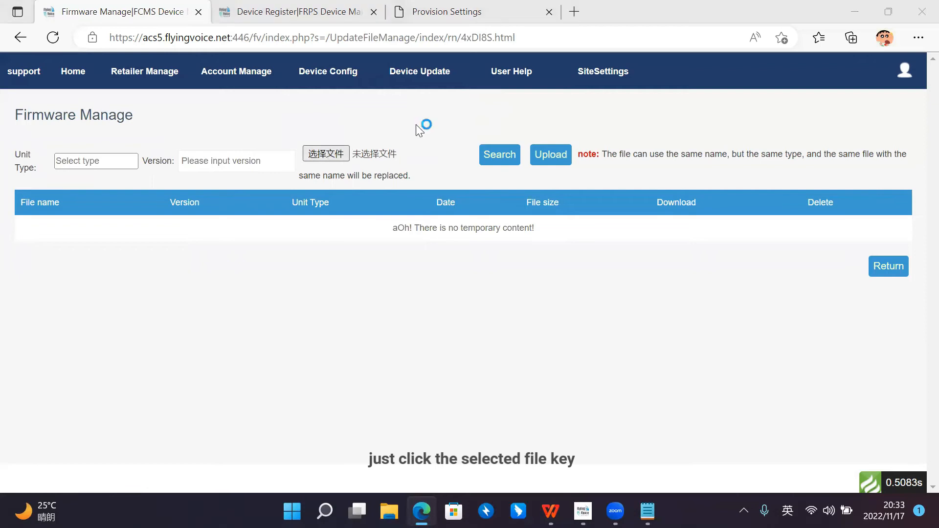
pyautogui.moveTo(452, 32); pyautogui.dragTo(453, 60)
pyautogui.click(513, 57)
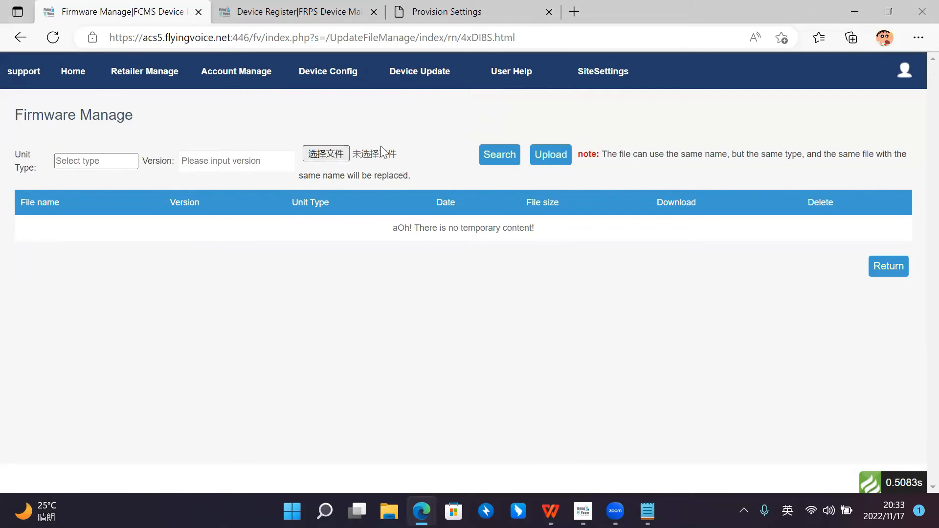
pyautogui.click(350, 153)
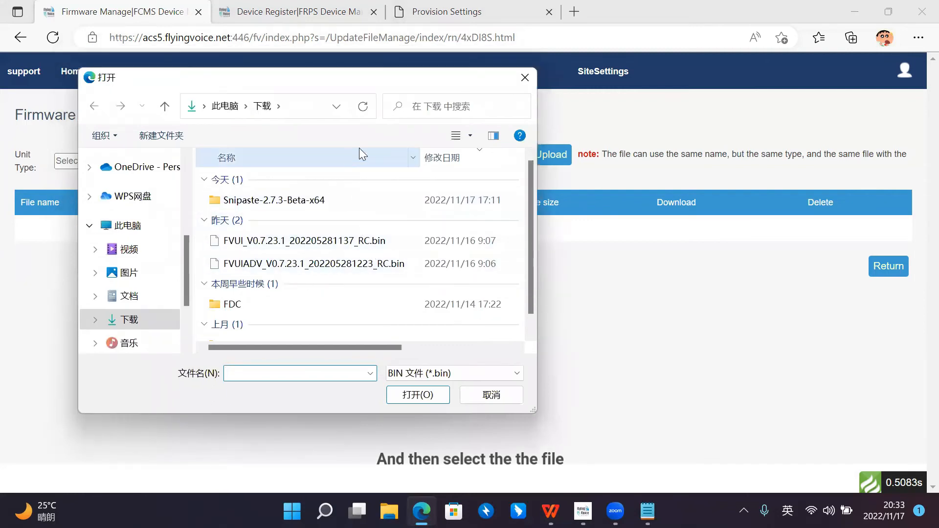
pyautogui.moveTo(354, 82); pyautogui.dragTo(359, 85)
pyautogui.click(532, 85)
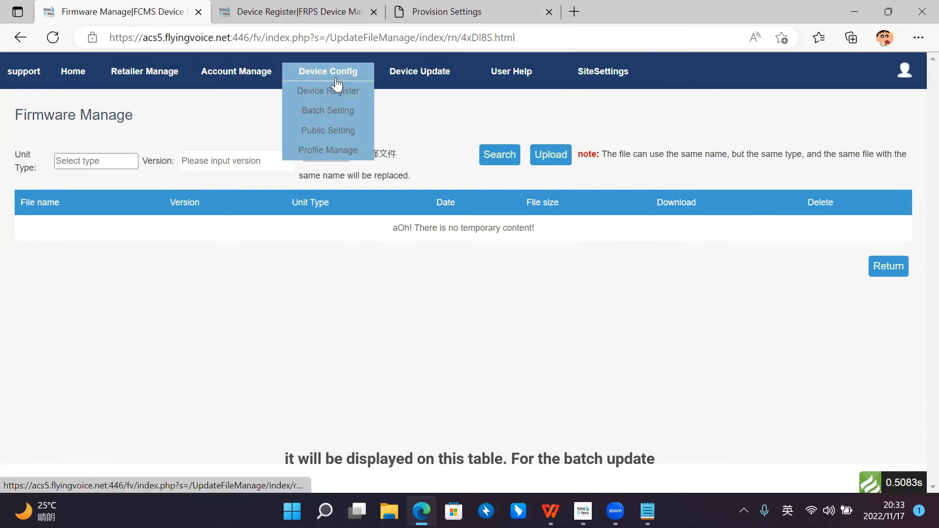
# Step: Examine the firmware choices in the batch update options for profile 1332 and close them without configuring
pyautogui.moveTo(420, 73)
pyautogui.click(452, 112)
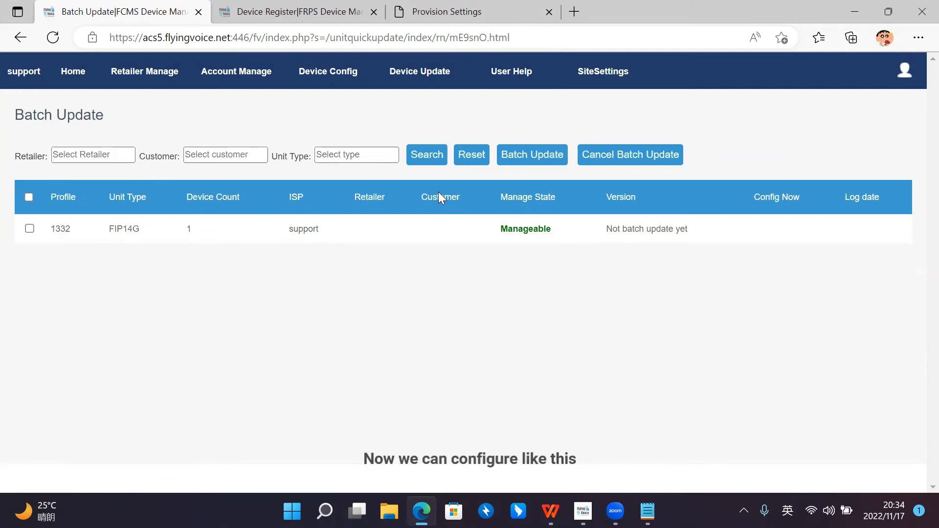
pyautogui.click(30, 228)
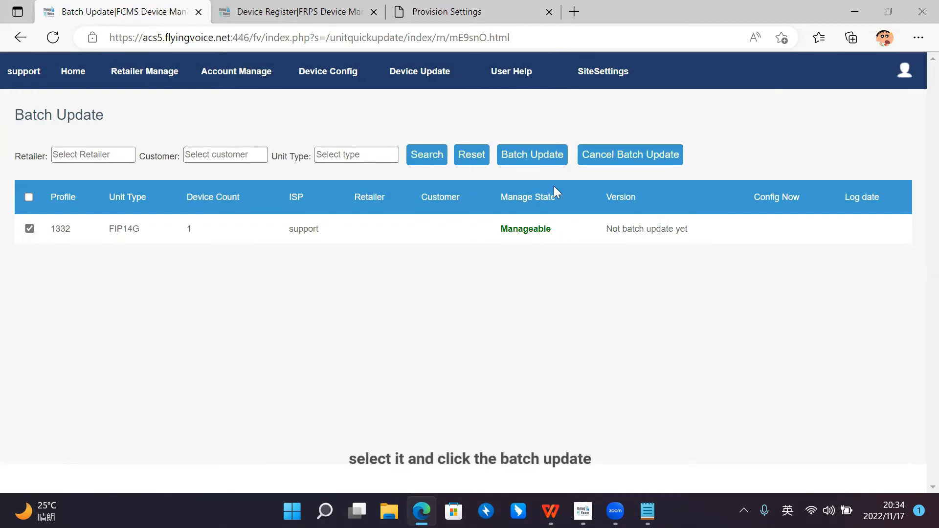
pyautogui.click(550, 162)
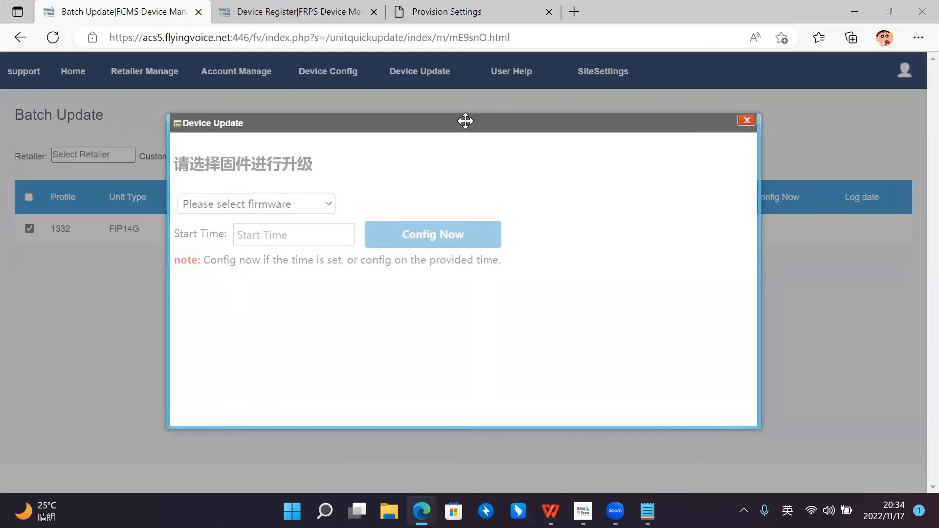
pyautogui.click(327, 200)
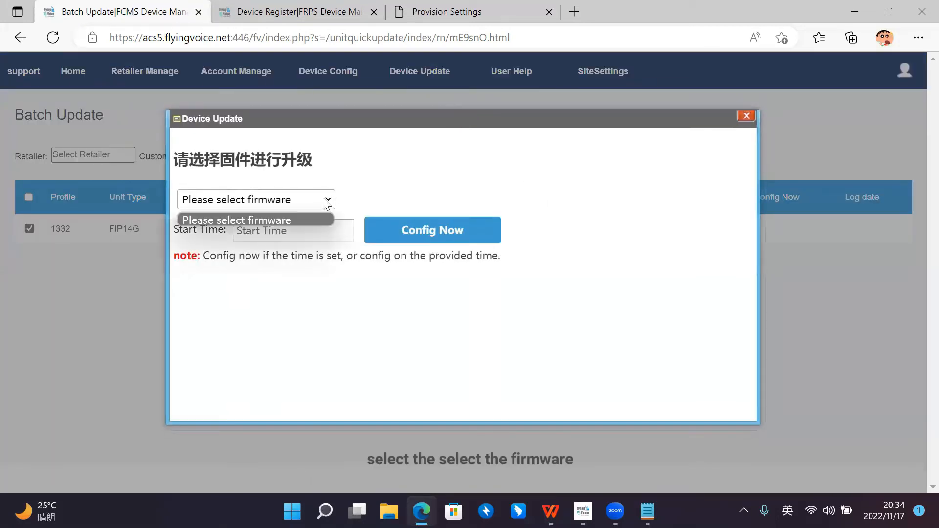
pyautogui.click(371, 171)
pyautogui.click(320, 201)
pyautogui.click(322, 199)
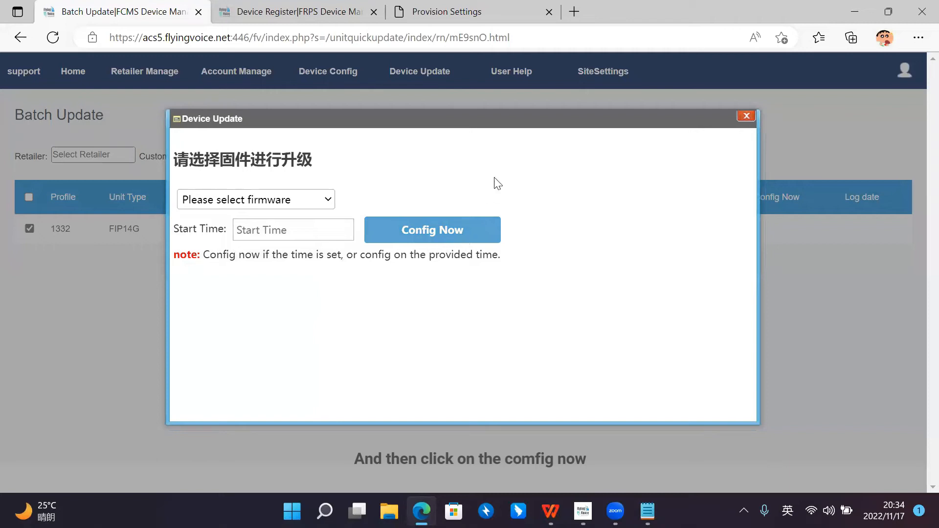
pyautogui.click(745, 120)
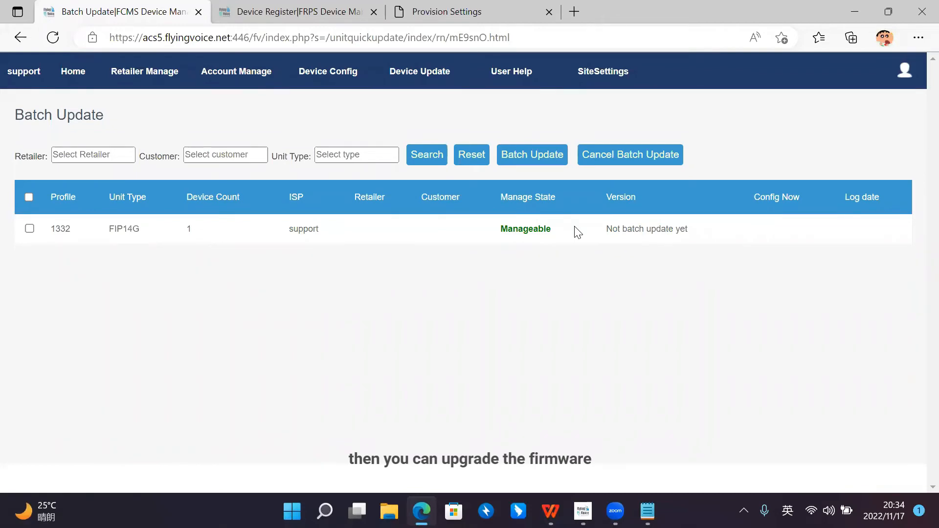
# Step: Look at config files management and the Config by file options for profile 1332, then close them without configuring
pyautogui.moveTo(438, 74)
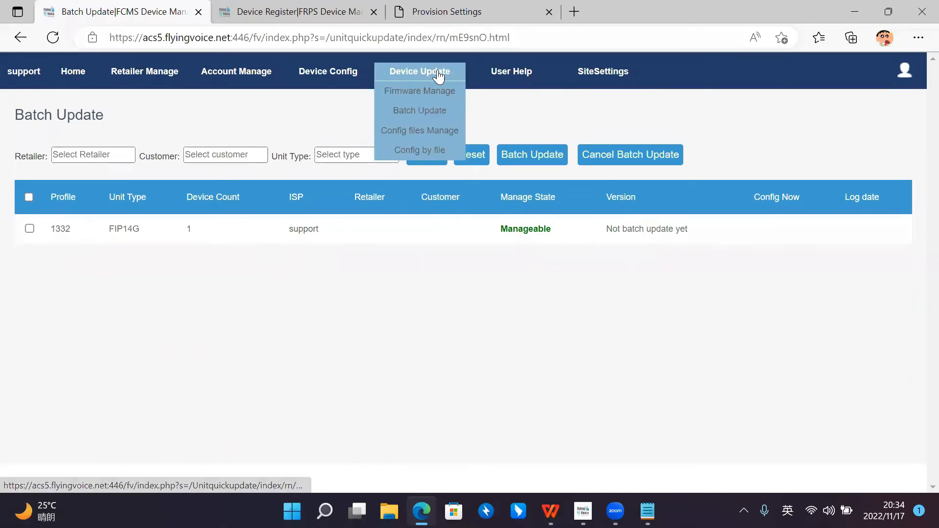
pyautogui.click(436, 130)
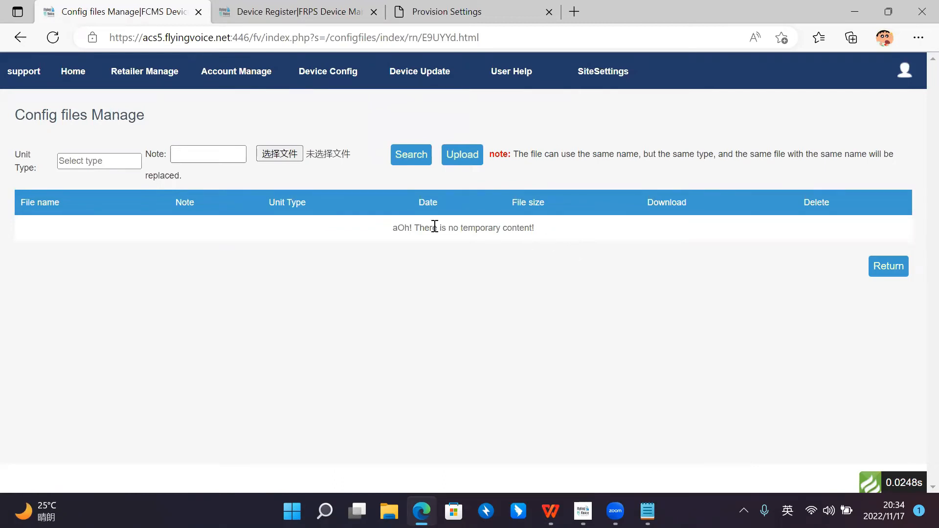
pyautogui.moveTo(420, 77)
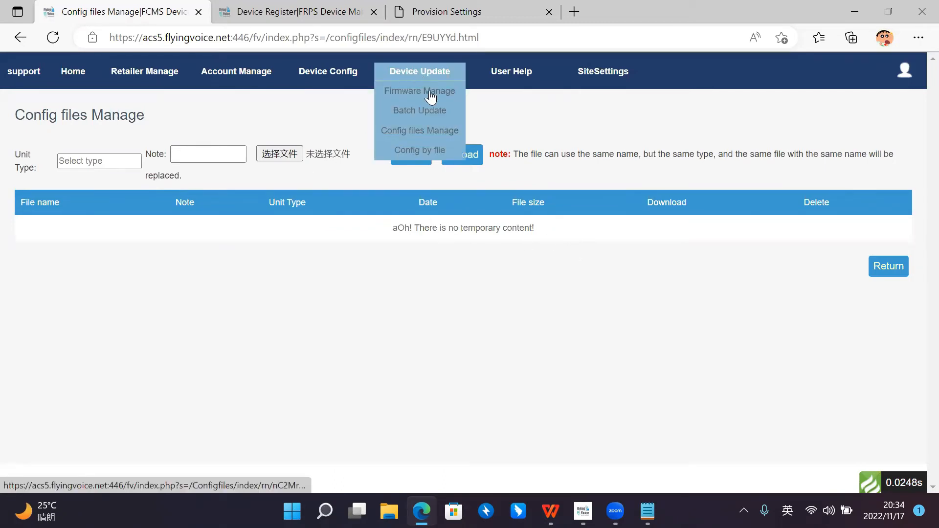
pyautogui.click(433, 149)
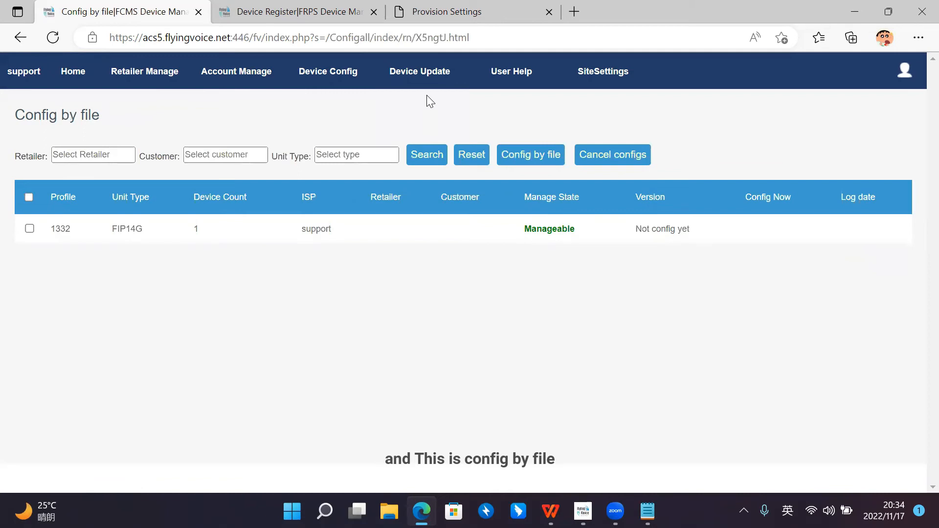
pyautogui.click(29, 229)
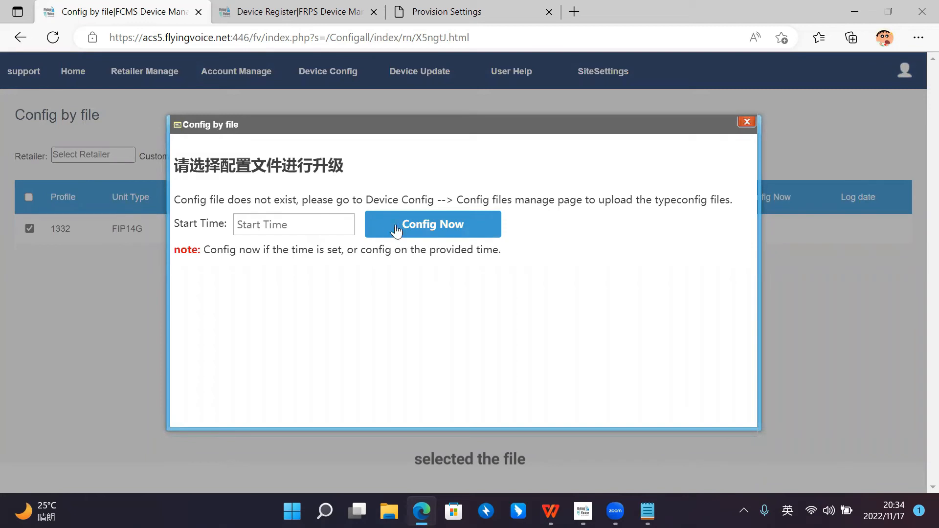
pyautogui.click(331, 219)
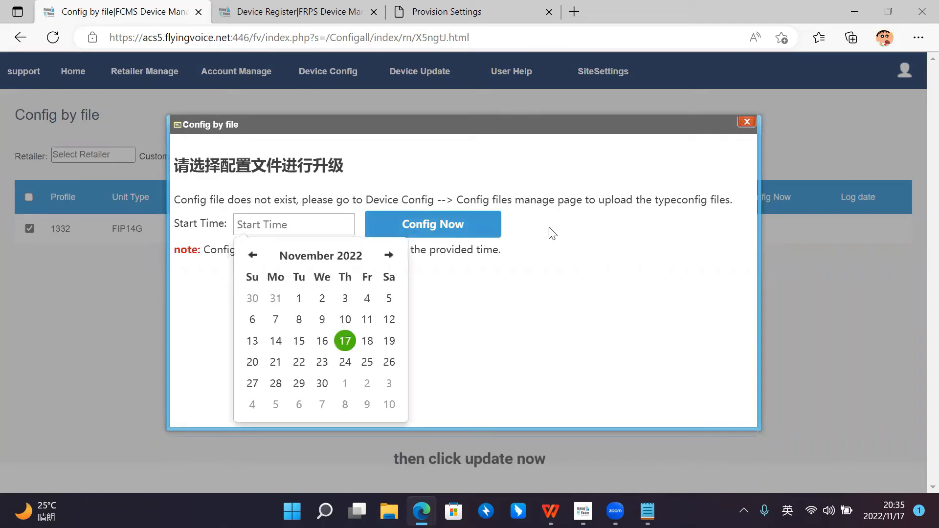
pyautogui.click(519, 226)
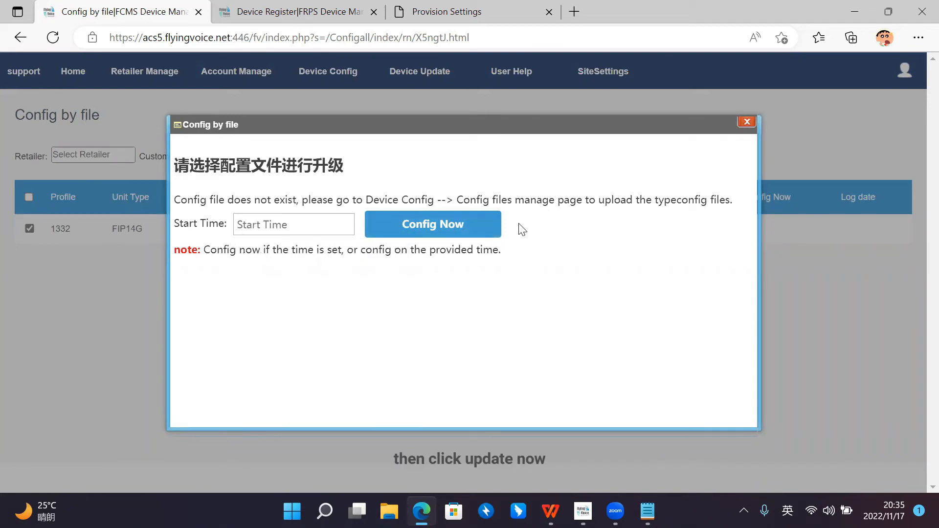
pyautogui.click(748, 123)
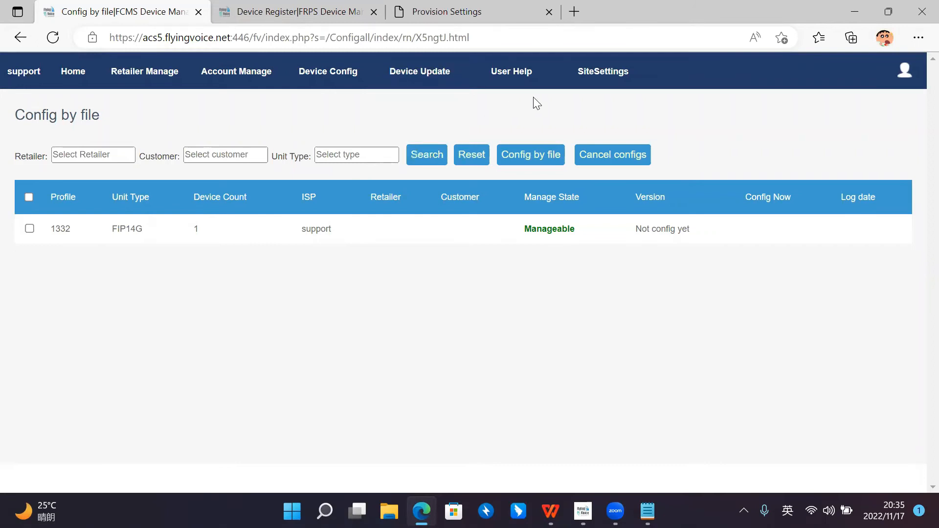
# Step: Examine the language, theme and timezone choices in the site preference settings and return without confirming
pyautogui.click(504, 78)
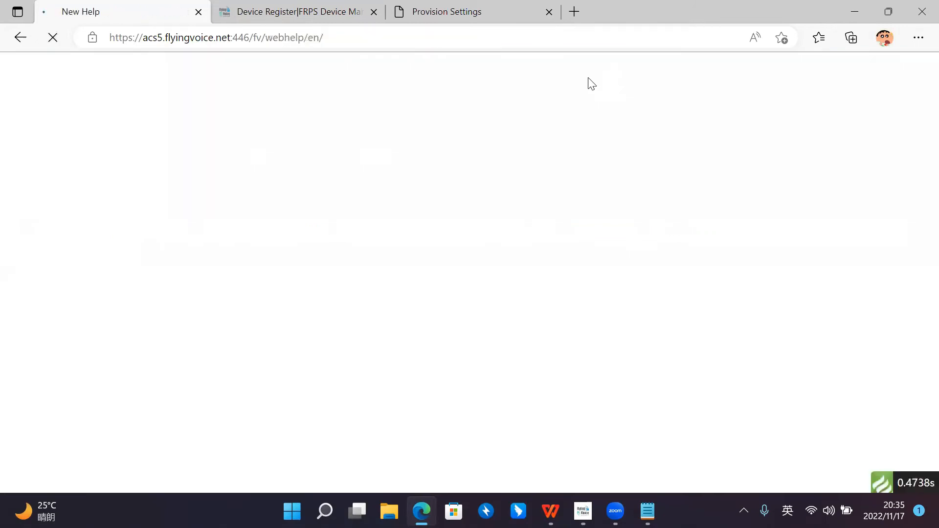
pyautogui.click(588, 75)
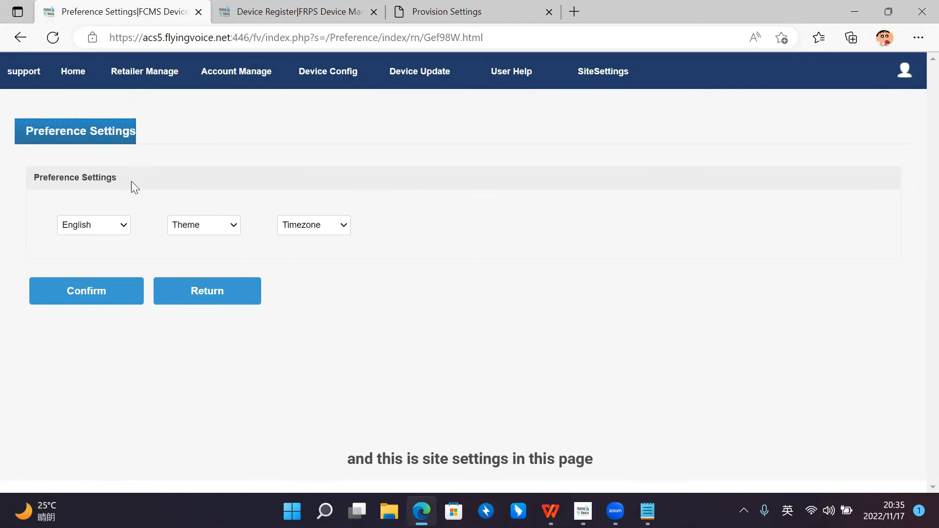
pyautogui.click(126, 225)
pyautogui.click(127, 225)
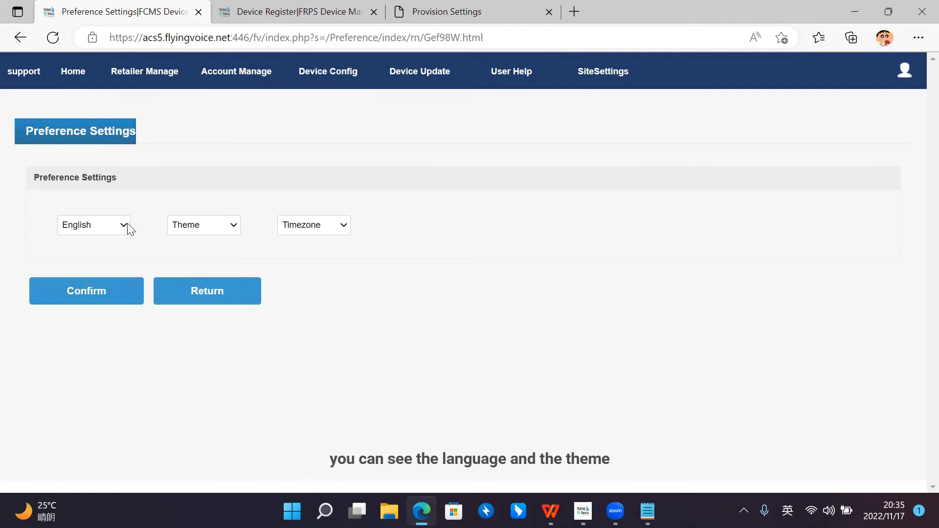
pyautogui.click(234, 226)
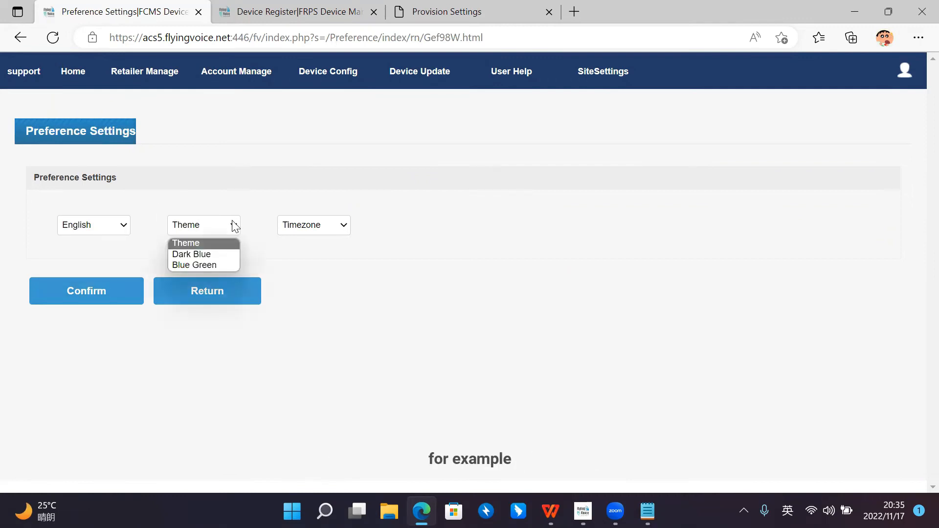
pyautogui.click(234, 225)
pyautogui.click(233, 225)
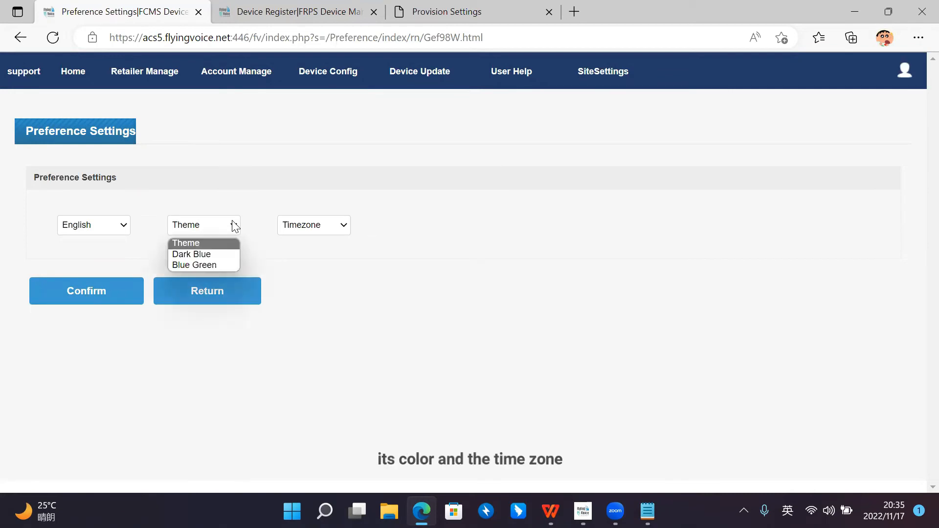
pyautogui.click(233, 225)
pyautogui.click(345, 224)
pyautogui.click(345, 226)
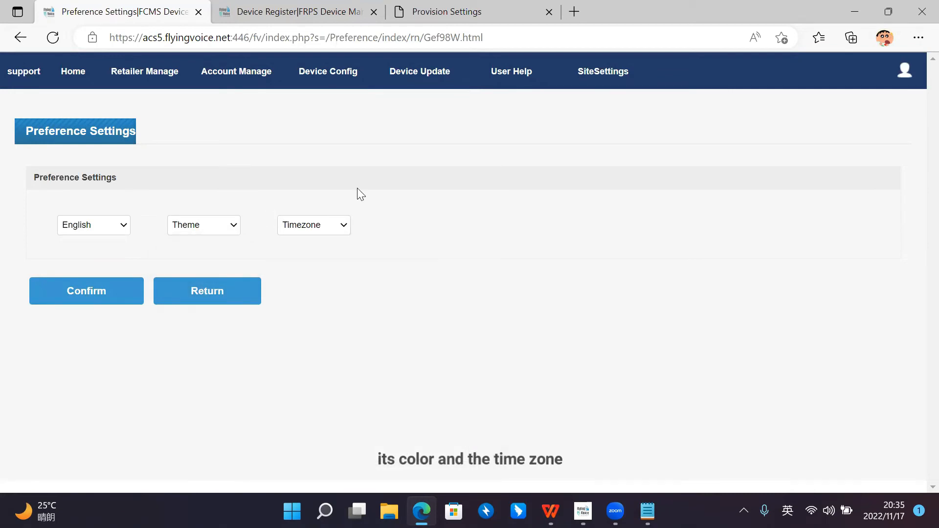
pyautogui.click(216, 295)
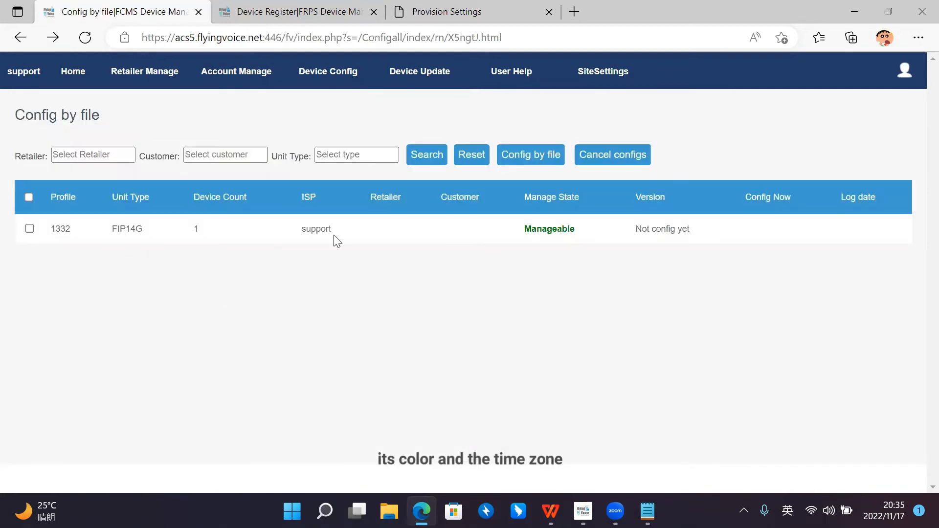
# Step: Refresh the FRPS device register to check the redirect status of the FIP14G phone
pyautogui.moveTo(256, 77)
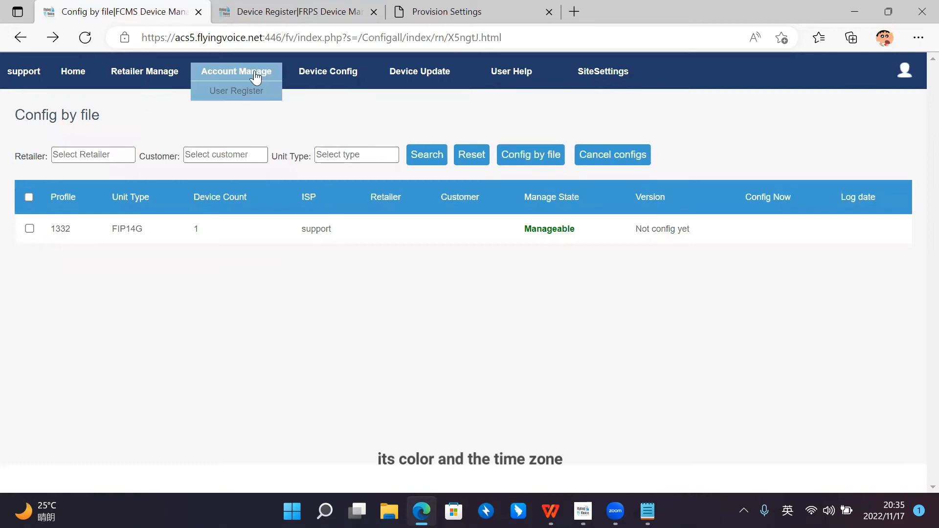
pyautogui.click(296, 13)
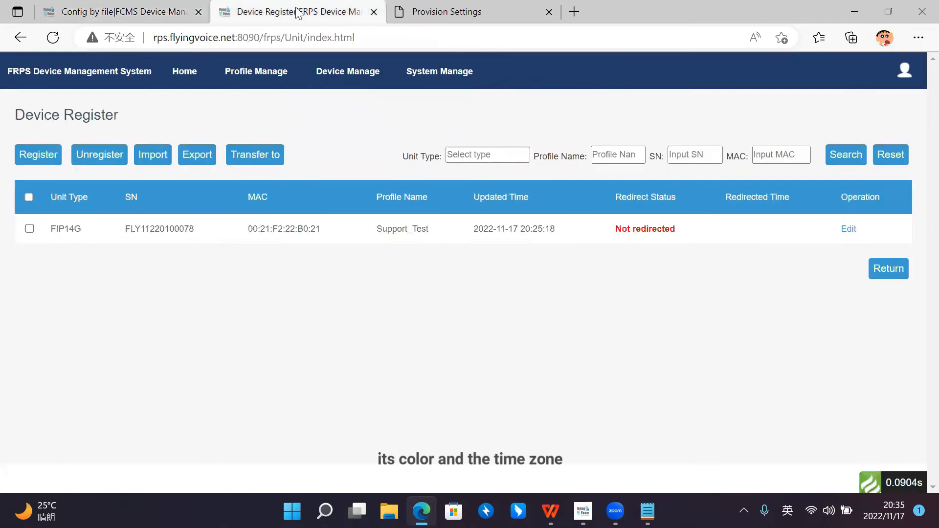
pyautogui.click(52, 38)
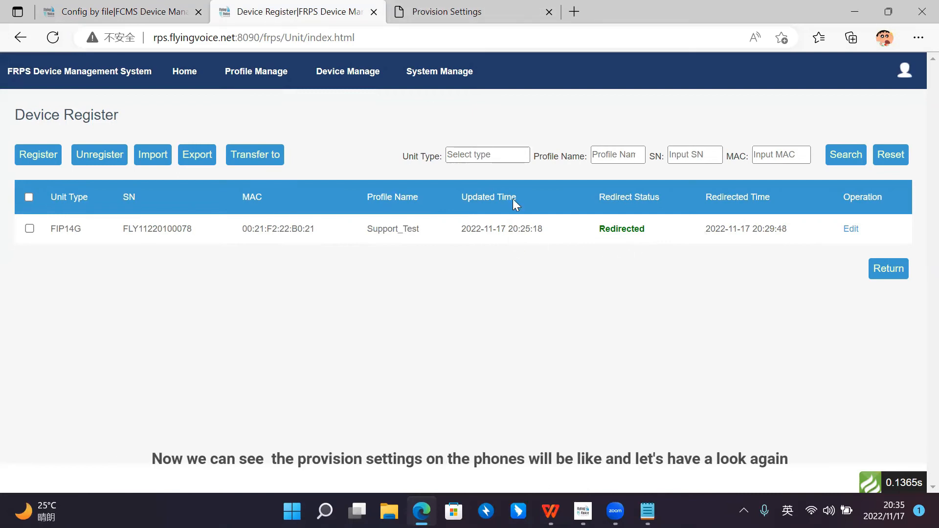
# Step: Reload the FIP14G phone's web interface and log in again with the administrator username and password
pyautogui.click(455, 16)
pyautogui.scroll(3, 437, 188)
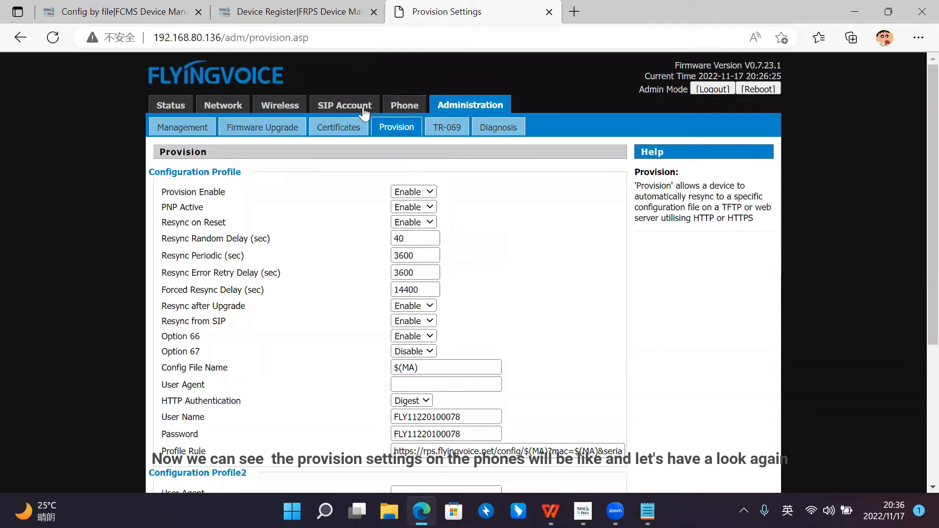
pyautogui.click(58, 40)
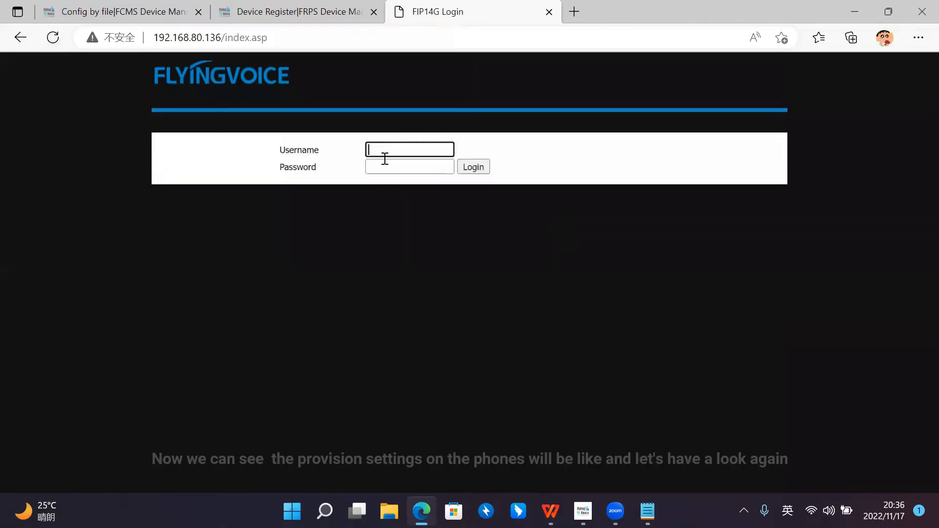
pyautogui.write('admin')
pyautogui.press('Tab')
pyautogui.write('admi')
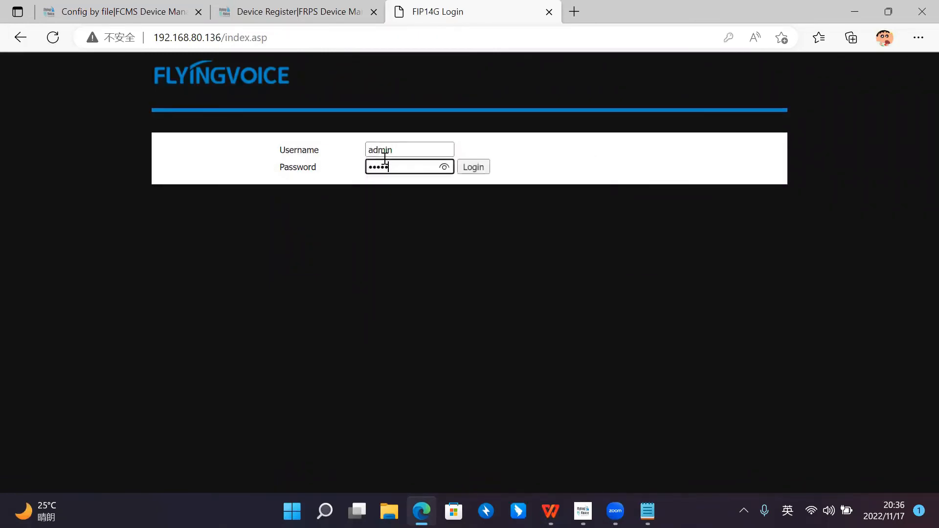
pyautogui.write('n')
pyautogui.press('Return')
# Step: Examine the profile rules in the phone's provision settings
pyautogui.click(458, 106)
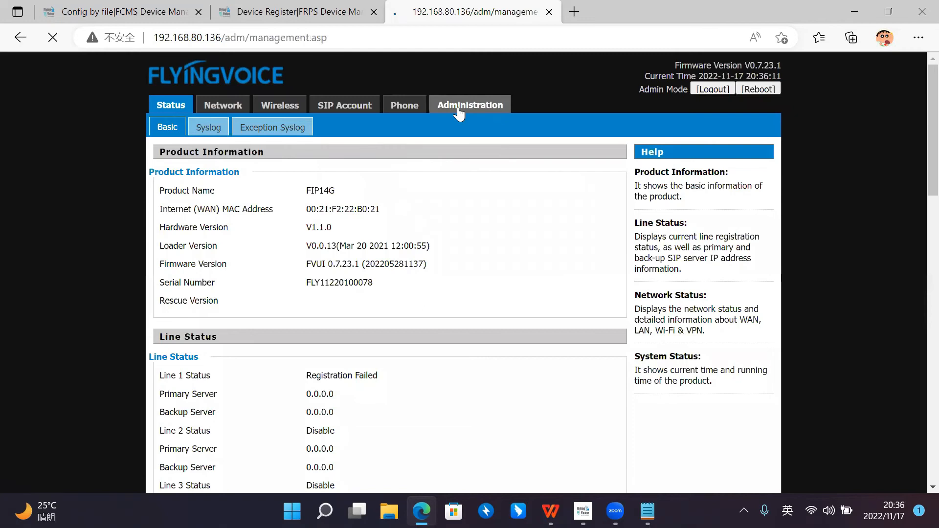
pyautogui.click(395, 128)
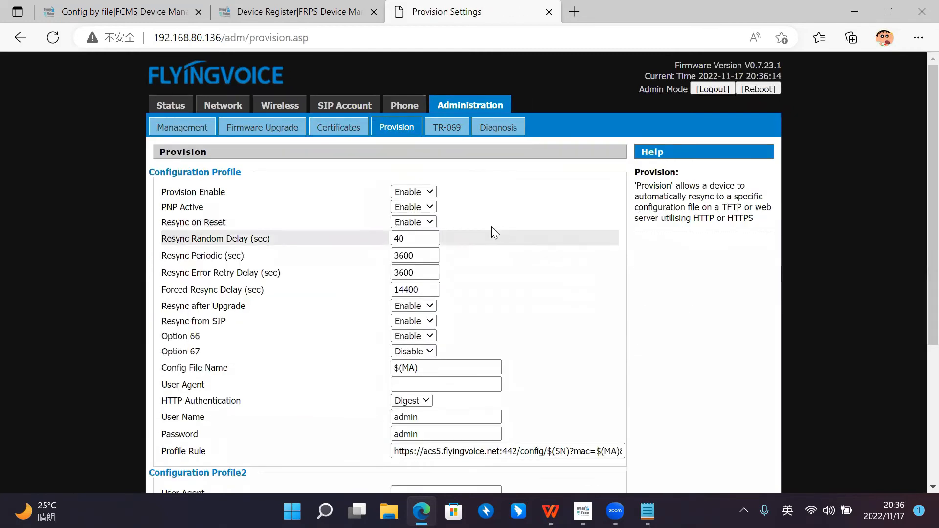
pyautogui.scroll(-3, 494, 234)
pyautogui.scroll(2, 562, 237)
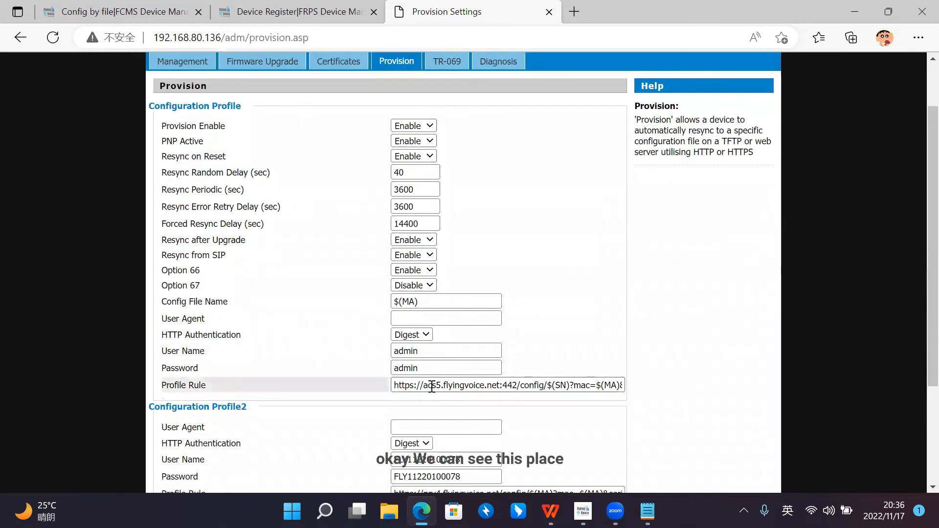
pyautogui.scroll(-2, 432, 387)
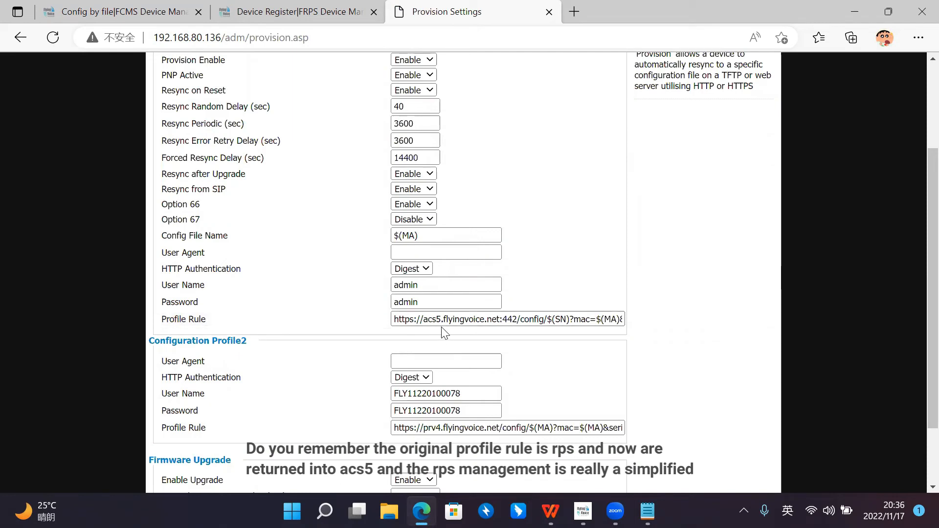
pyautogui.scroll(3, 444, 332)
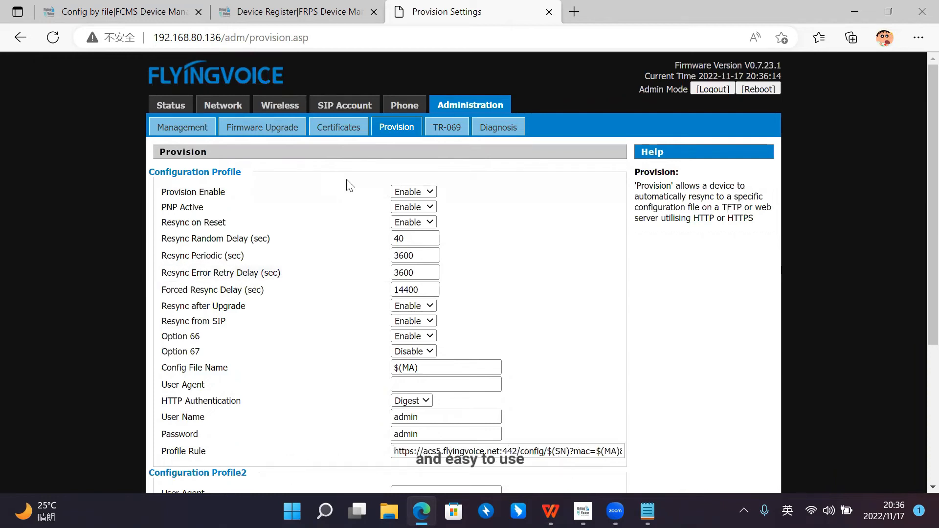
pyautogui.scroll(-1, 347, 183)
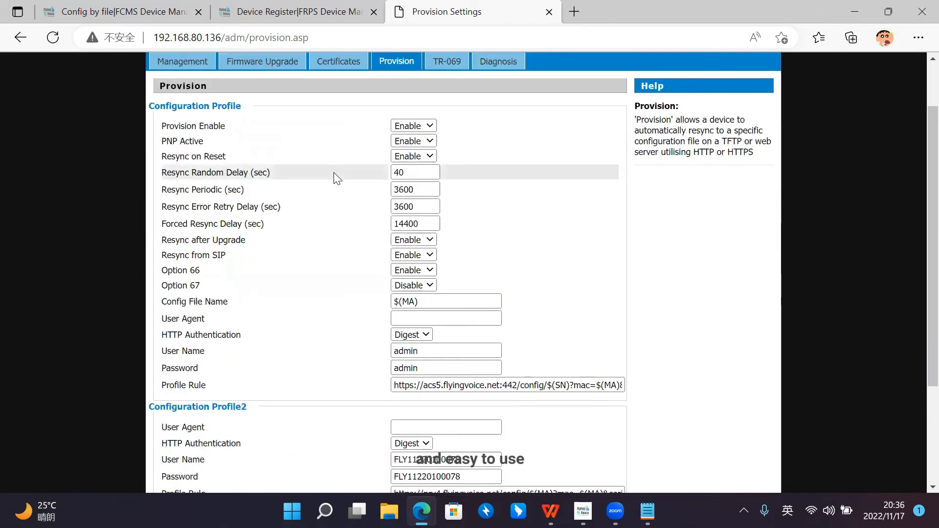
# Step: View the status of the FIP14G phone on the FCMS home page
pyautogui.click(284, 6)
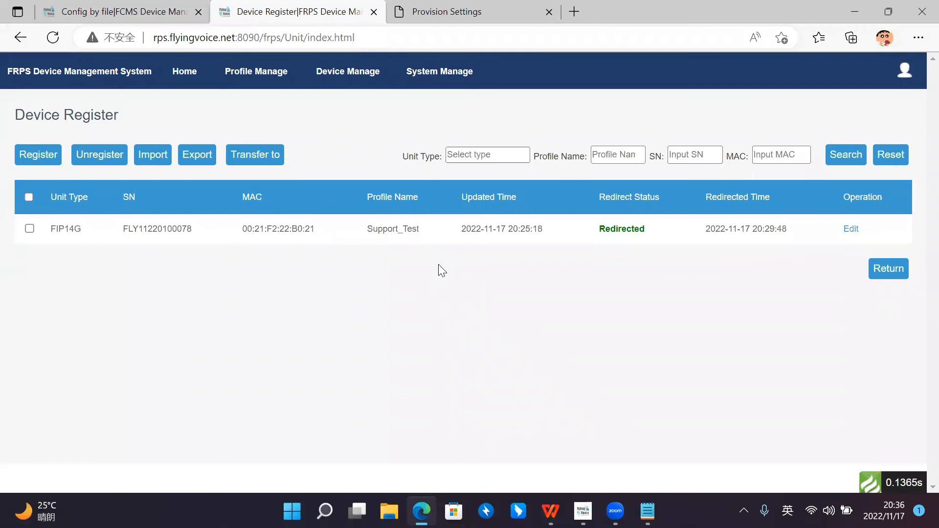
pyautogui.click(457, 15)
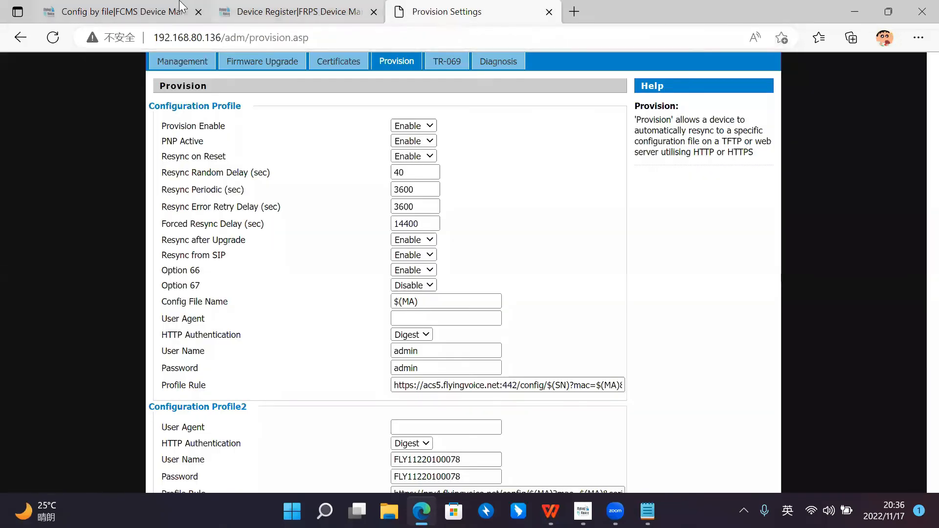
pyautogui.click(179, 8)
pyautogui.click(73, 73)
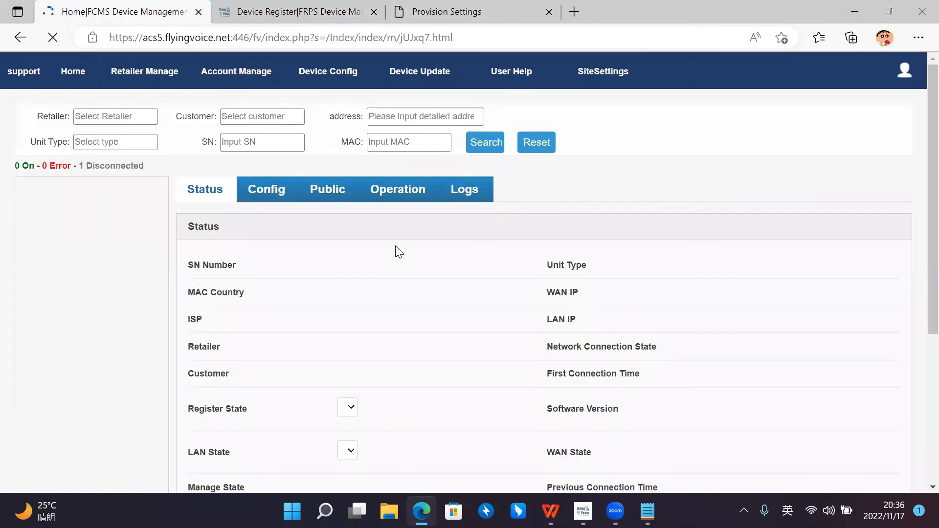
pyautogui.click(270, 142)
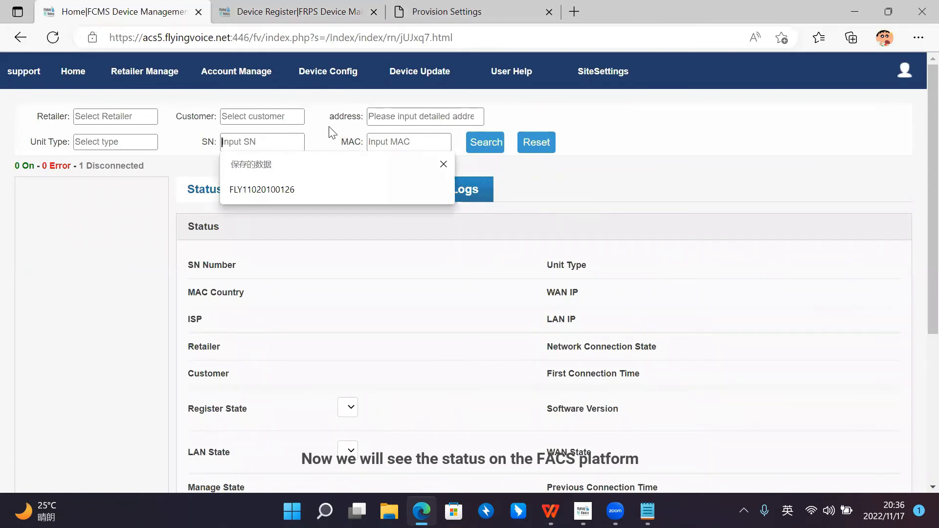
pyautogui.click(102, 195)
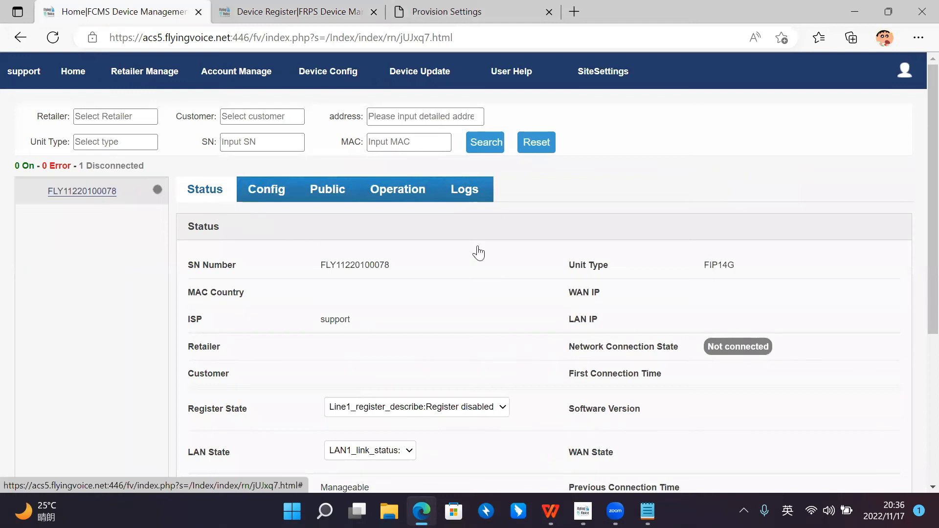
# Step: Try to establish a network management connection to the FIP14G phone from its FCMS operations
pyautogui.click(411, 194)
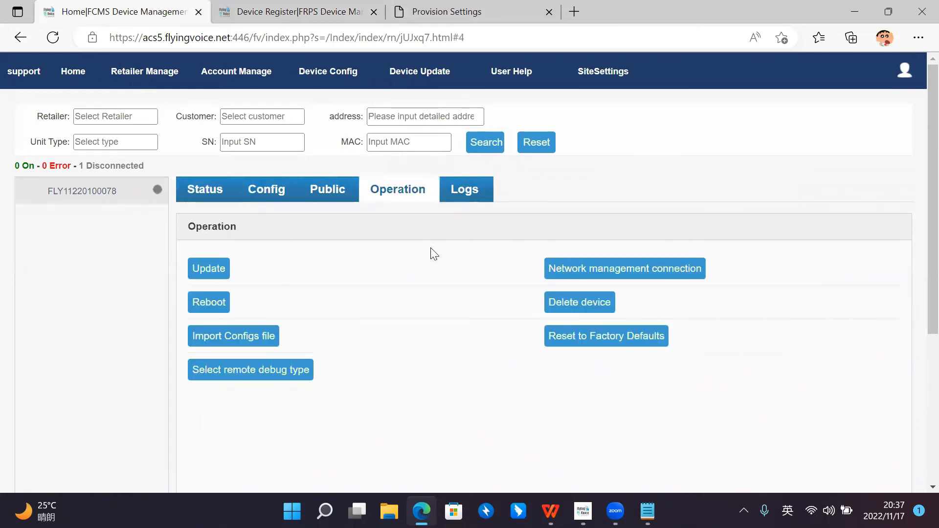
pyautogui.click(577, 268)
pyautogui.click(540, 119)
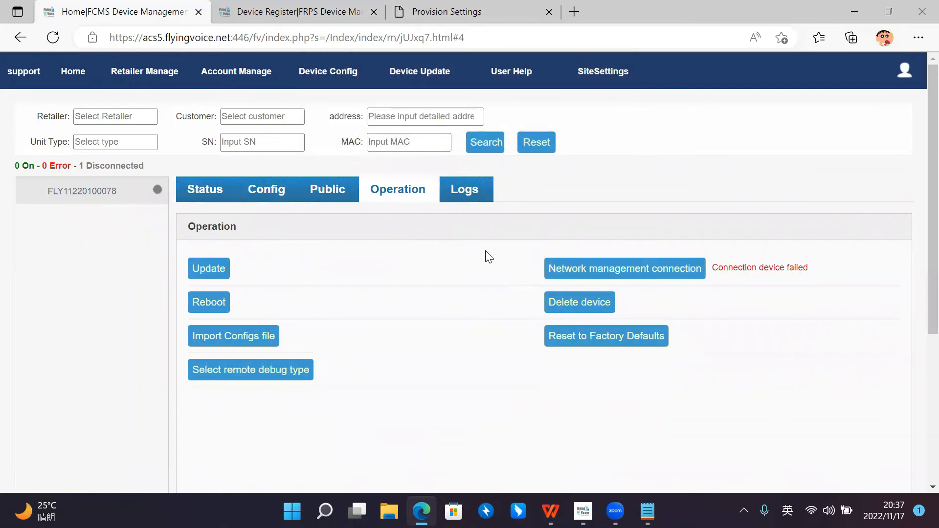
pyautogui.scroll(-1, 543, 260)
pyautogui.scroll(1, 463, 237)
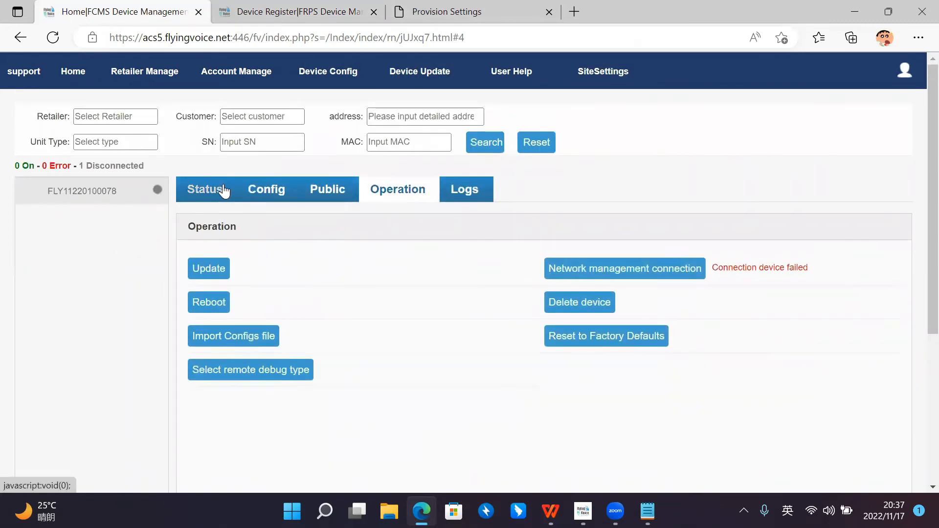
# Step: Recheck the provision settings in the phone's own web interface
pyautogui.click(449, 12)
pyautogui.scroll(1, 504, 165)
pyautogui.scroll(-1, 513, 166)
pyautogui.scroll(1, 656, 118)
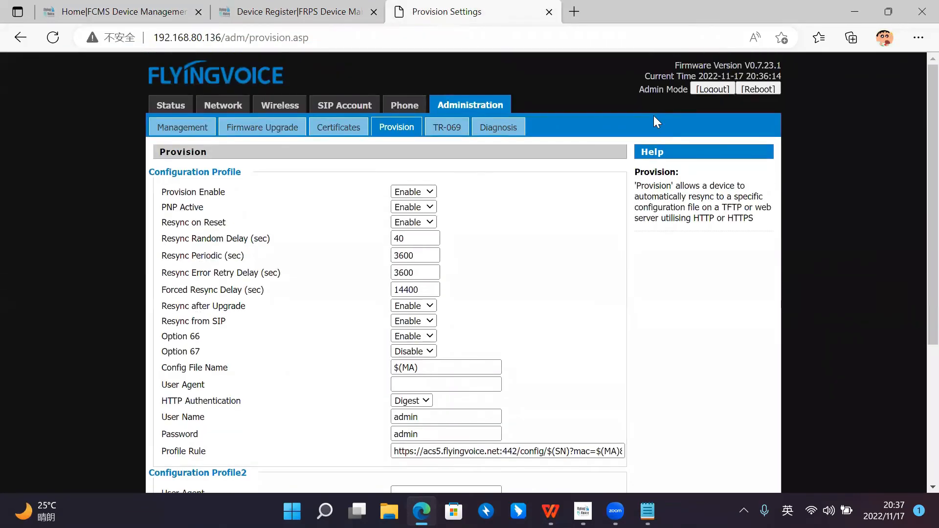
# Step: Reboot the phone from its web interface and log back in with the username admin and the account password
pyautogui.click(753, 88)
pyautogui.click(544, 120)
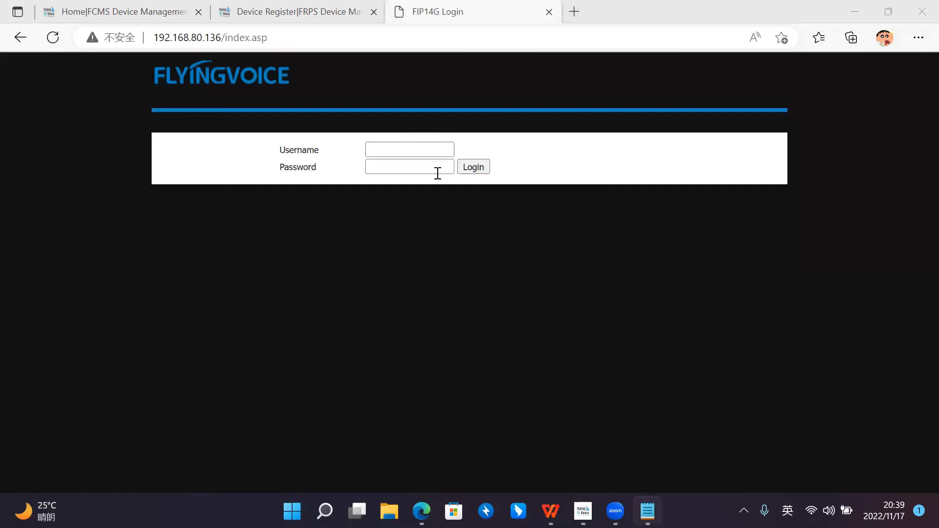
pyautogui.click(425, 152)
pyautogui.write('admin')
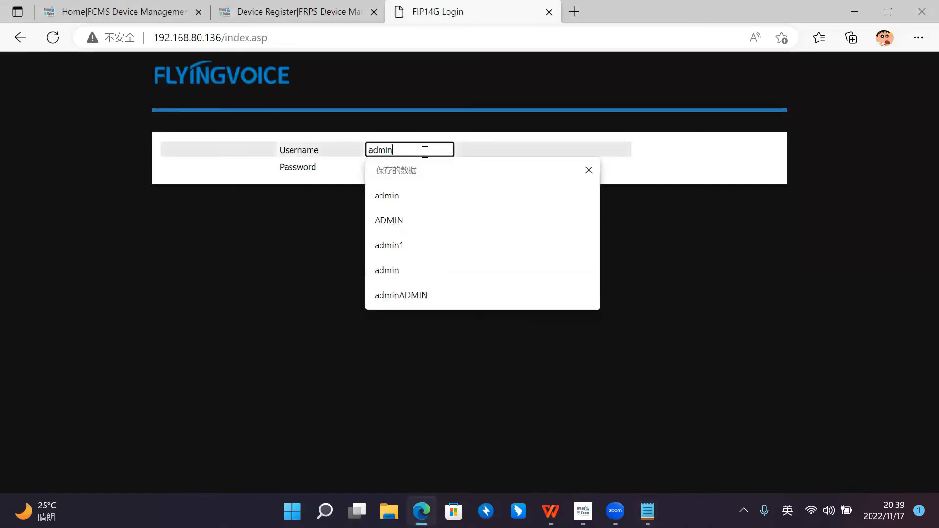
pyautogui.press('Tab')
pyautogui.write('ad')
pyautogui.press('Return')
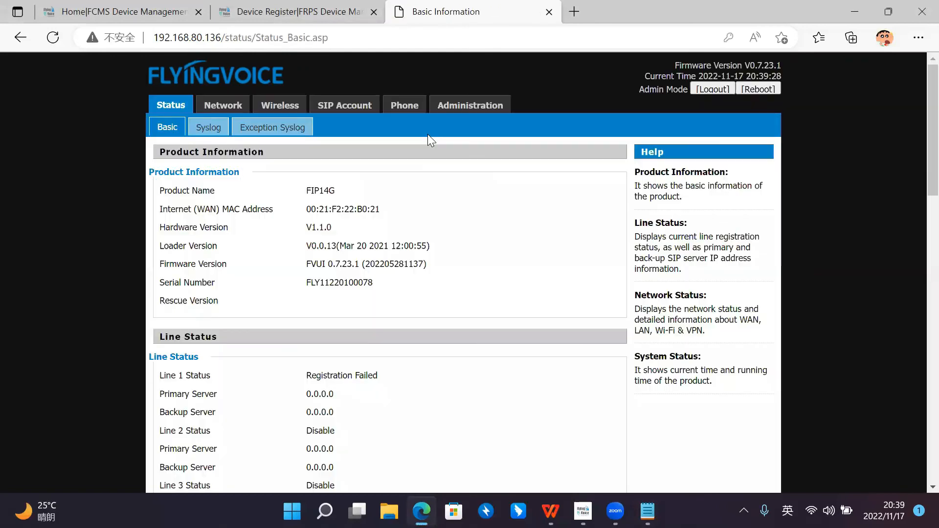
# Step: Recheck the phone's redirect status in FRPS, then reload the FCMS home page and review the phone's entry there
pyautogui.click(323, 12)
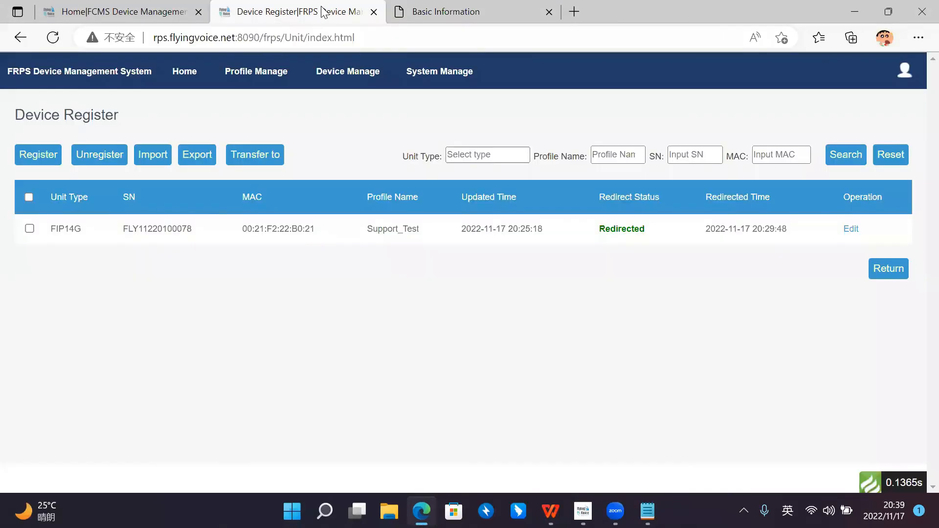
pyautogui.click(137, 14)
pyautogui.click(53, 37)
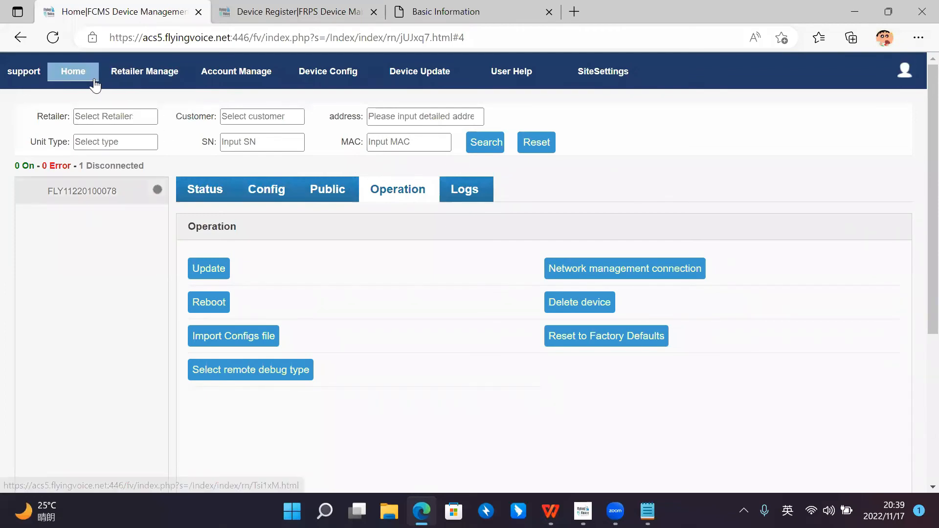
pyautogui.click(105, 193)
pyautogui.scroll(-1, 263, 166)
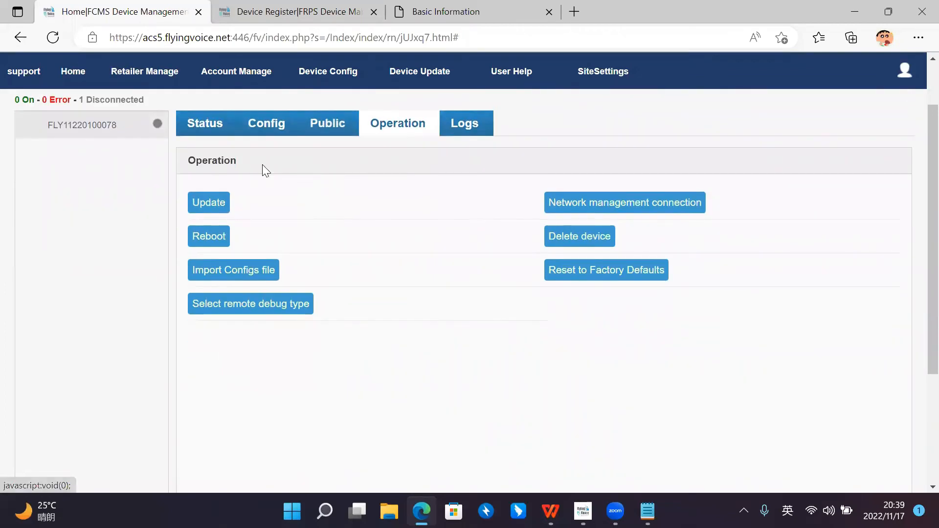
pyautogui.scroll(1, 513, 98)
# Step: Examine the most recent provisioning entries in the phone's own syslog
pyautogui.click(325, 9)
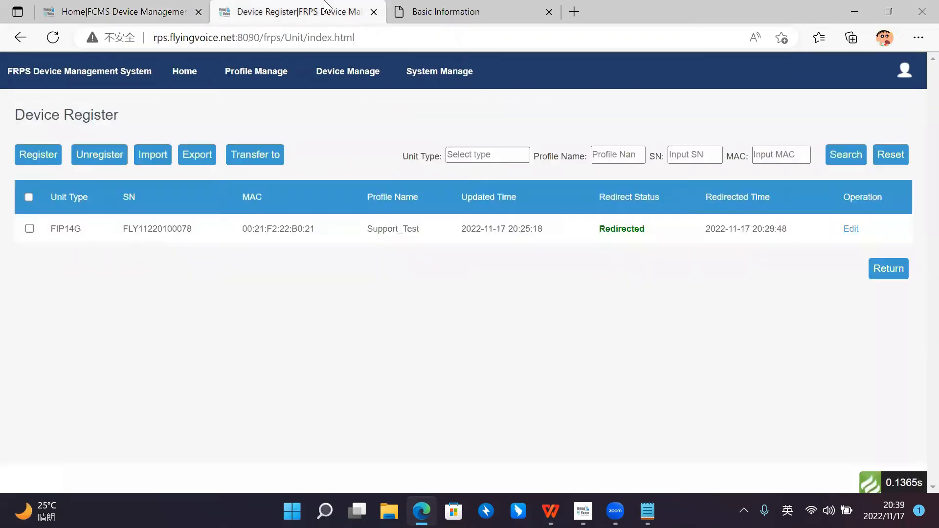
pyautogui.click(425, 10)
pyautogui.click(208, 128)
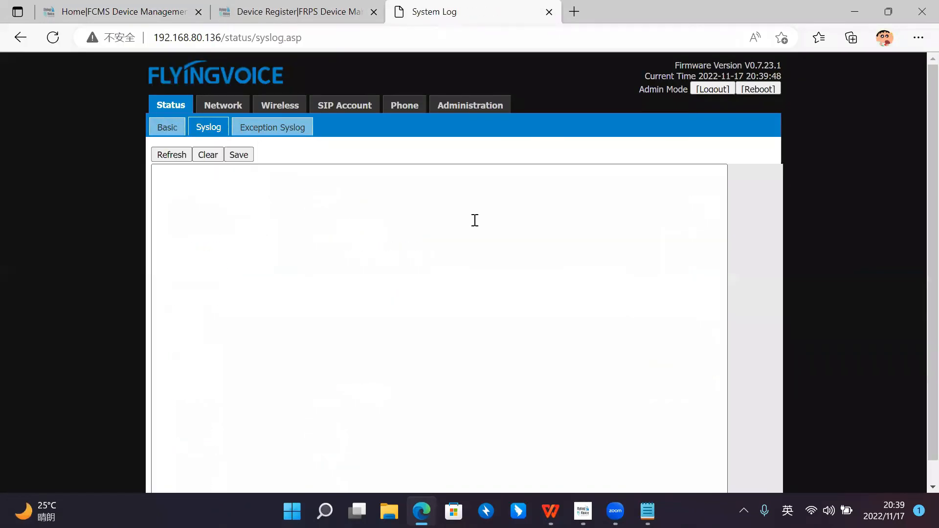
pyautogui.scroll(-2, 475, 220)
pyautogui.moveTo(721, 190); pyautogui.dragTo(720, 471)
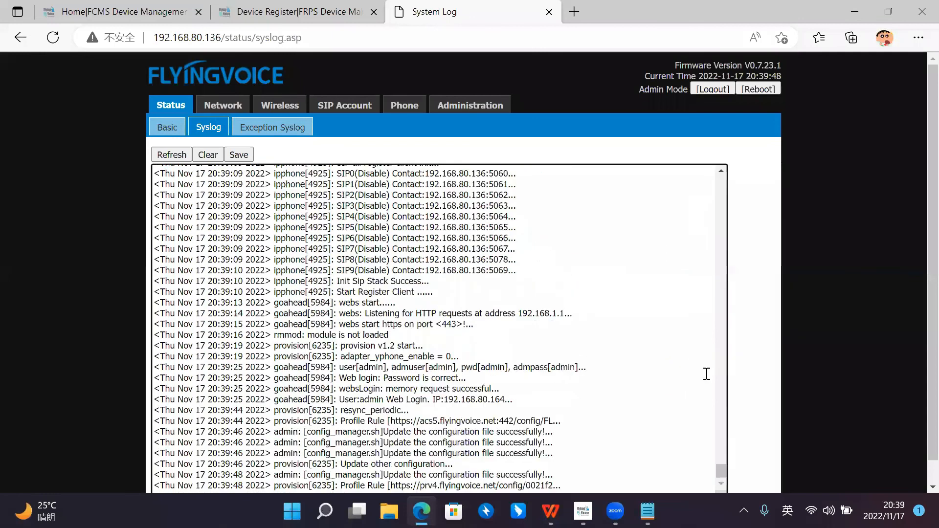
pyautogui.scroll(-1, 792, 347)
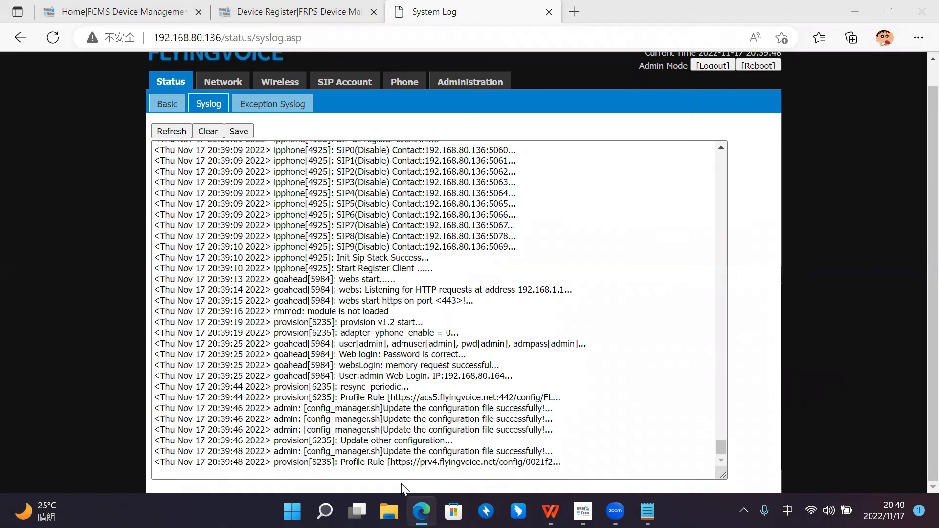
# Step: Refresh the FCMS home page and show the status of the phone listed under Error devices
pyautogui.click(105, 11)
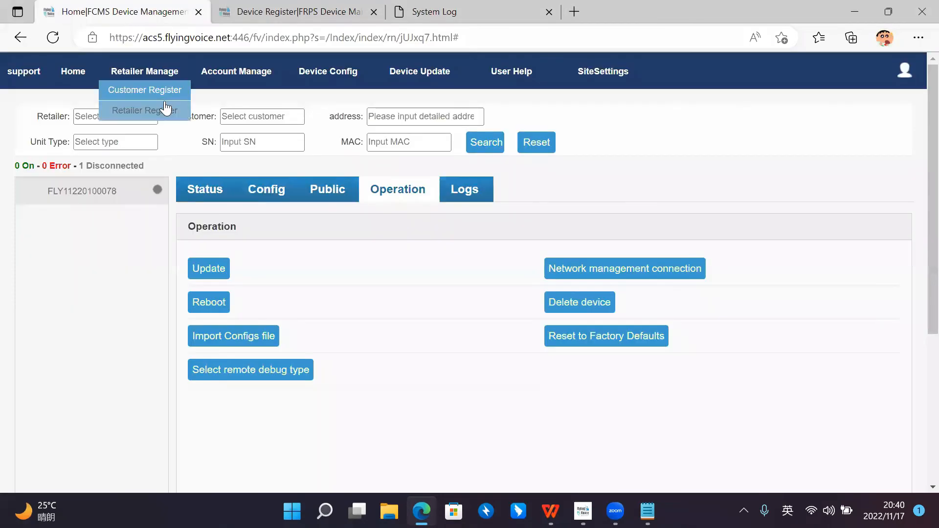
pyautogui.click(318, 10)
pyautogui.click(174, 10)
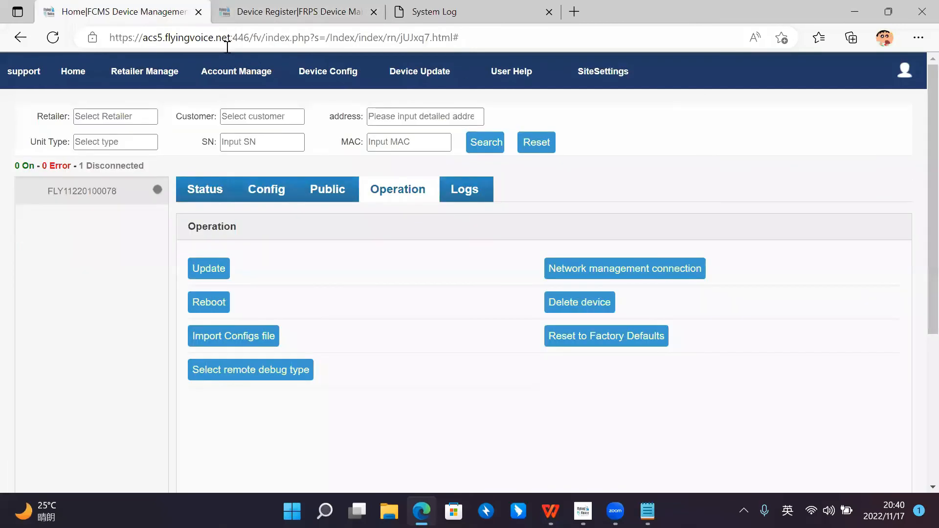
pyautogui.click(232, 192)
pyautogui.click(52, 36)
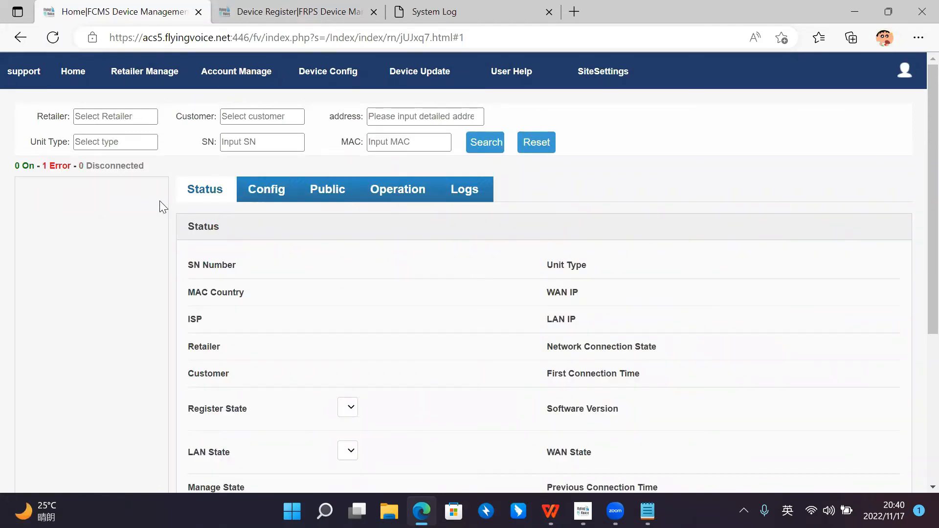
pyautogui.click(57, 167)
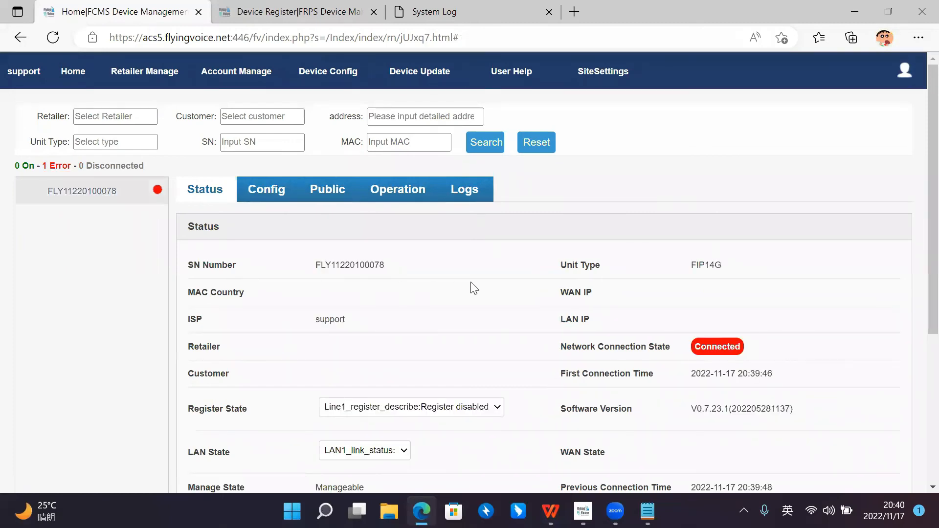
# Step: Examine the phone's network connection state and the register state of its lines in the FCMS status details
pyautogui.scroll(-1, 474, 288)
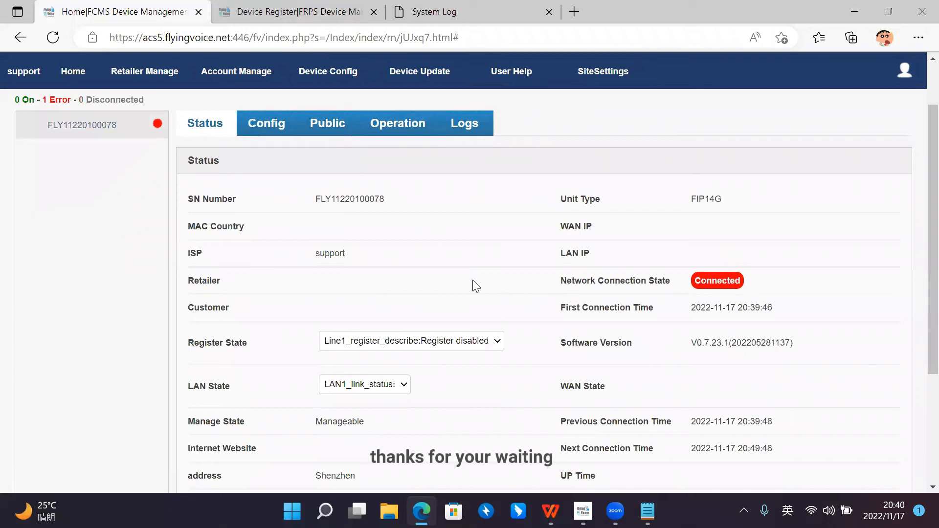
pyautogui.scroll(1, 493, 274)
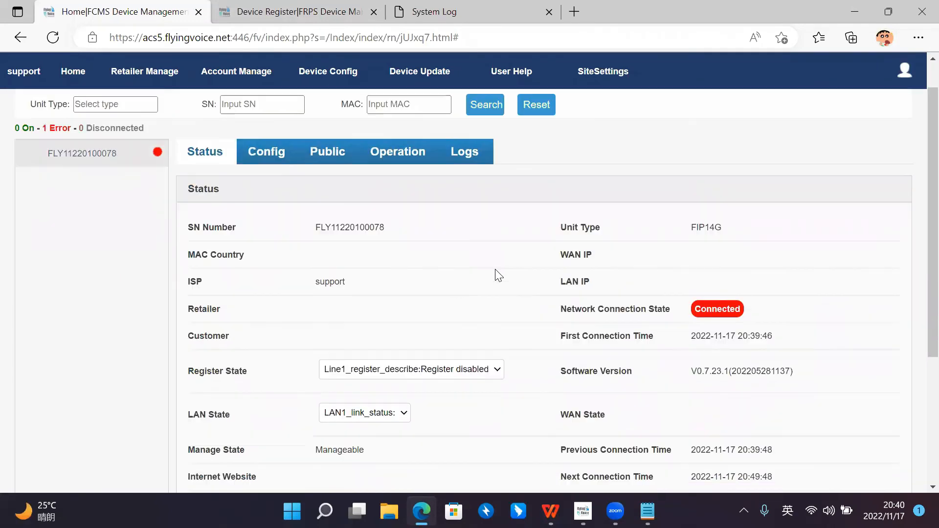
pyautogui.scroll(-1, 503, 264)
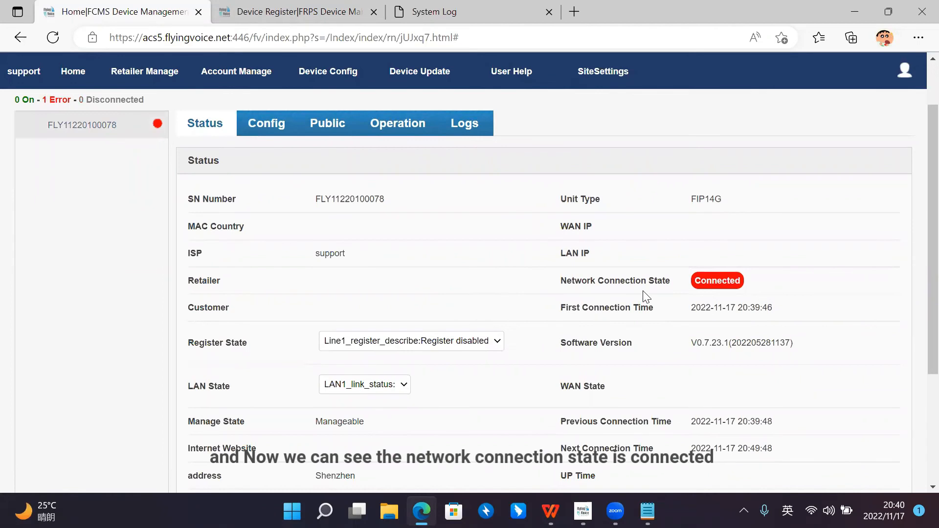
pyautogui.scroll(1, 719, 293)
pyautogui.scroll(-1, 713, 283)
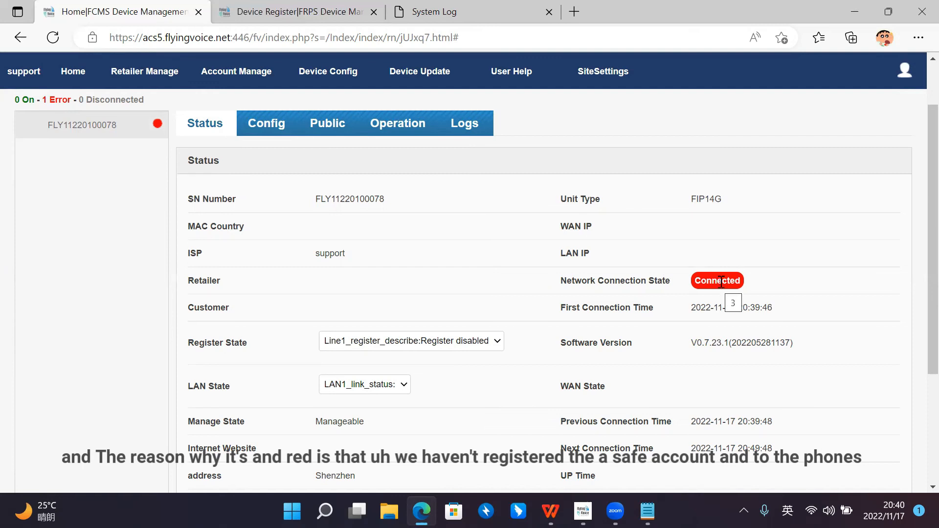
pyautogui.scroll(-1, 539, 269)
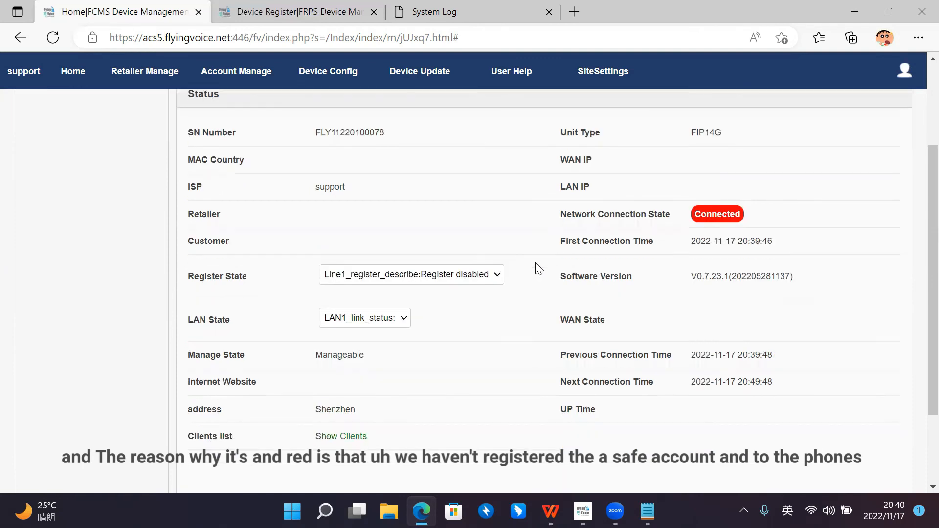
pyautogui.click(496, 276)
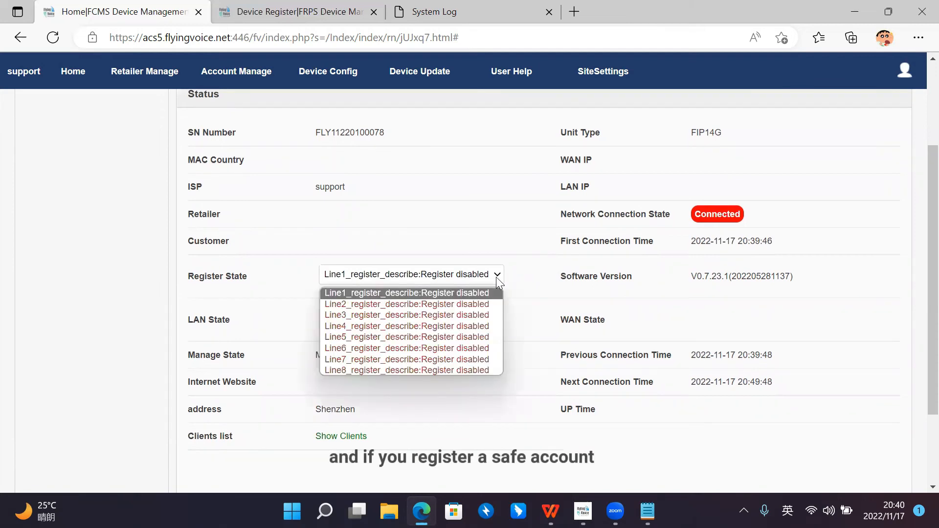
pyautogui.click(496, 276)
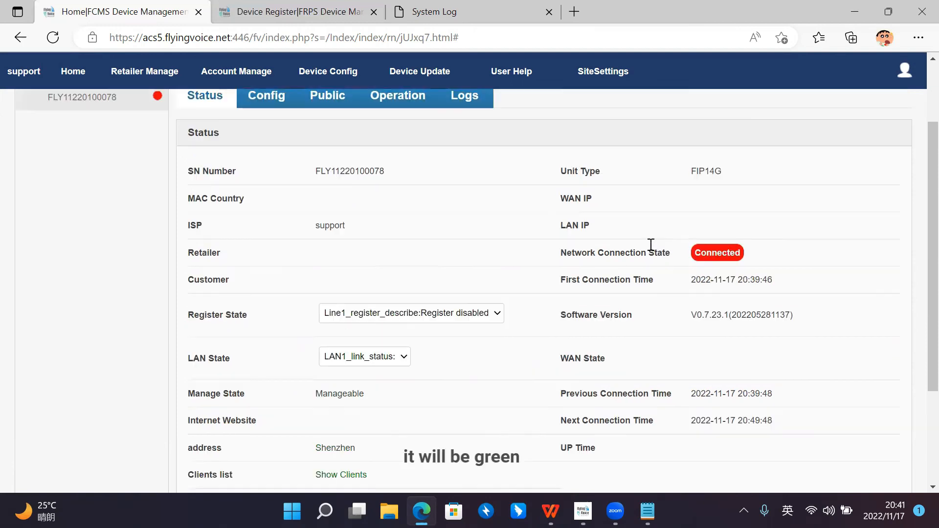
pyautogui.scroll(2, 649, 245)
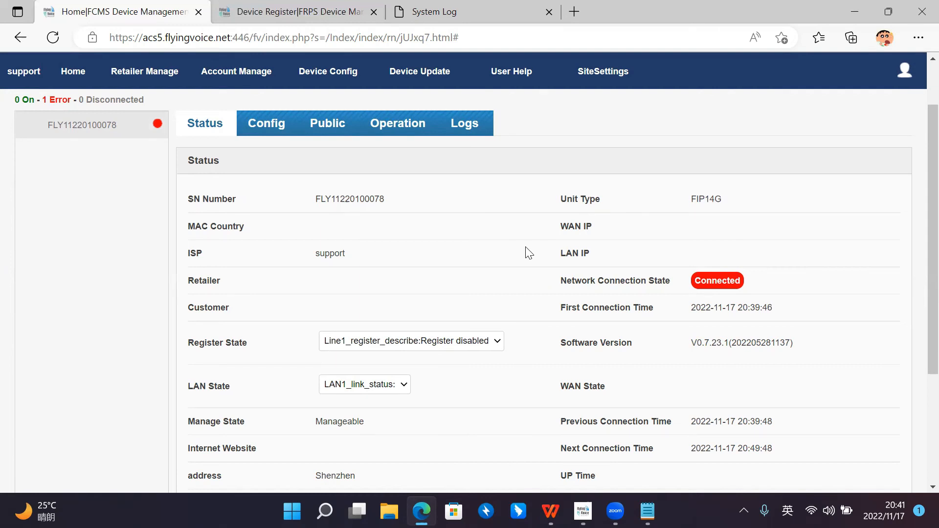
pyautogui.scroll(2, 524, 251)
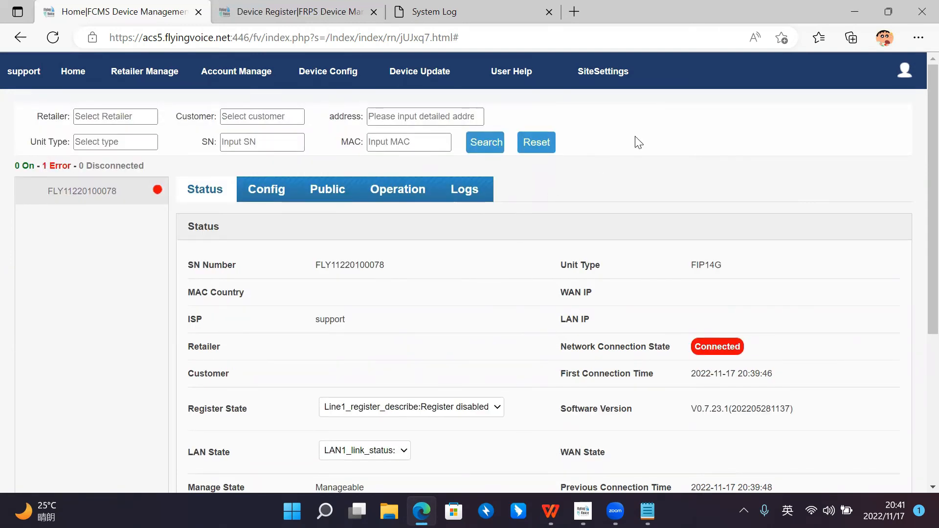
# Step: Switch to the FDC application on the desktop, close it and launch it again
pyautogui.click(856, 9)
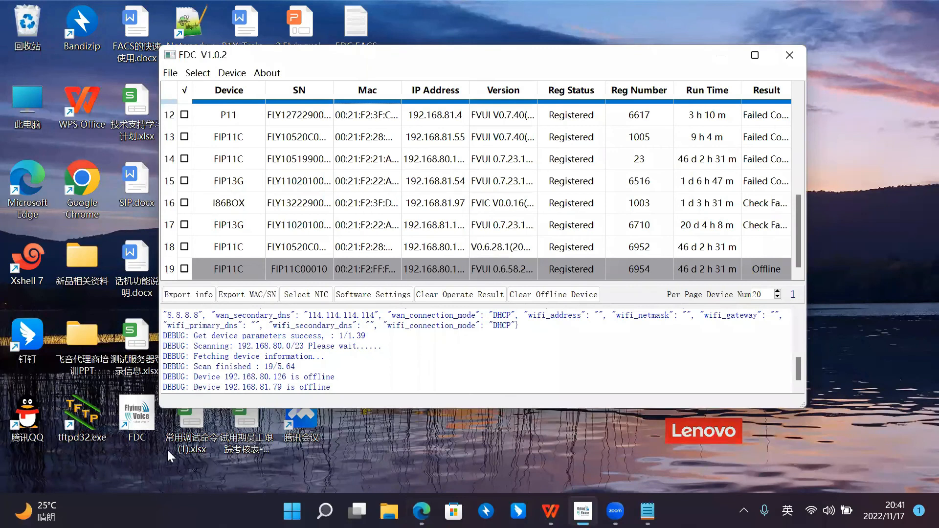
pyautogui.moveTo(433, 54); pyautogui.dragTo(411, 66)
pyautogui.click(432, 215)
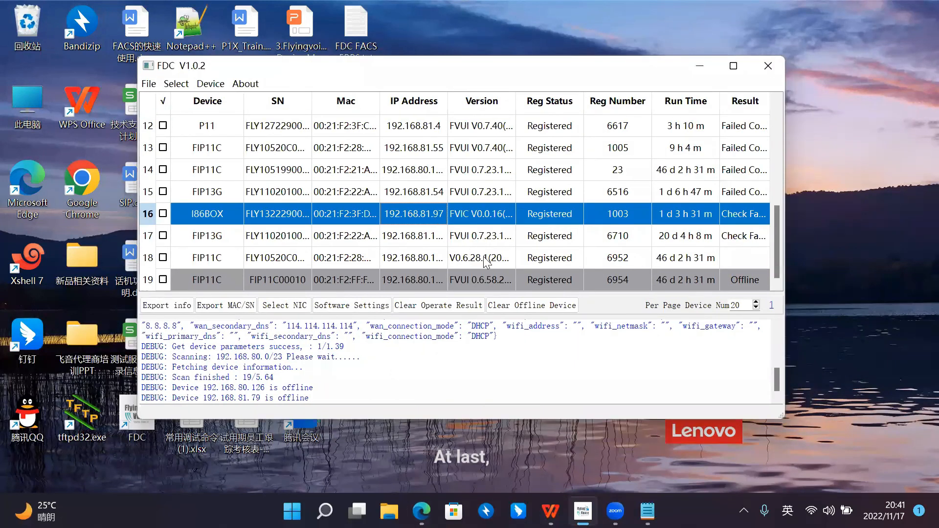
pyautogui.scroll(5, 485, 262)
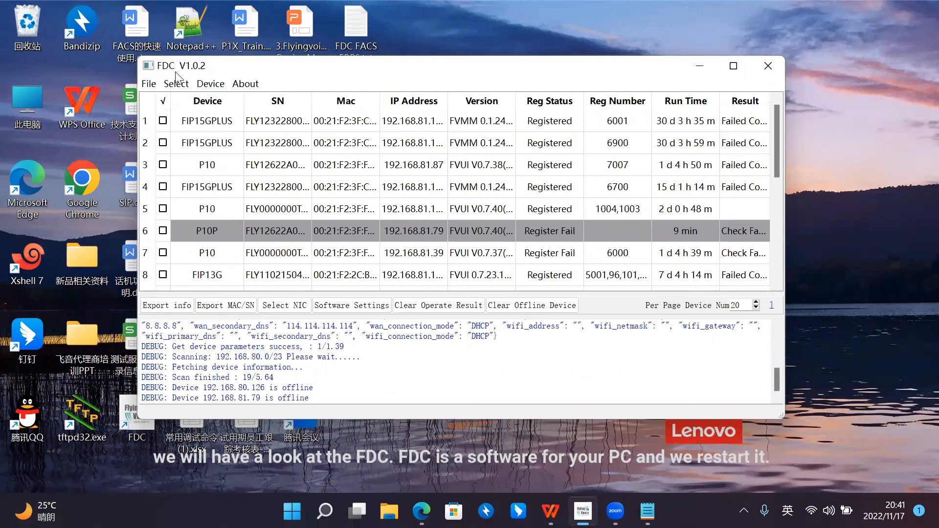
pyautogui.moveTo(242, 68); pyautogui.dragTo(337, 68)
pyautogui.click(143, 401)
pyautogui.moveTo(450, 64); pyautogui.dragTo(365, 75)
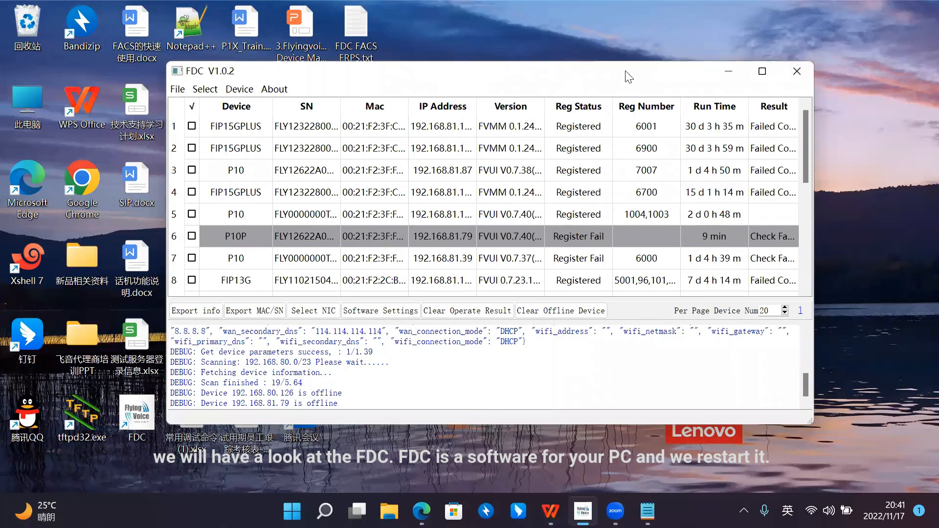
pyautogui.moveTo(629, 76); pyautogui.dragTo(615, 75)
pyautogui.click(783, 70)
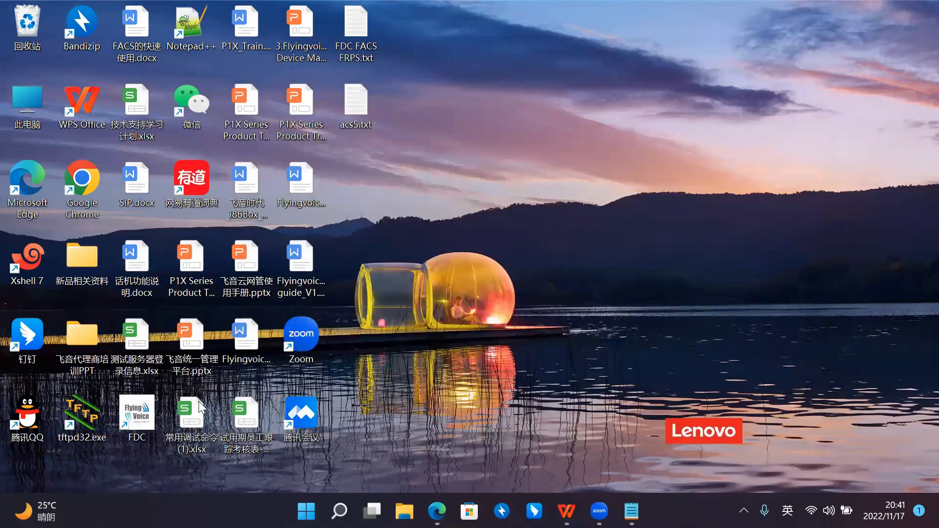
pyautogui.doubleClick(135, 397)
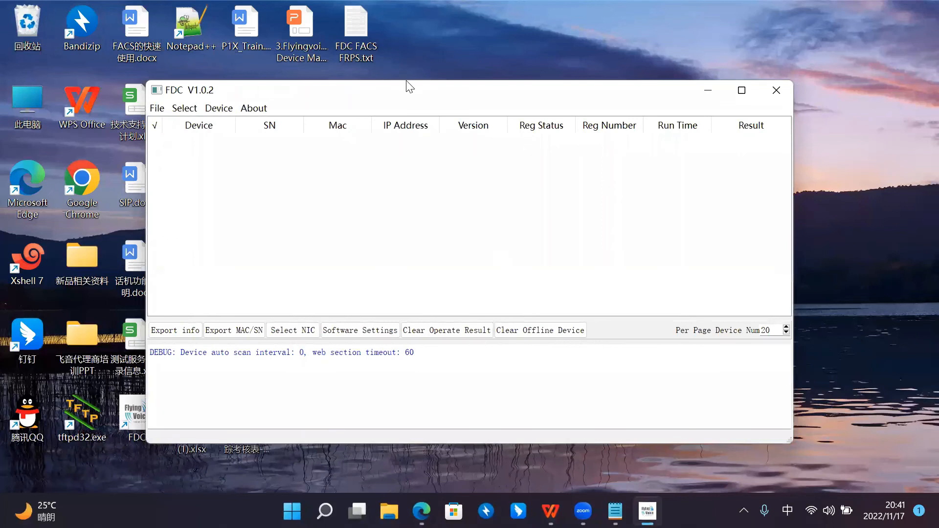
pyautogui.moveTo(410, 87); pyautogui.dragTo(402, 61)
pyautogui.moveTo(315, 73); pyautogui.dragTo(318, 71)
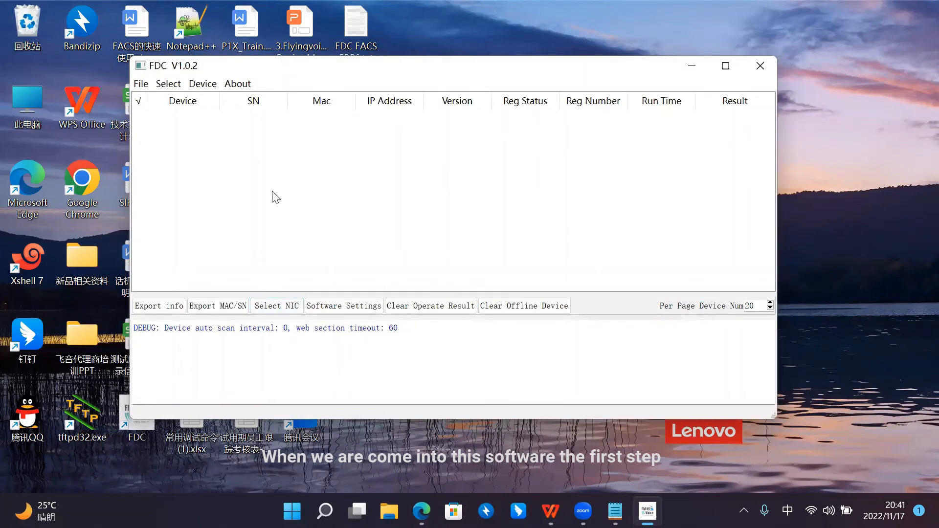
# Step: Select the Realtek 8822CE Wireless LAN 802.11ac PCI-E NIC as FDC's network interface
pyautogui.click(273, 309)
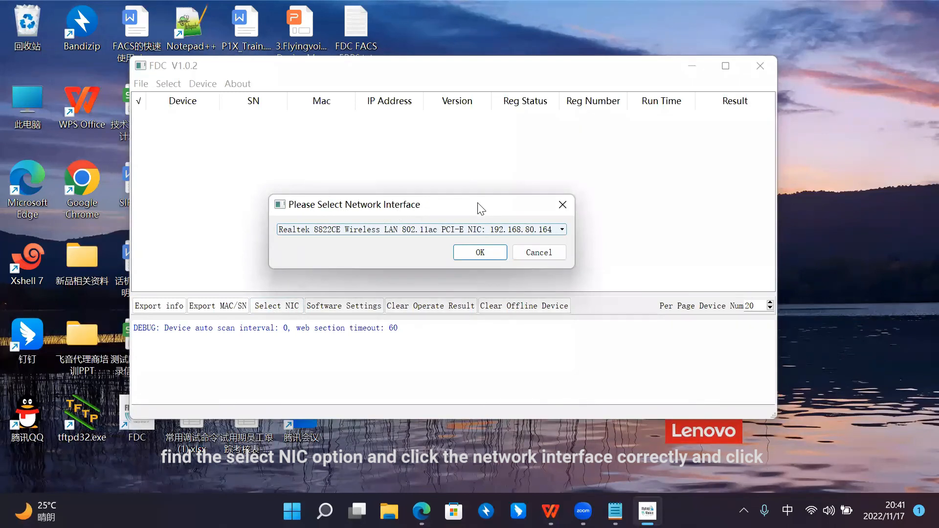
pyautogui.moveTo(478, 207); pyautogui.dragTo(486, 208)
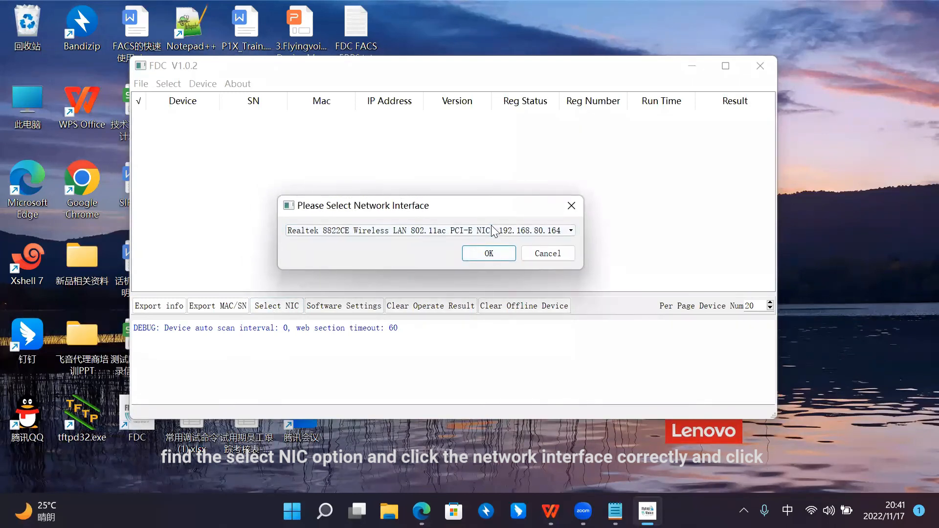
pyautogui.click(484, 252)
# Step: Scan the local network for devices in FDC and browse the resulting device list
pyautogui.moveTo(209, 66); pyautogui.dragTo(221, 82)
pyautogui.click(224, 97)
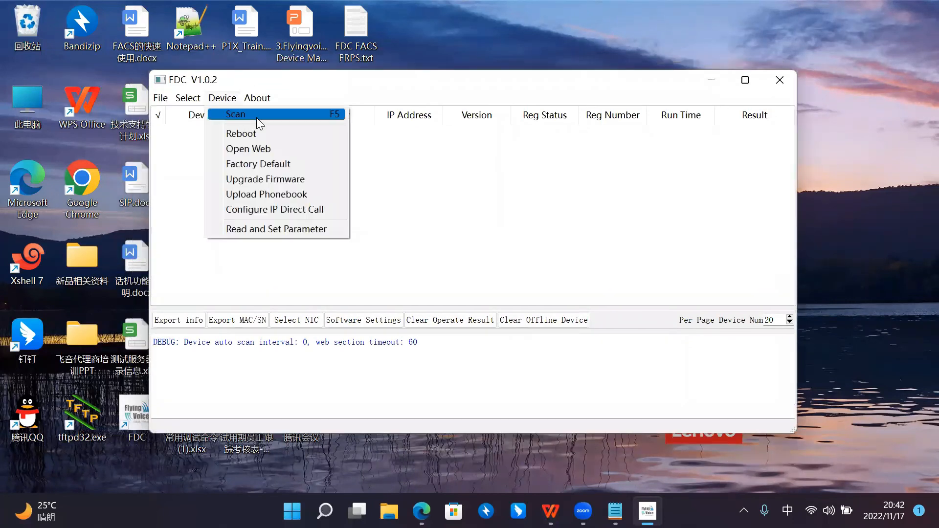
pyautogui.click(298, 114)
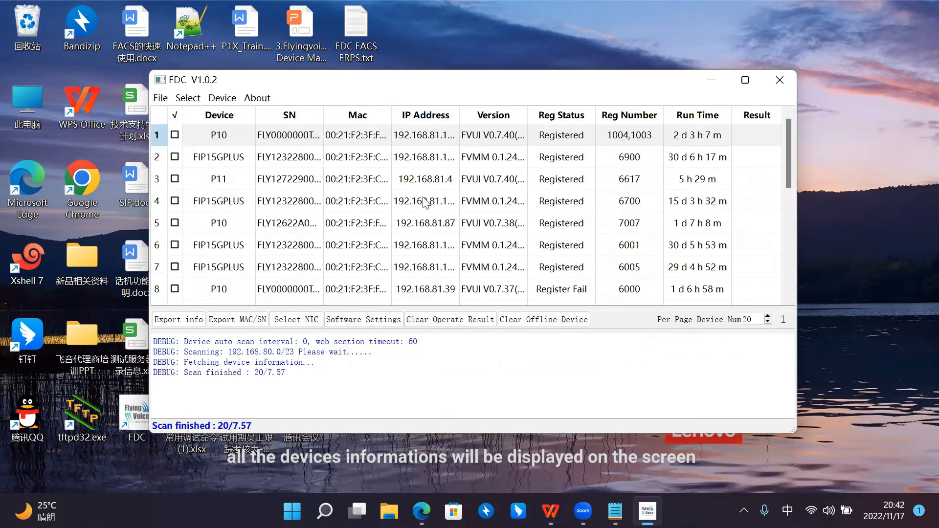
pyautogui.click(329, 203)
pyautogui.scroll(-4, 298, 210)
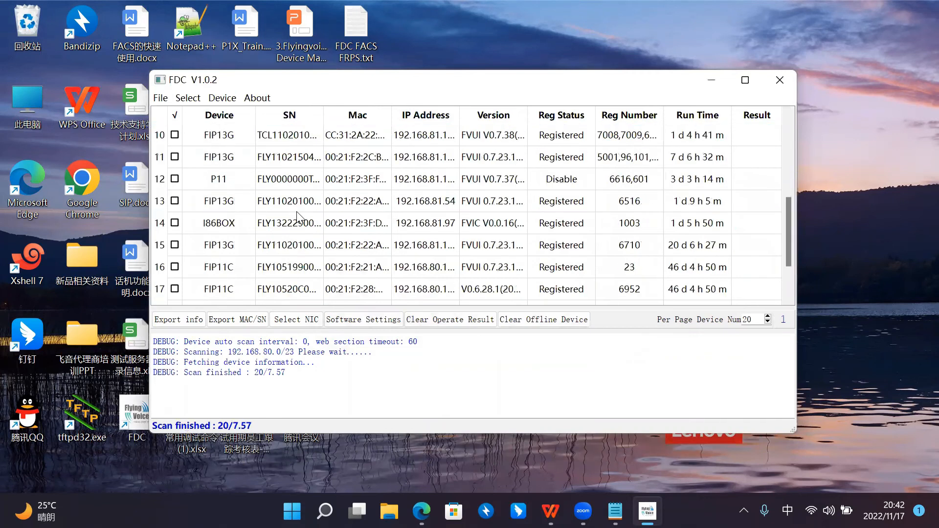
# Step: Review the firmware versions, registration status and registered numbers of the scanned devices
pyautogui.scroll(4, 298, 212)
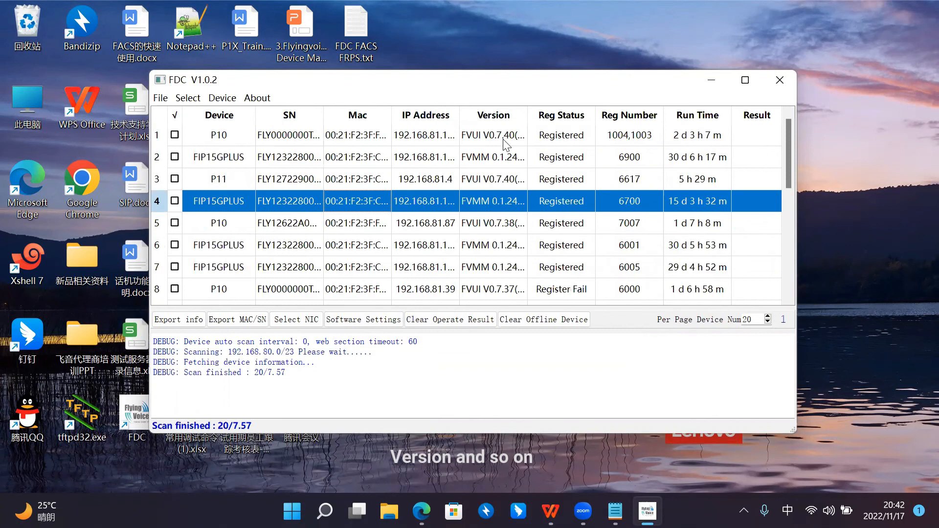
pyautogui.scroll(-2, 587, 227)
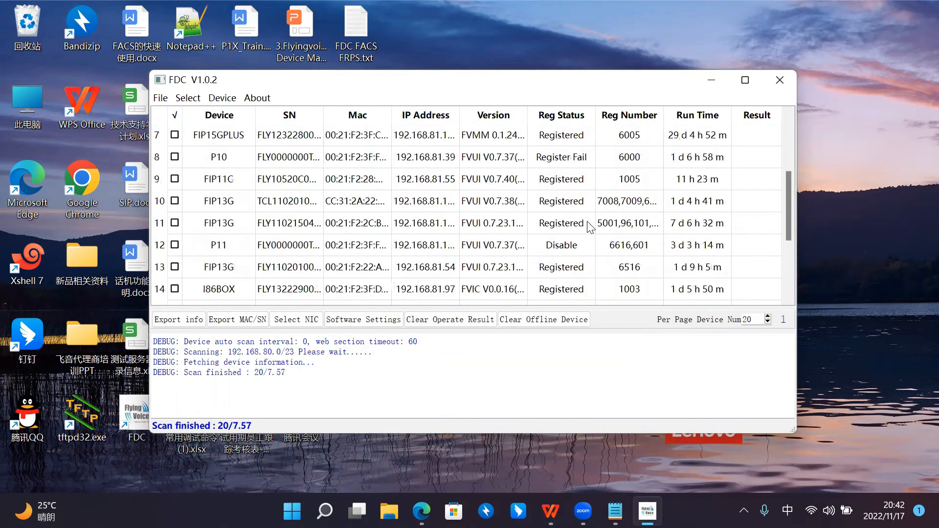
pyautogui.scroll(2, 587, 226)
# Step: Try to export the device parameters with only the FIP15GPLUS row 2 highlighted and dismiss the warning
pyautogui.click(279, 155)
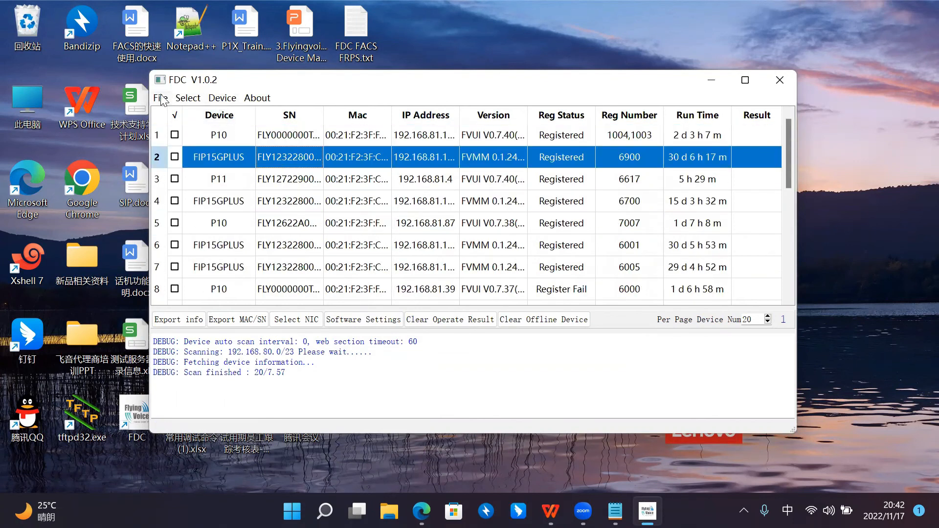
pyautogui.moveTo(191, 78); pyautogui.dragTo(194, 74)
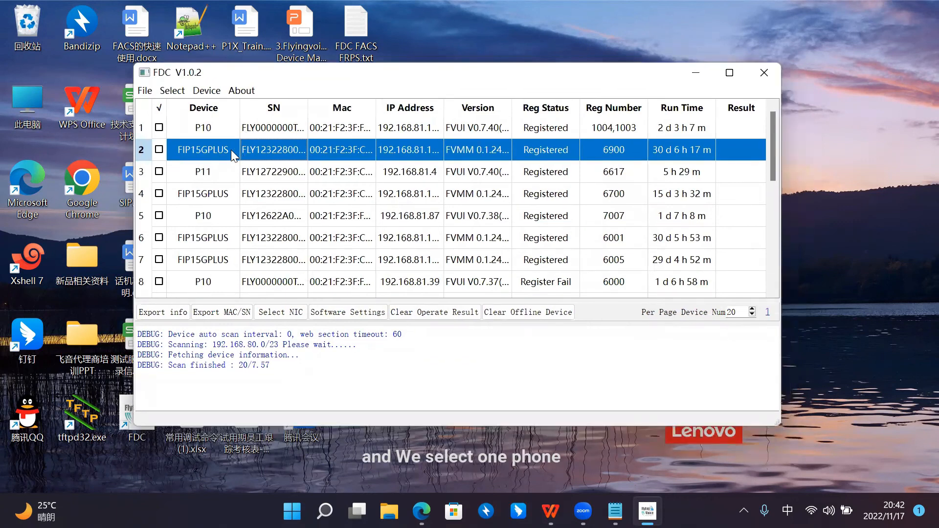
pyautogui.click(148, 91)
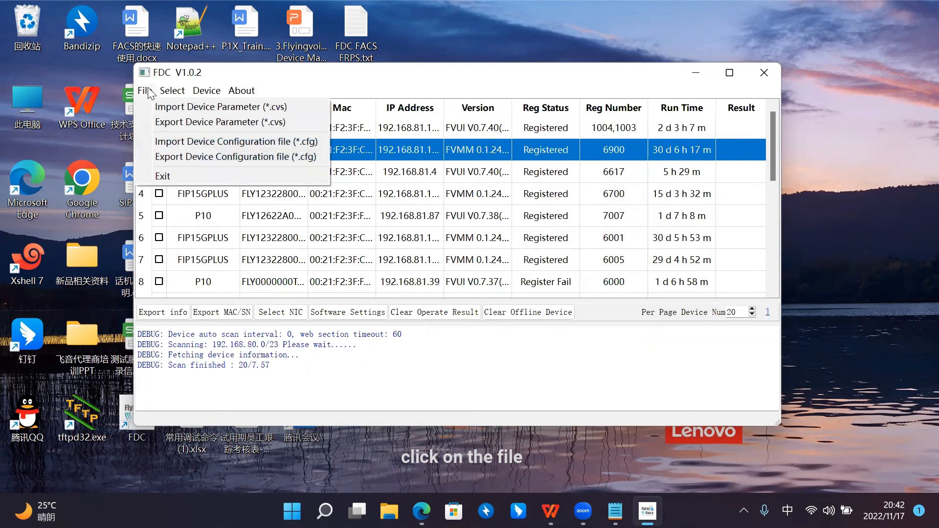
pyautogui.moveTo(161, 96)
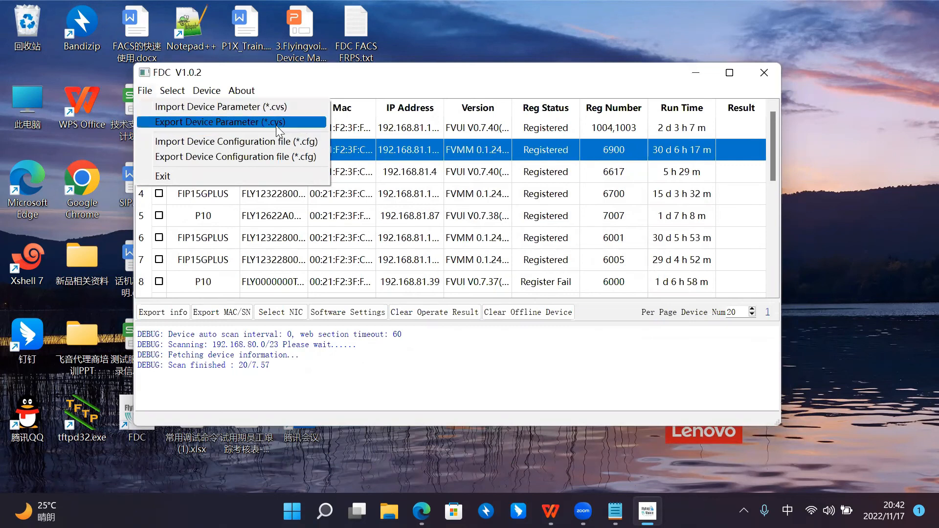
pyautogui.click(276, 122)
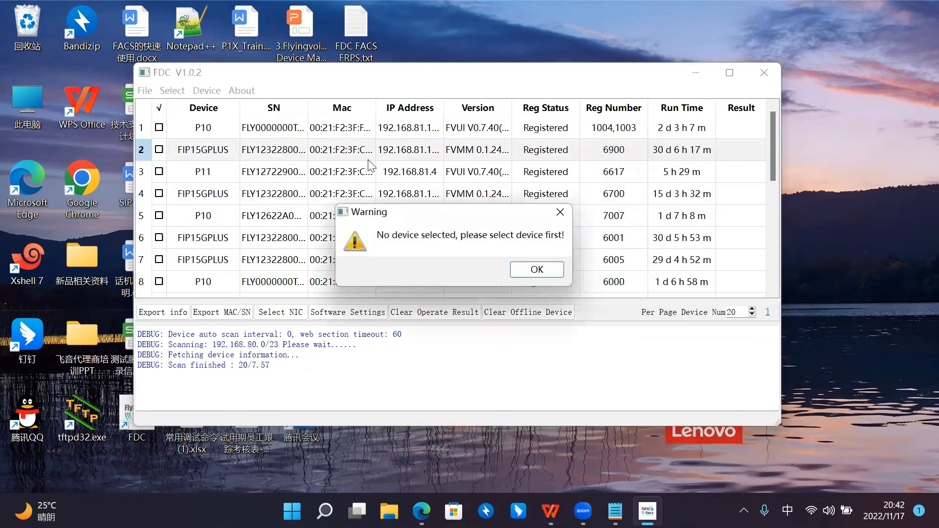
pyautogui.click(537, 272)
# Step: Check the FIP15GPLUS in row 2 and export its device parameters as the CSV file dd in the Downloads folder
pyautogui.click(159, 149)
pyautogui.click(145, 90)
pyautogui.click(201, 122)
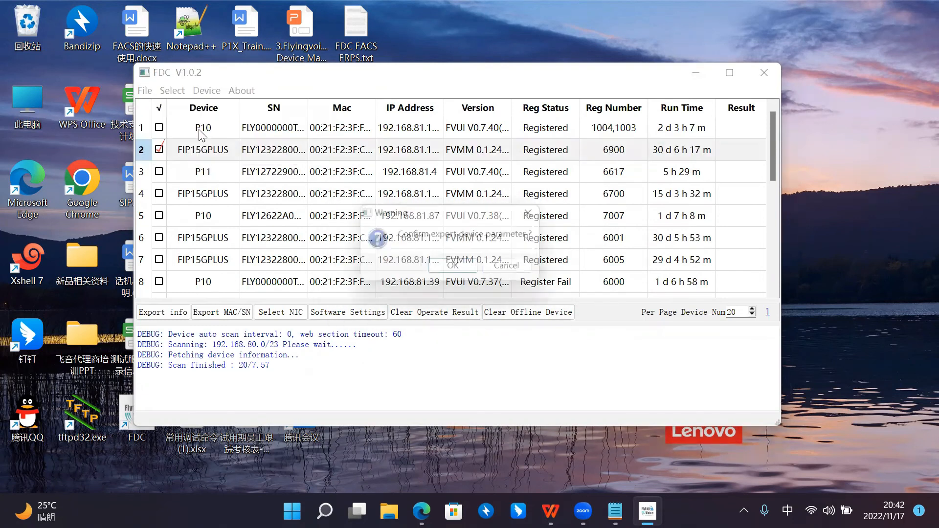
pyautogui.click(459, 268)
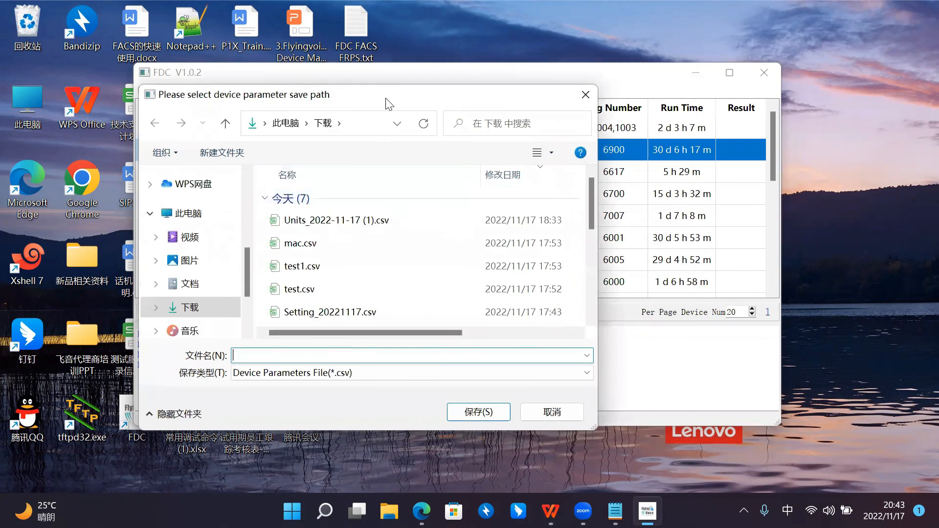
pyautogui.moveTo(389, 104); pyautogui.dragTo(547, 115)
pyautogui.moveTo(532, 40)
pyautogui.mouseDown()
pyautogui.moveTo(491, 31)
pyautogui.moveTo(522, 37)
pyautogui.mouseUp()
pyautogui.write('dd')
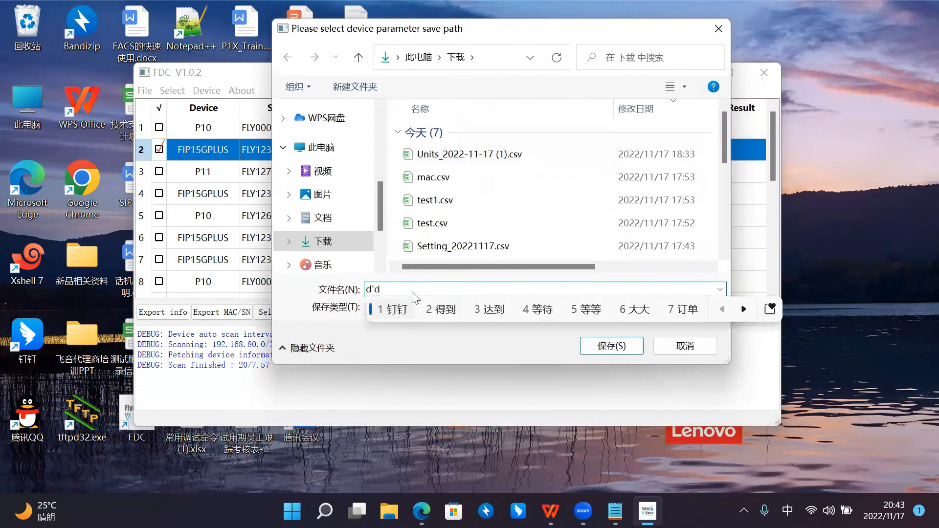
pyautogui.press('shift')
pyautogui.click(333, 235)
pyautogui.click(605, 344)
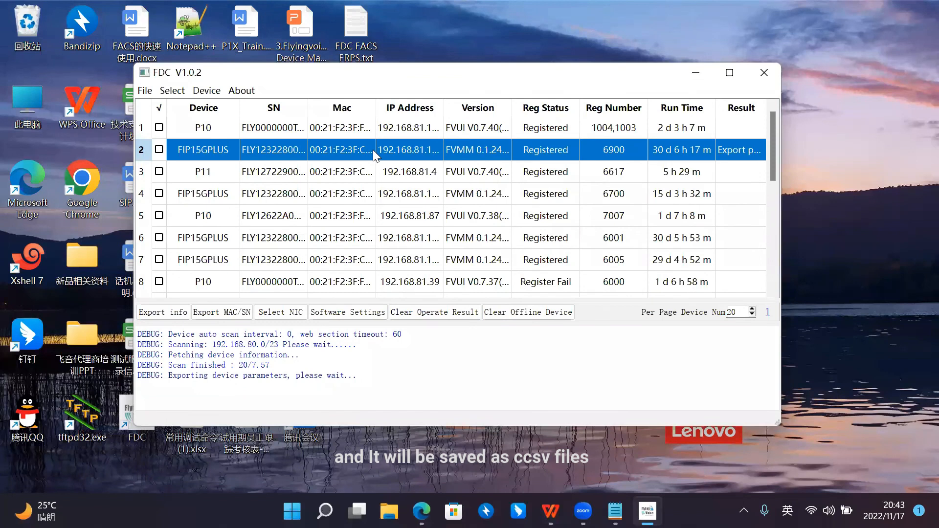
# Step: Select all listed devices, and deselect every P10 and FIP15GPLUS
pyautogui.click(172, 91)
pyautogui.click(176, 72)
pyautogui.click(176, 93)
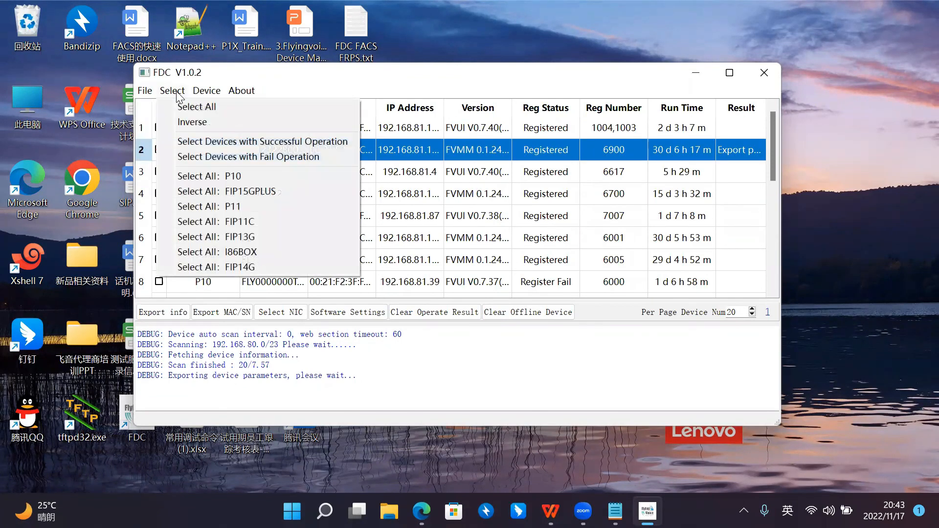
pyautogui.click(226, 105)
pyautogui.click(172, 91)
pyautogui.click(224, 175)
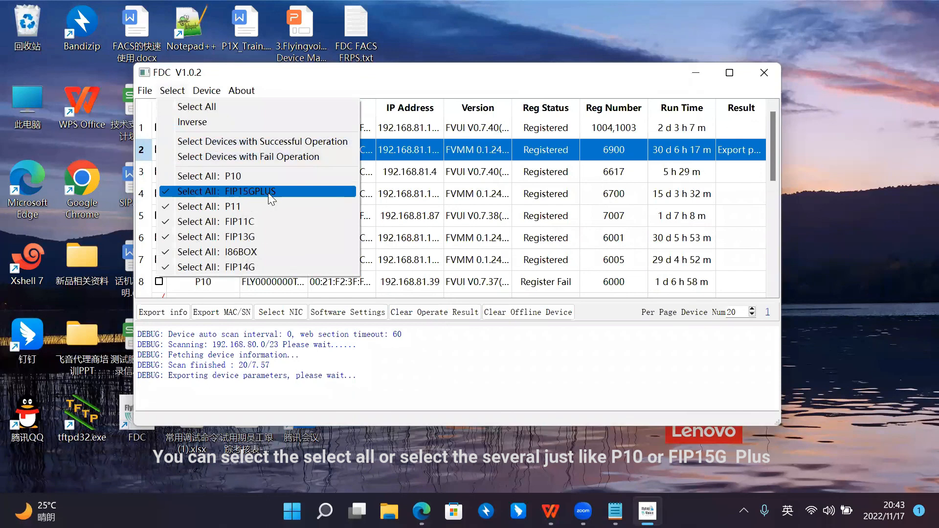
pyautogui.click(267, 193)
# Step: Reselect all P10 devices, and switch the selection of all FIP15GPLUS devices on and off again
pyautogui.click(172, 91)
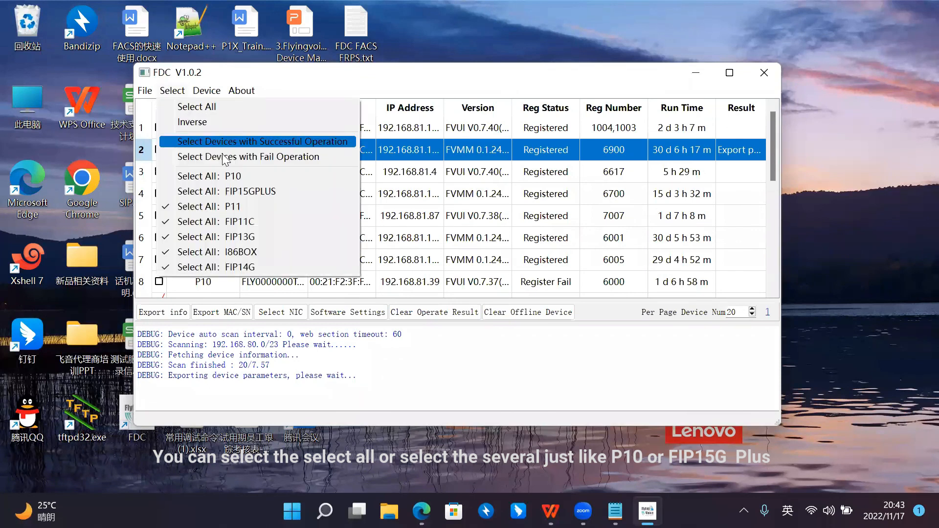
pyautogui.click(252, 177)
pyautogui.click(195, 91)
pyautogui.click(172, 92)
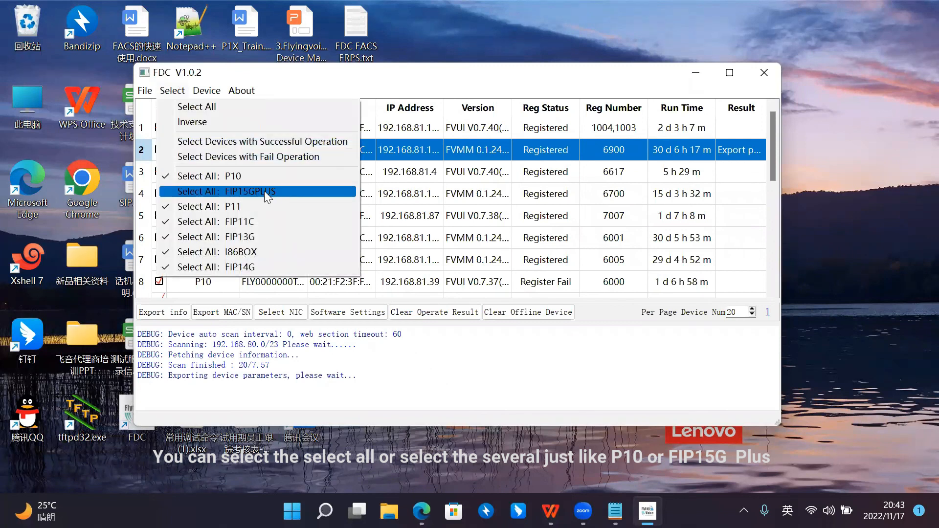
pyautogui.click(277, 191)
pyautogui.click(173, 91)
pyautogui.click(225, 188)
# Step: Select the whole device list once more and clear the selection
pyautogui.click(174, 91)
pyautogui.click(193, 109)
pyautogui.click(181, 93)
pyautogui.click(184, 107)
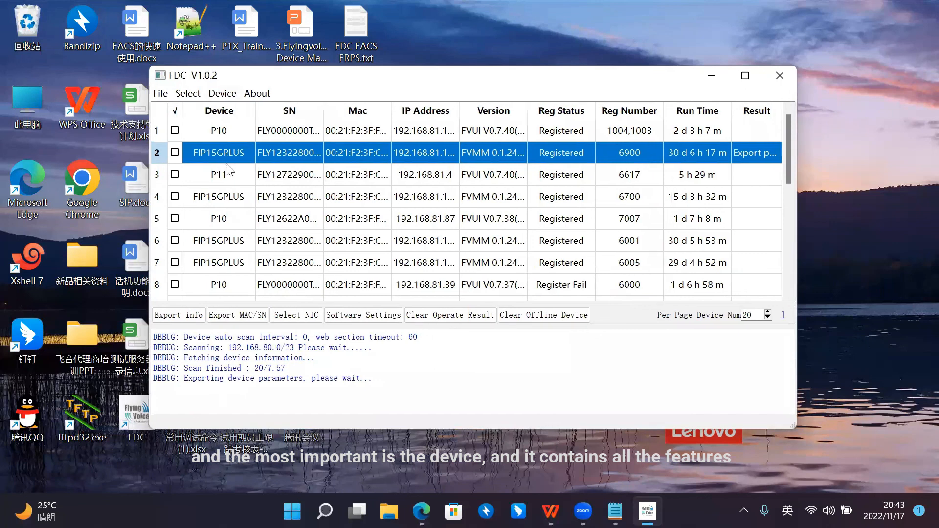
# Step: Read the device parameters of the FIP15GPLUS in row 2 with Read and Set Parameter
pyautogui.click(223, 93)
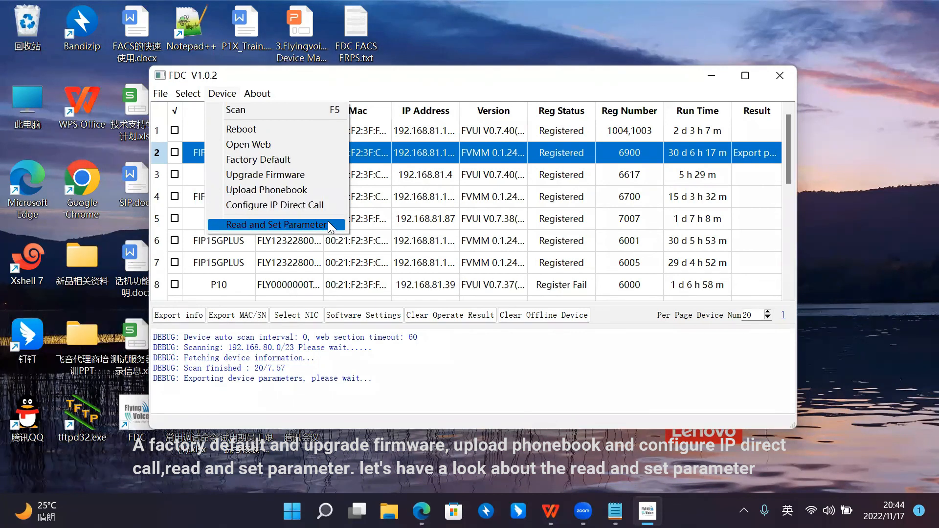
pyautogui.click(277, 241)
pyautogui.click(242, 151)
pyautogui.rightClick(243, 150)
pyautogui.click(222, 93)
pyautogui.click(222, 94)
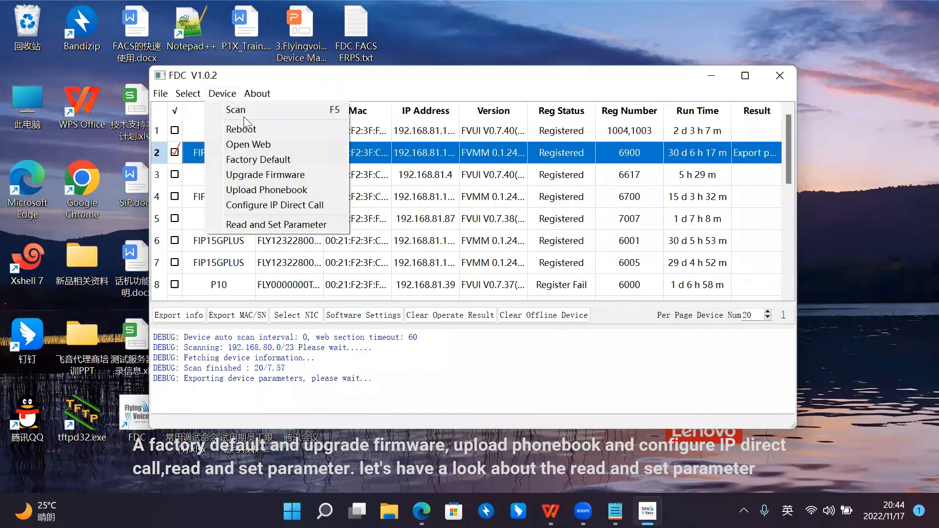
pyautogui.click(313, 224)
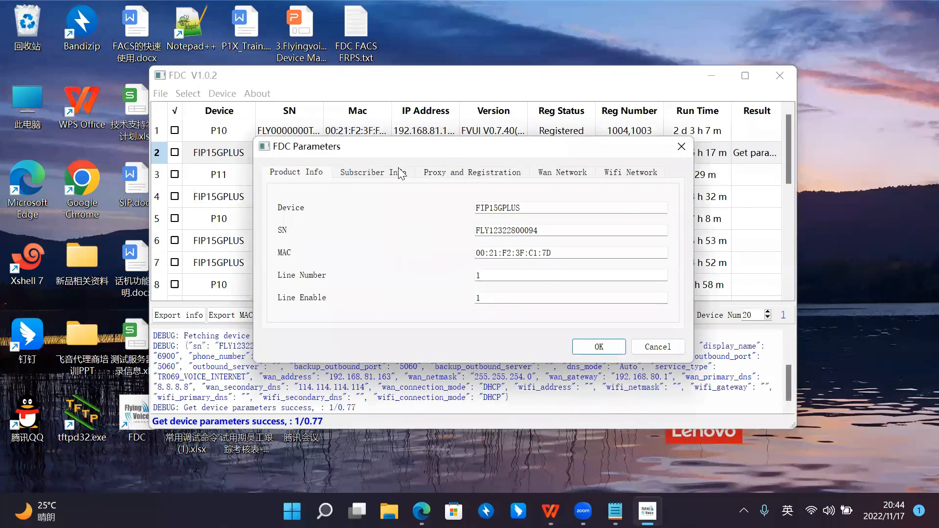
# Step: Examine the phone's product, subscriber, proxy and registration, WAN and Wi-Fi parameters, and close the parameter window
pyautogui.moveTo(389, 151); pyautogui.dragTo(289, 179)
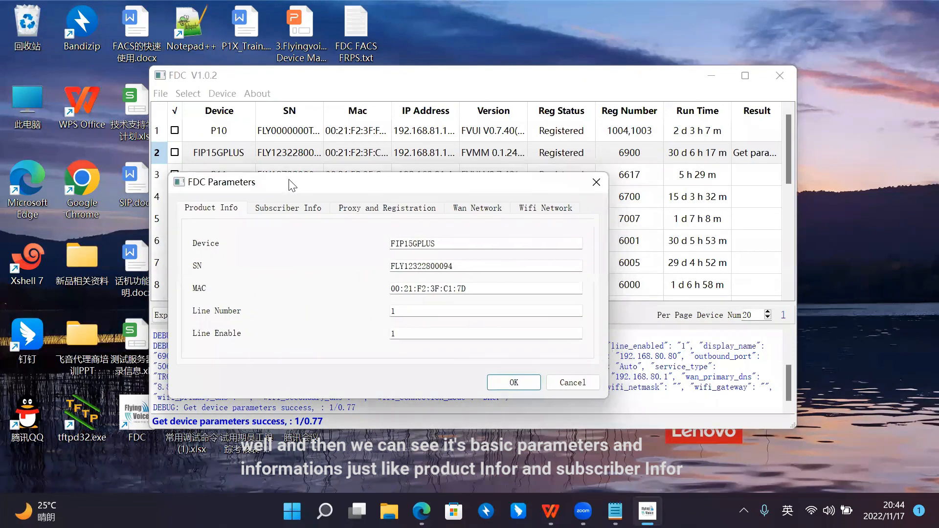
pyautogui.click(292, 209)
pyautogui.moveTo(307, 185); pyautogui.dragTo(292, 186)
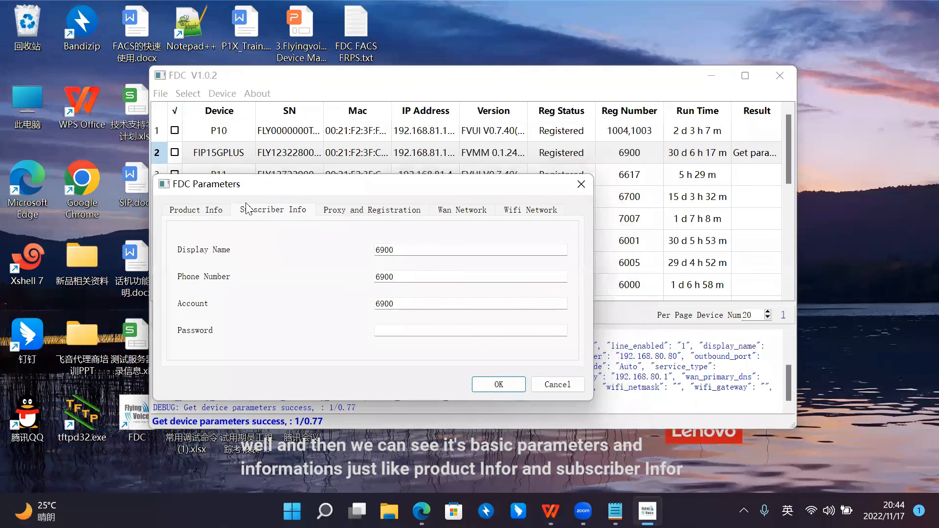
pyautogui.click(202, 214)
pyautogui.click(264, 210)
pyautogui.moveTo(349, 190); pyautogui.dragTo(336, 191)
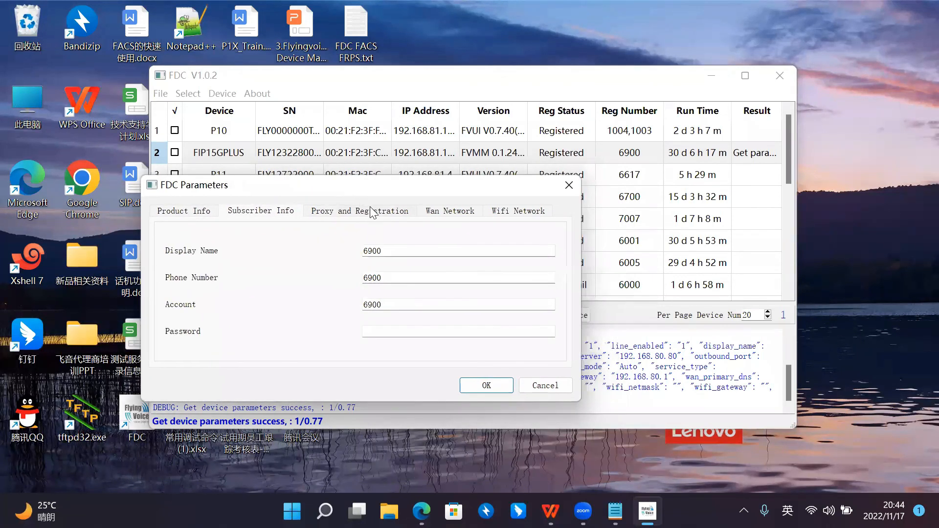
pyautogui.click(391, 209)
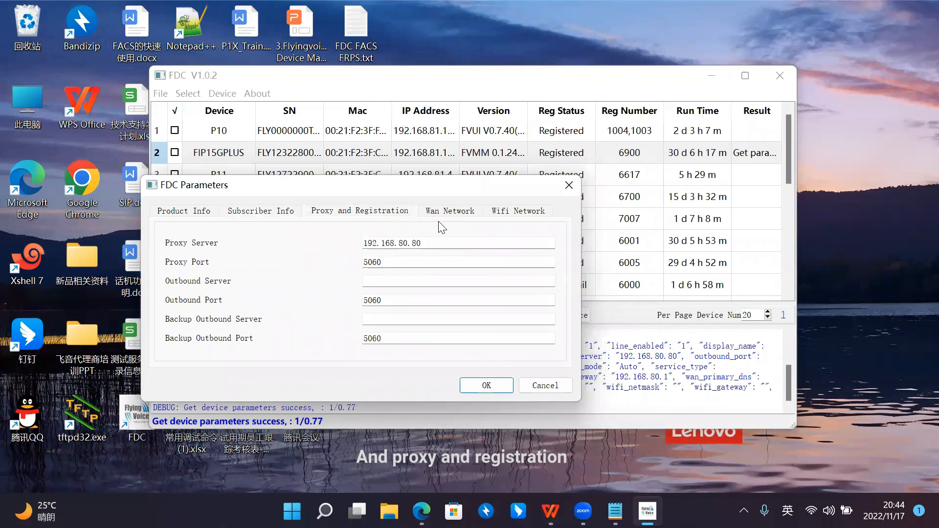
pyautogui.click(453, 221)
pyautogui.moveTo(463, 191); pyautogui.dragTo(451, 190)
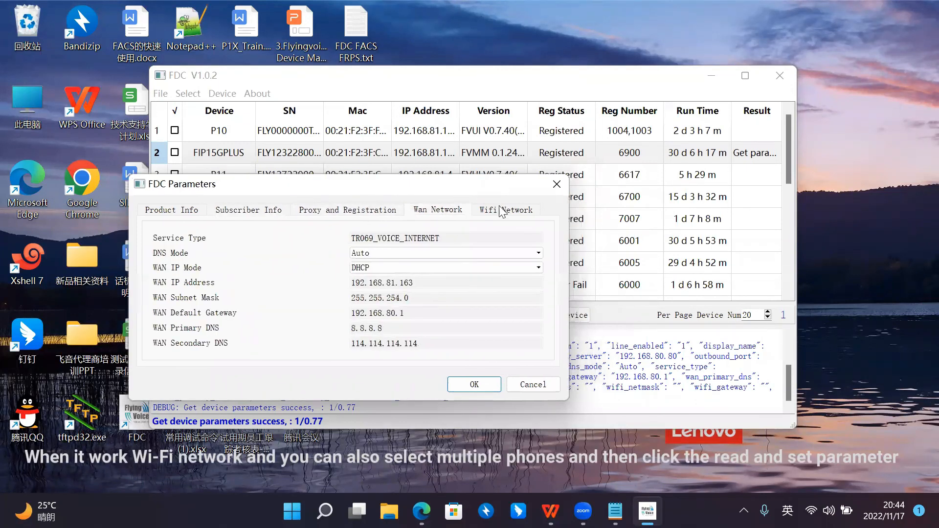
pyautogui.click(503, 210)
pyautogui.click(556, 183)
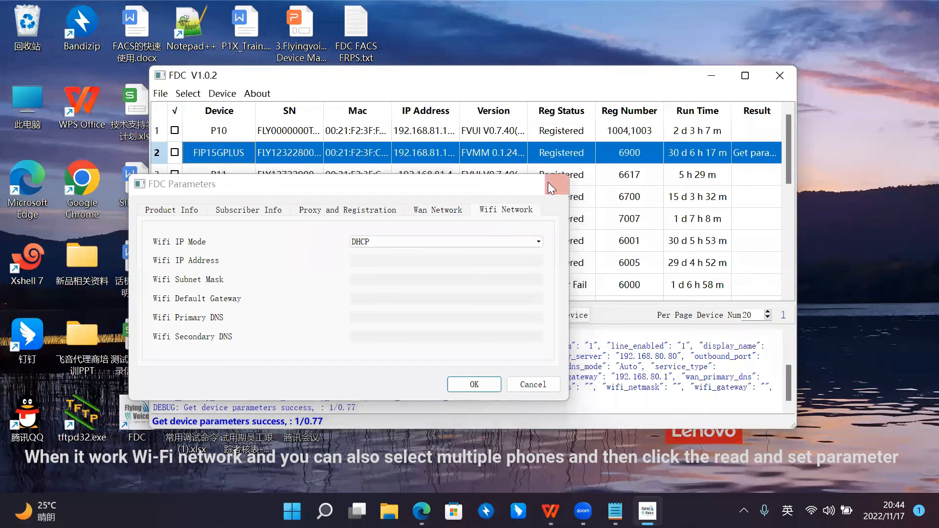
# Step: Check the devices in rows 2, 3 and 4, fetch their parameters together with Read and Set Parameter and apply them
pyautogui.click(174, 153)
pyautogui.click(174, 174)
pyautogui.click(174, 197)
pyautogui.click(219, 94)
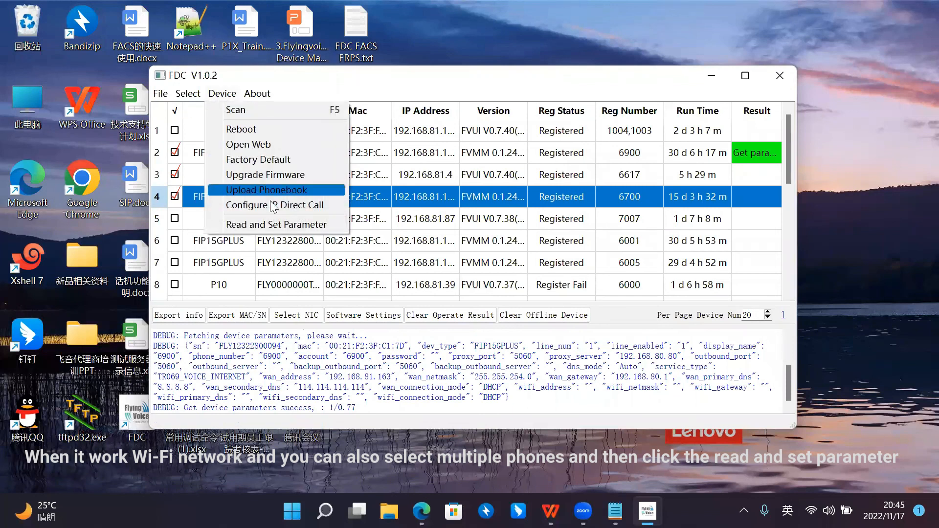
pyautogui.click(316, 224)
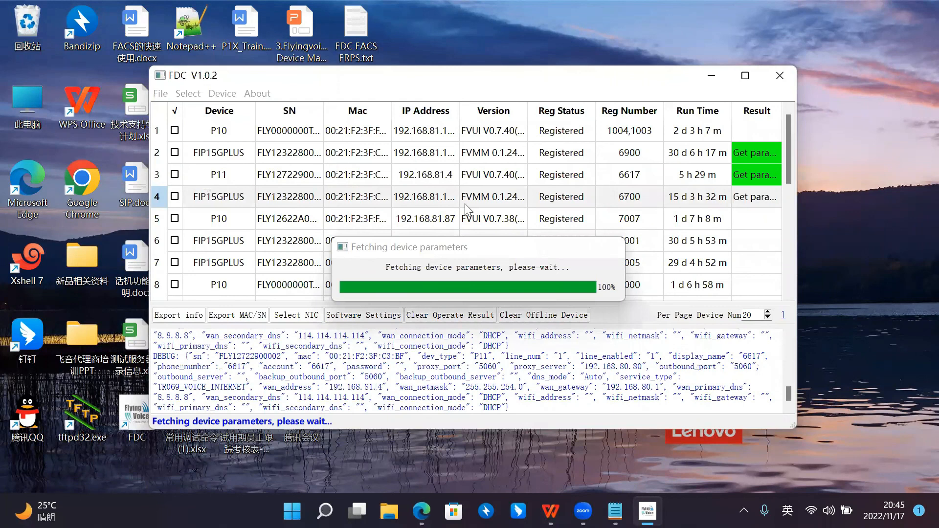
pyautogui.moveTo(457, 178); pyautogui.dragTo(415, 167)
pyautogui.moveTo(275, 273)
pyautogui.mouseDown()
pyautogui.moveTo(642, 275)
pyautogui.moveTo(271, 274)
pyautogui.mouseUp()
pyautogui.click(588, 306)
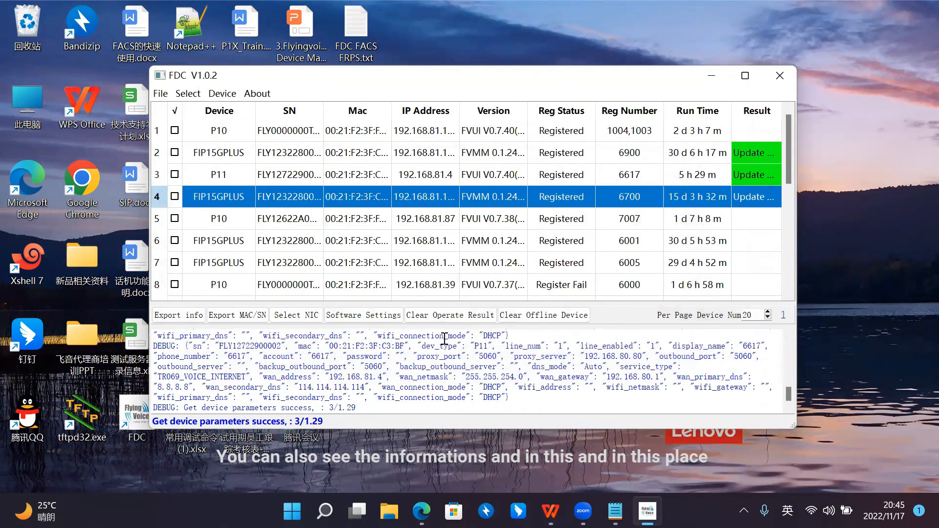
pyautogui.moveTo(615, 83); pyautogui.dragTo(592, 78)
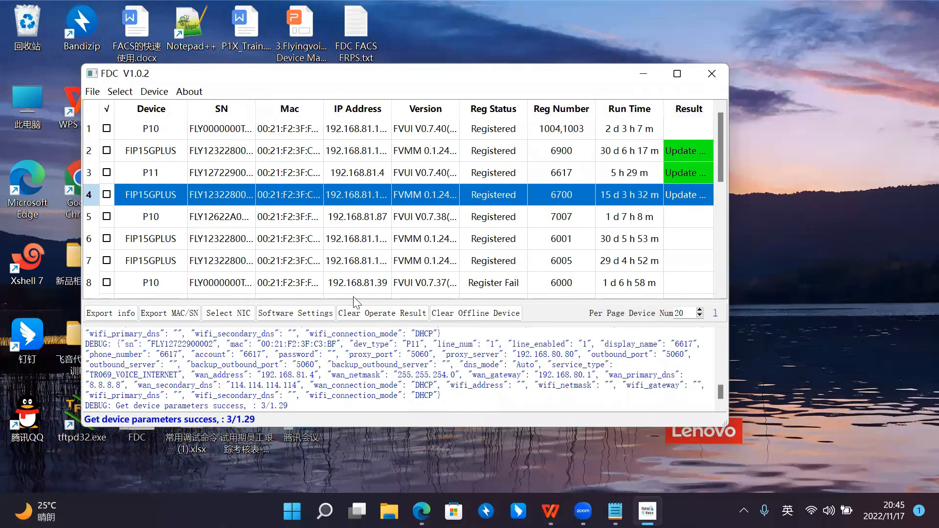
pyautogui.click(154, 92)
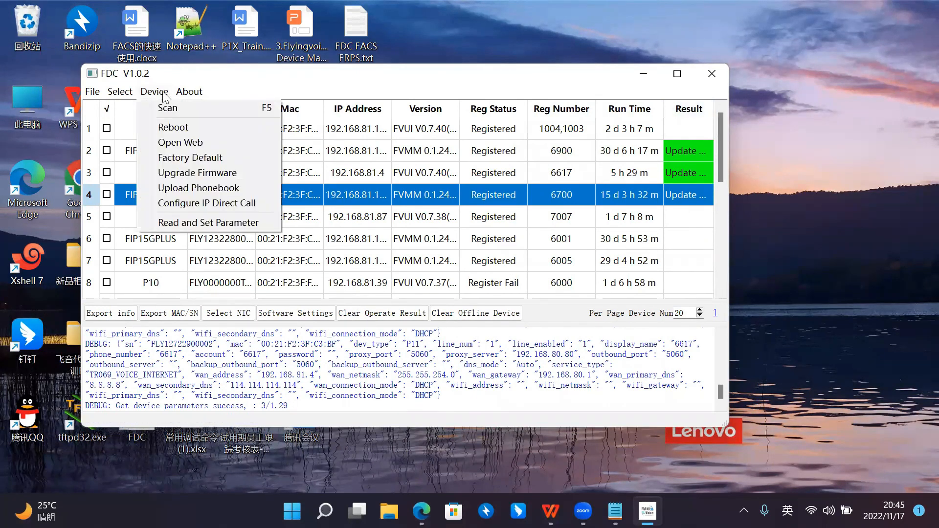
pyautogui.moveTo(194, 95)
pyautogui.click(204, 79)
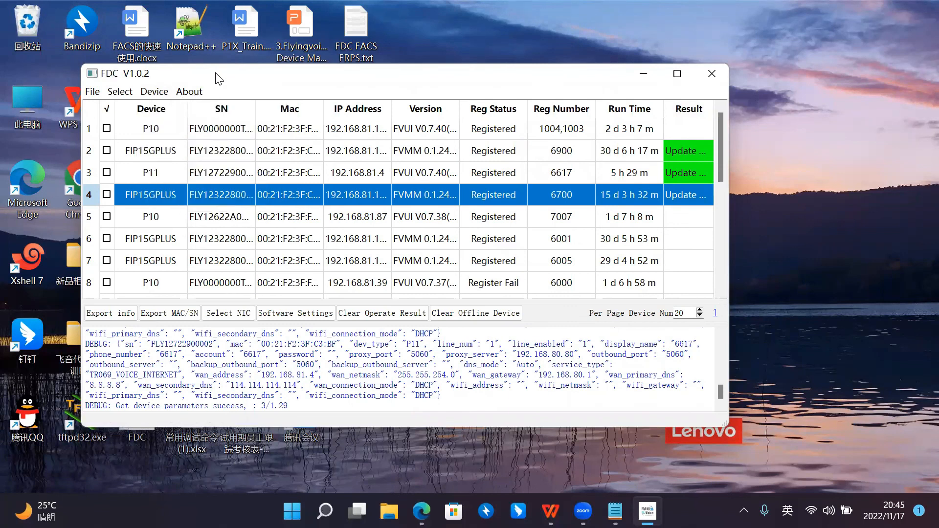
pyautogui.moveTo(215, 68); pyautogui.dragTo(225, 67)
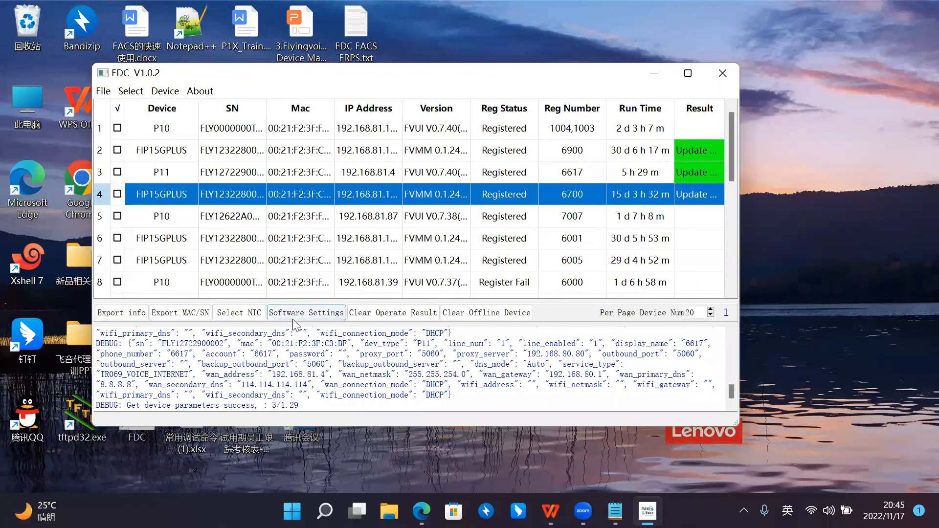
# Step: Open FDC's software settings and examine the UI, connection and authentication settings
pyautogui.click(321, 313)
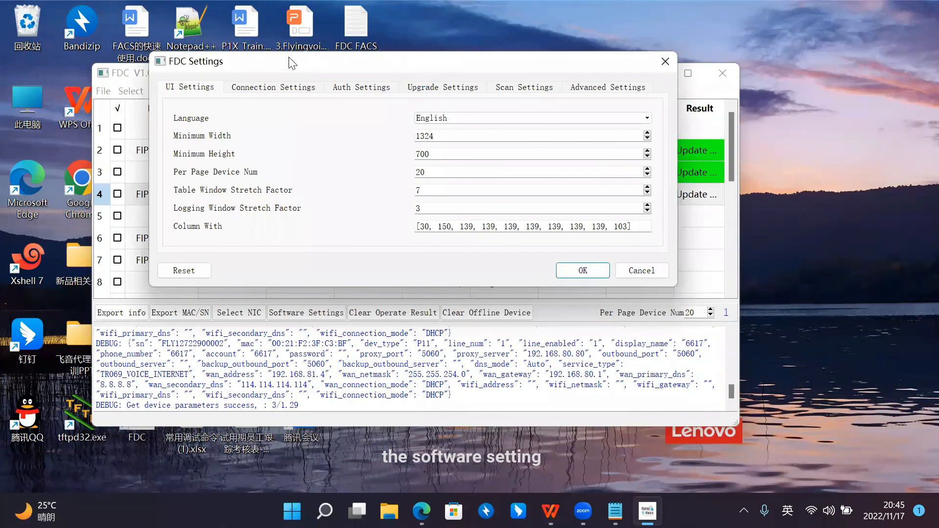
pyautogui.moveTo(293, 66); pyautogui.dragTo(279, 80)
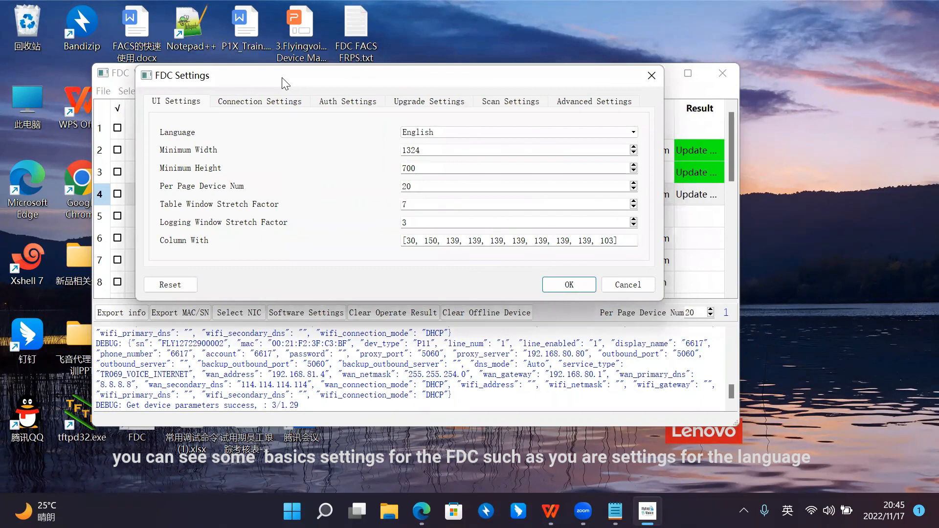
pyautogui.moveTo(281, 77); pyautogui.dragTo(279, 80)
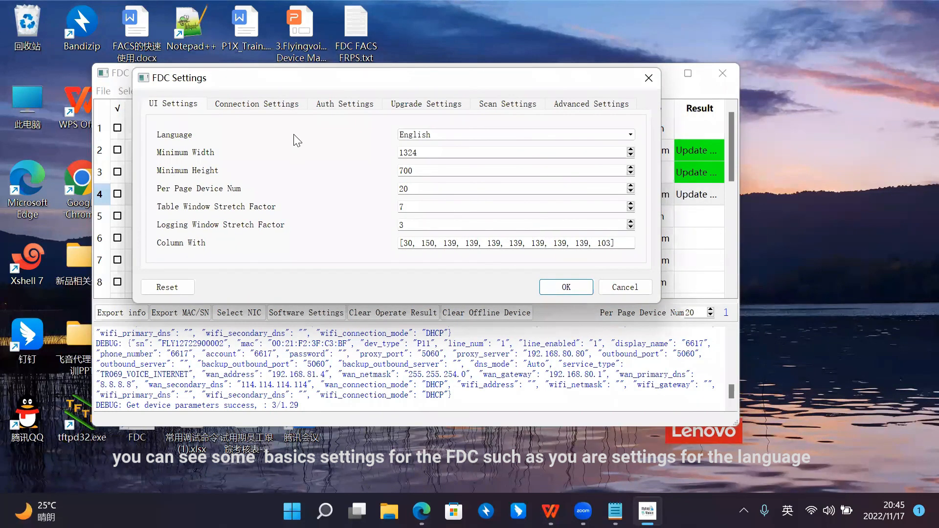
pyautogui.click(253, 106)
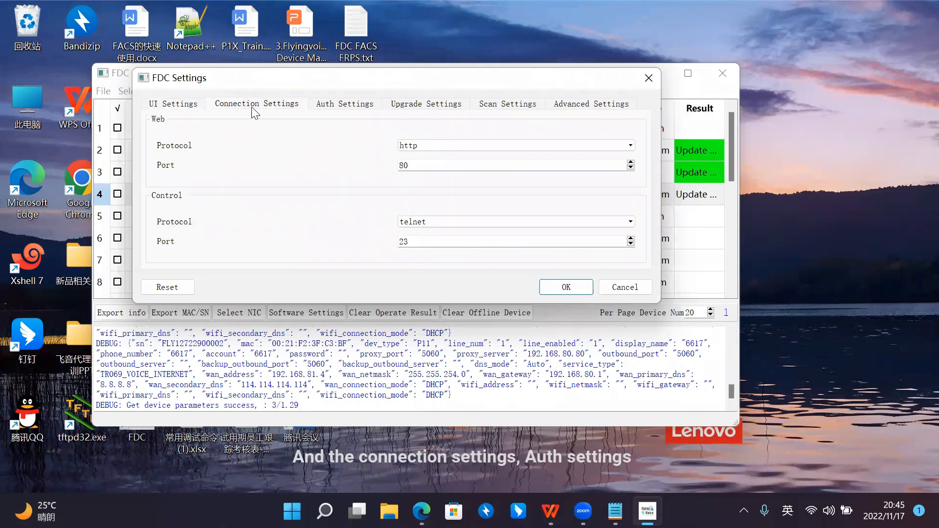
pyautogui.moveTo(270, 83); pyautogui.dragTo(312, 94)
pyautogui.click(328, 113)
pyautogui.moveTo(382, 90); pyautogui.dragTo(368, 92)
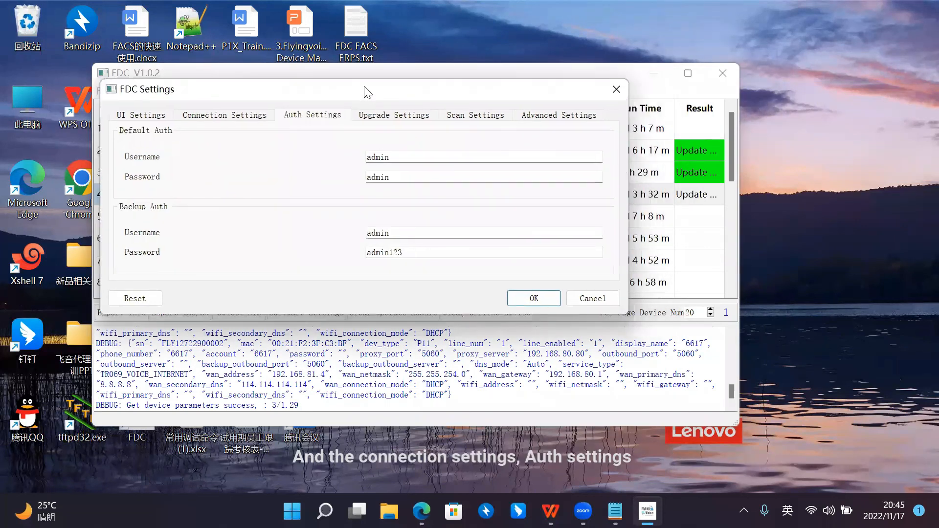
# Step: Review the upgrade, scan and advanced settings, and accept the software settings
pyautogui.click(407, 115)
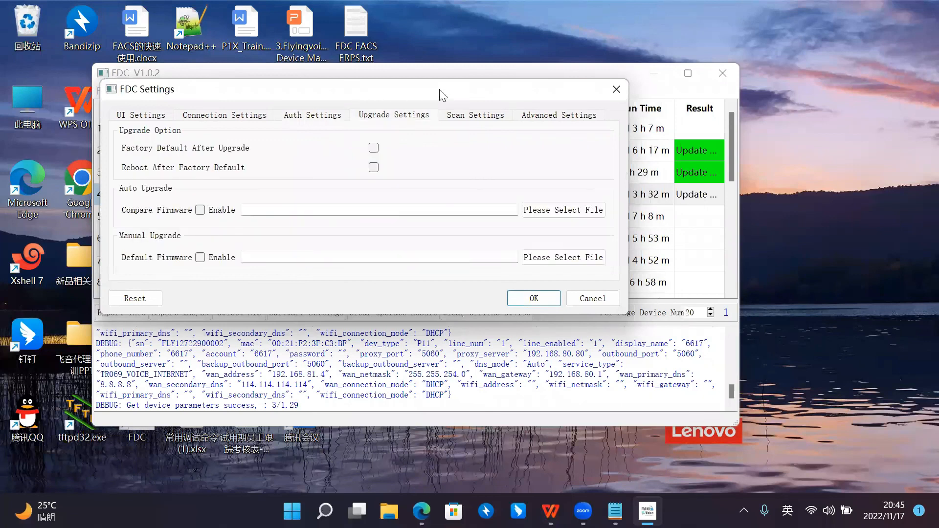
pyautogui.click(477, 117)
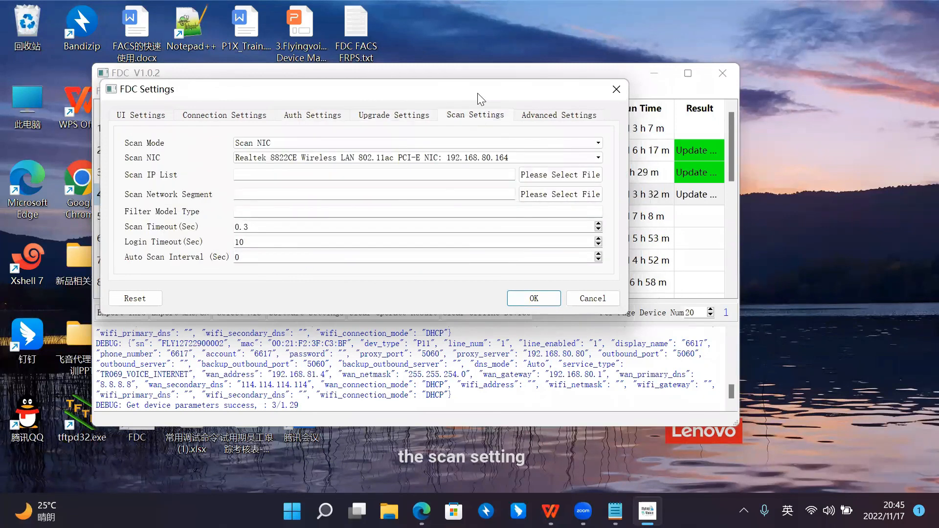
pyautogui.moveTo(478, 94); pyautogui.dragTo(469, 95)
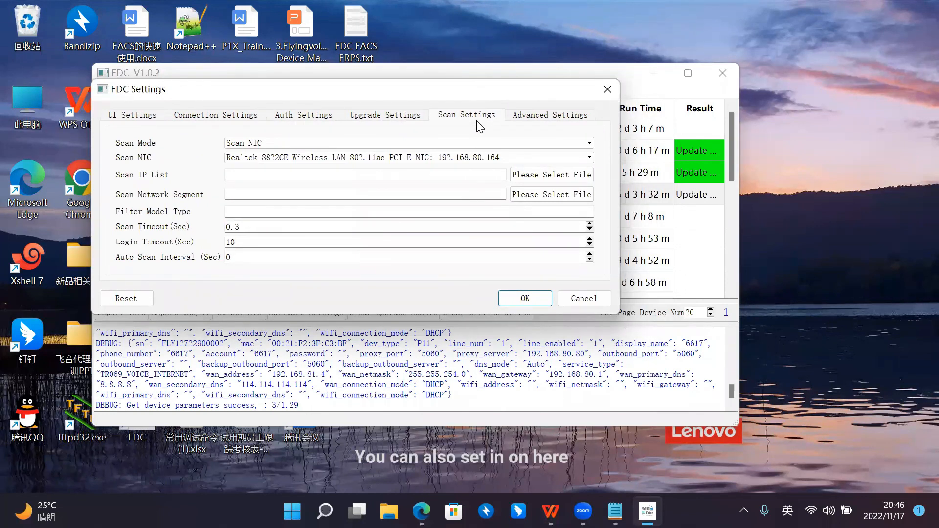
pyautogui.click(530, 111)
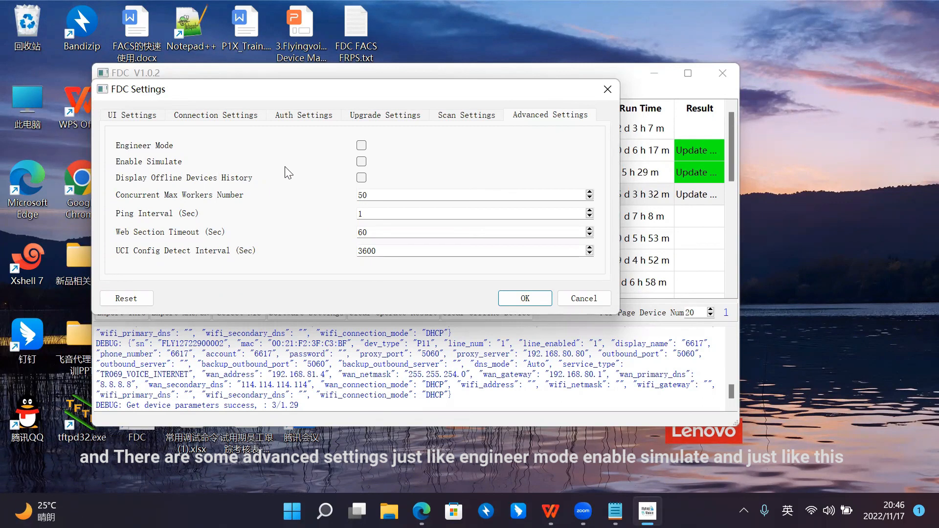
pyautogui.click(525, 298)
pyautogui.press('Return')
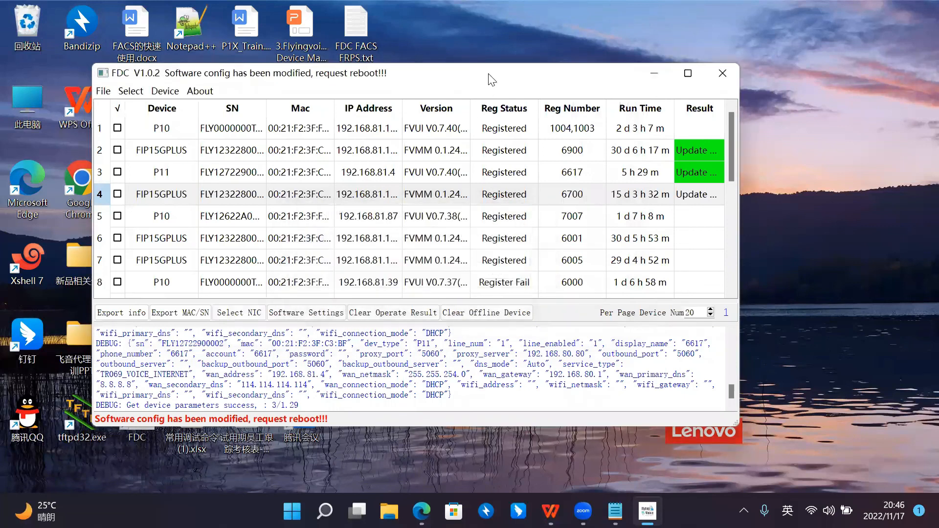
pyautogui.moveTo(488, 73); pyautogui.dragTo(499, 65)
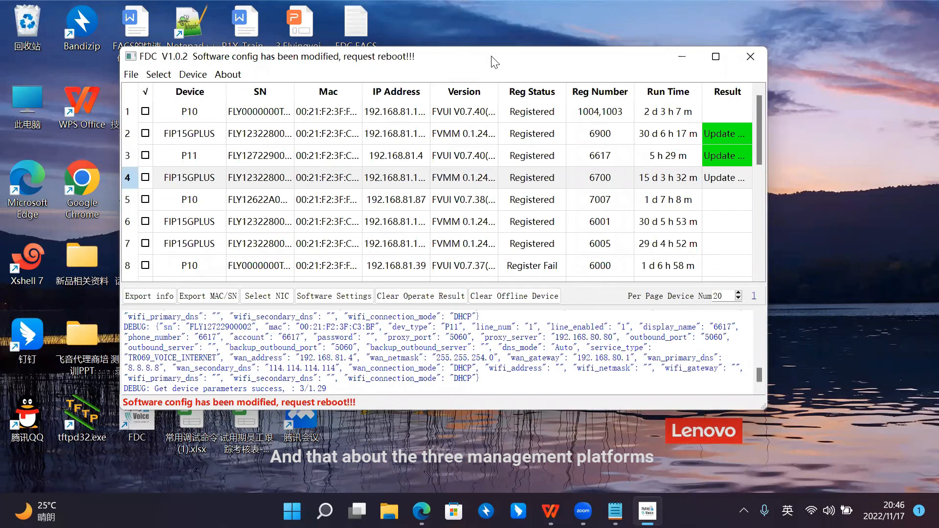
pyautogui.moveTo(494, 61); pyautogui.dragTo(505, 56)
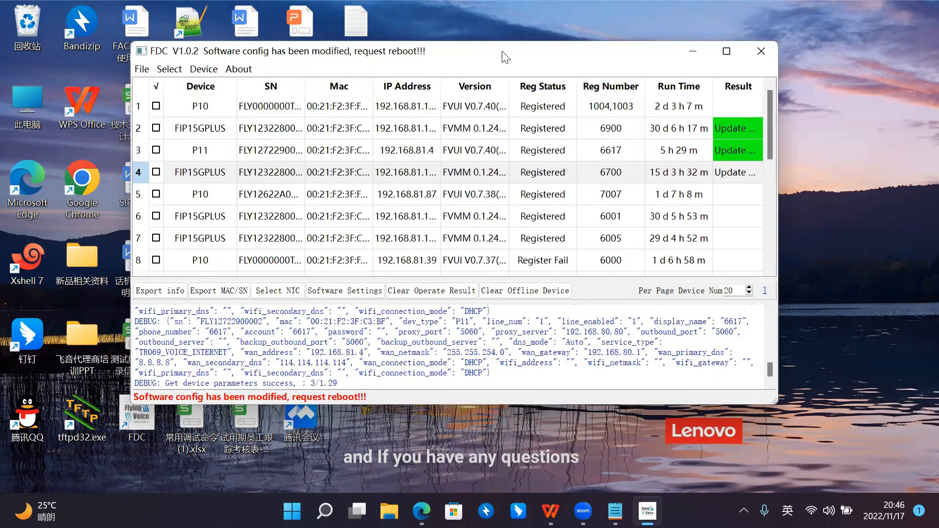